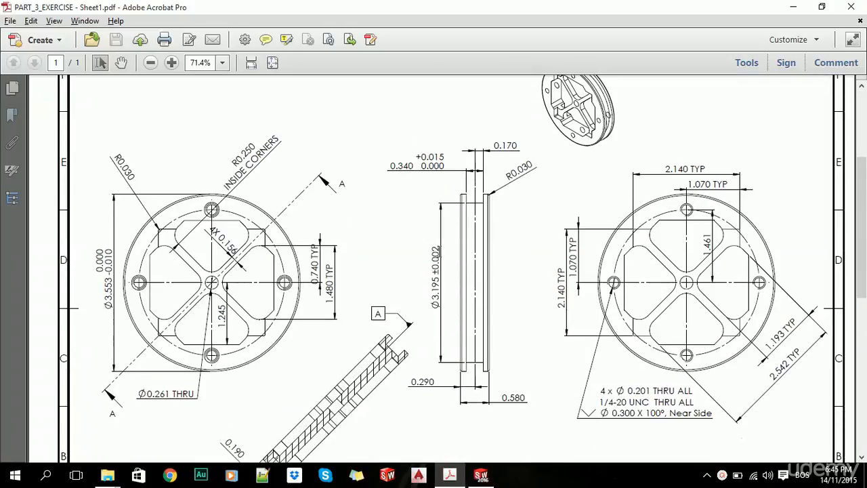
# - Switch from the PART_3_EXERCISE drawing to SOLIDWORKS, create a new part and start a sketch on the Front Plane
pyautogui.click(150, 63)
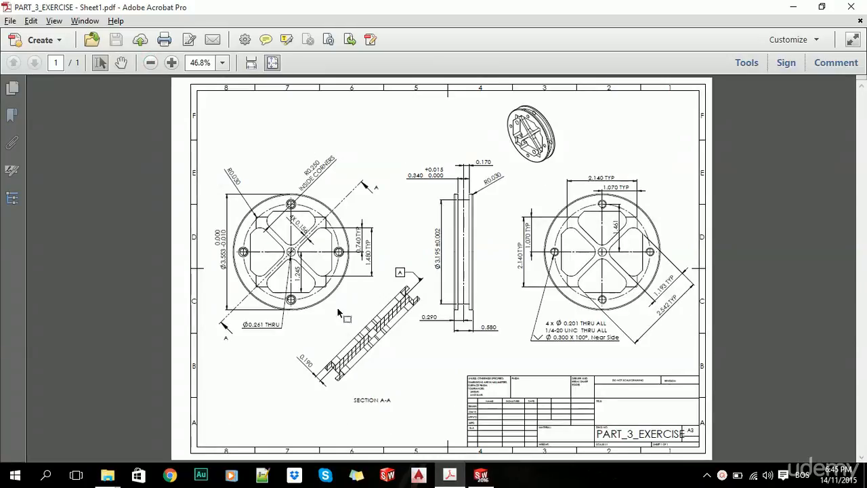
pyautogui.click(172, 62)
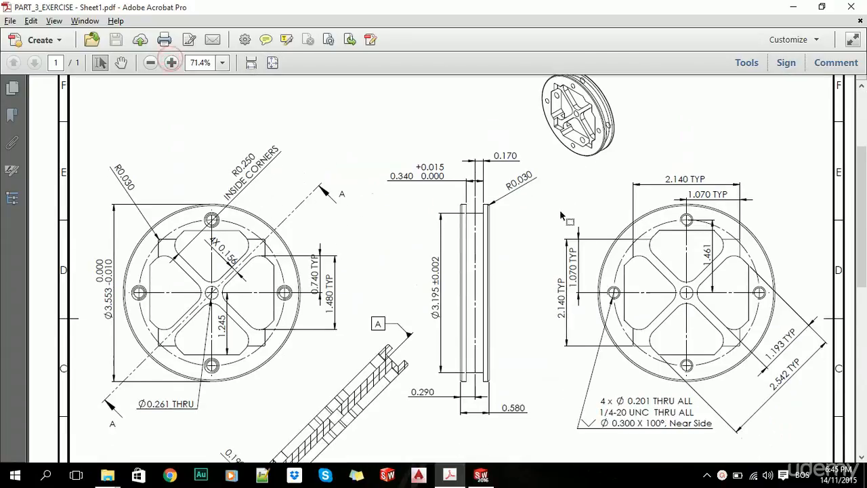
pyautogui.scroll(-1, 528, 216)
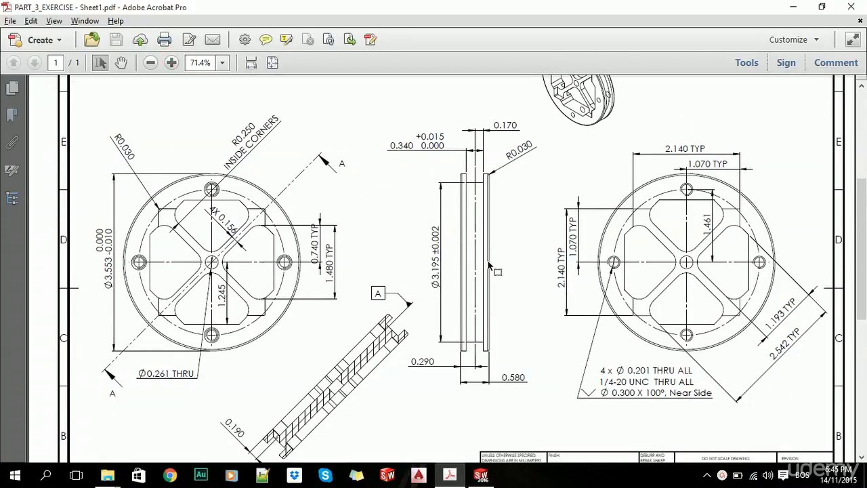
pyautogui.hotkey('alt', 'Tab')
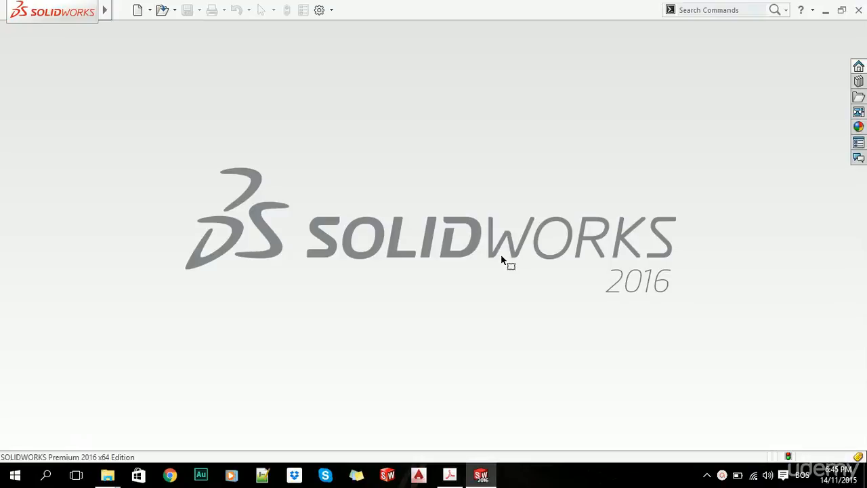
pyautogui.click(137, 10)
pyautogui.click(436, 357)
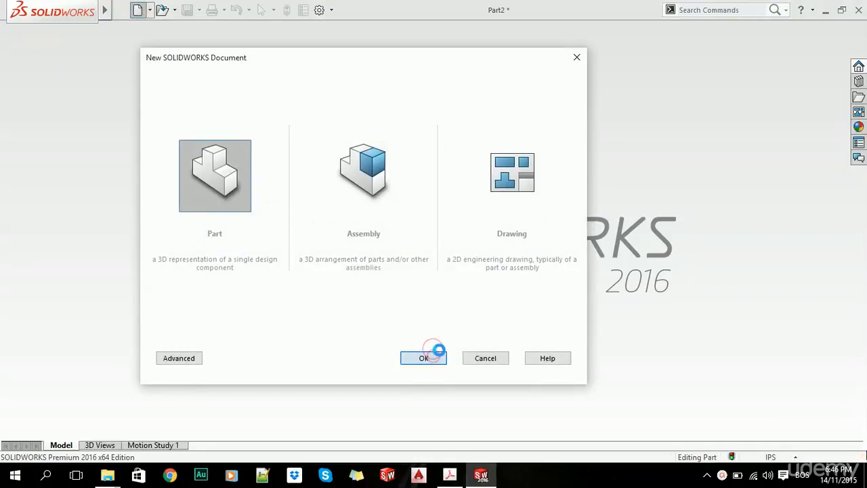
pyautogui.click(78, 212)
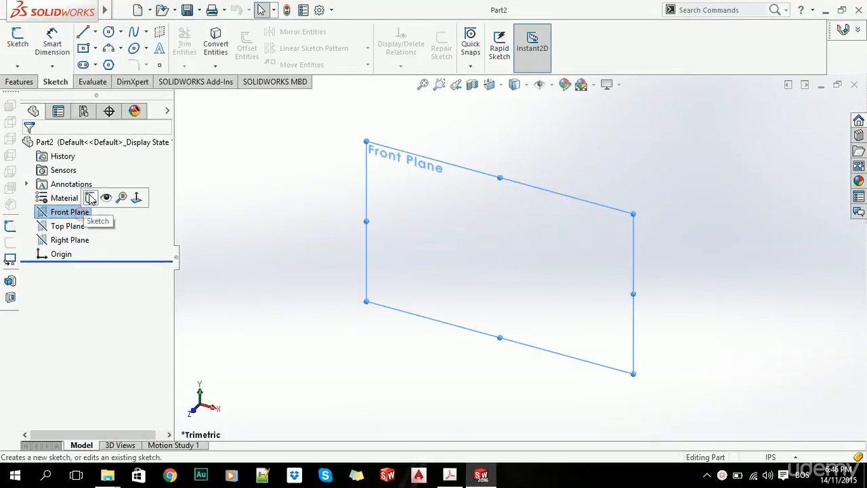
pyautogui.click(89, 197)
# - Check the side view in the drawing and sketch a vertical centerline about 3.5 in long upward from the origin
pyautogui.hotkey('alt', 'Tab')
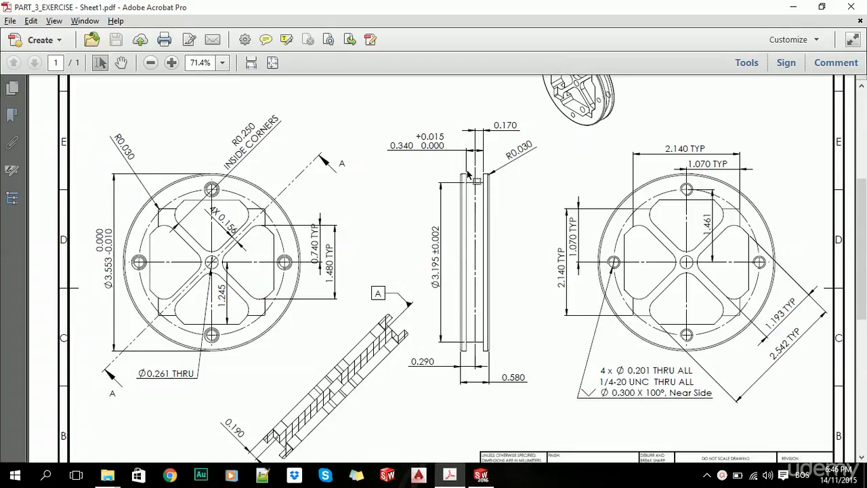
pyautogui.hotkey('alt', 'Tab')
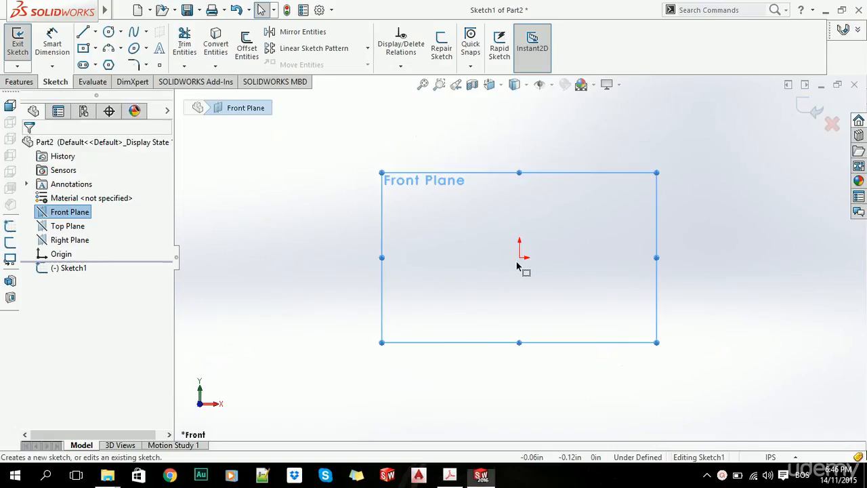
pyautogui.click(95, 32)
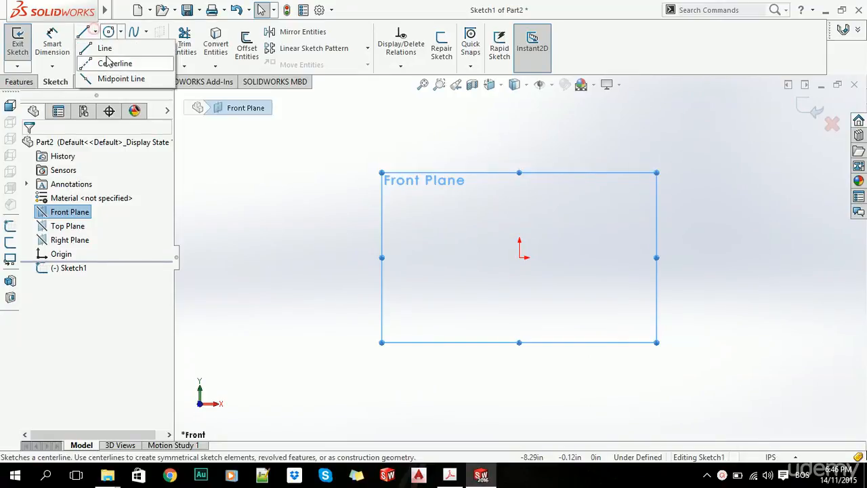
pyautogui.click(108, 64)
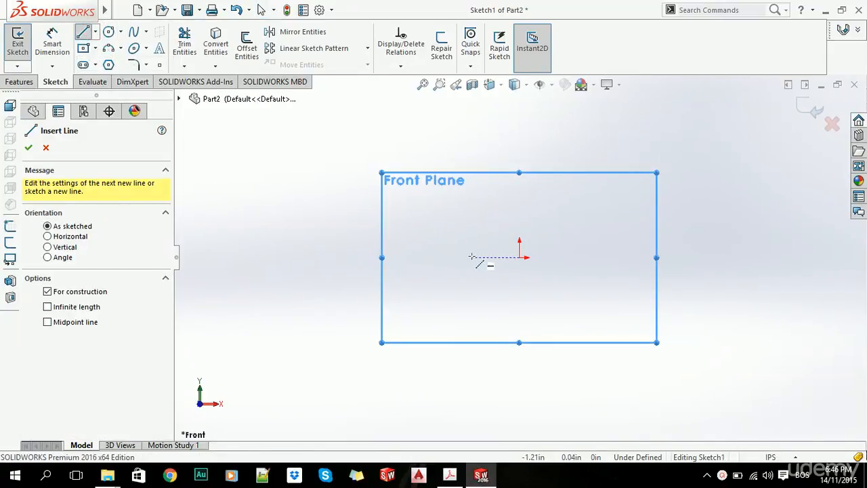
pyautogui.moveTo(519, 257); pyautogui.dragTo(519, 120)
pyautogui.press('Escape')
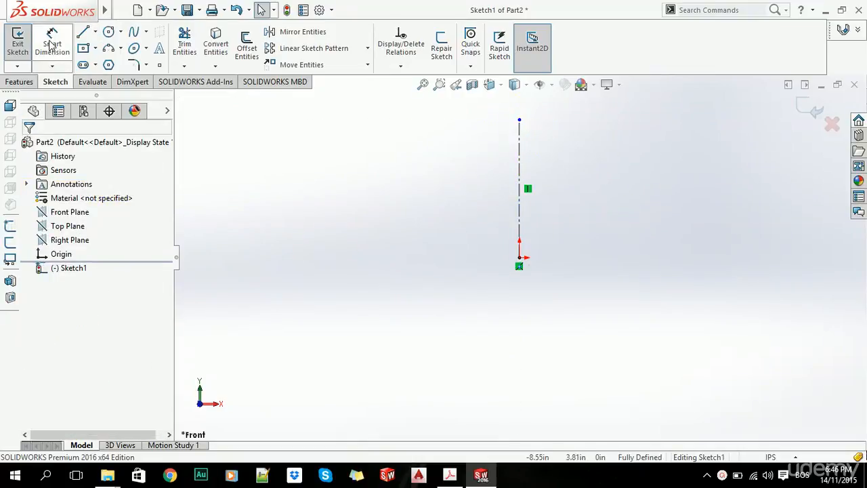
pyautogui.click(81, 34)
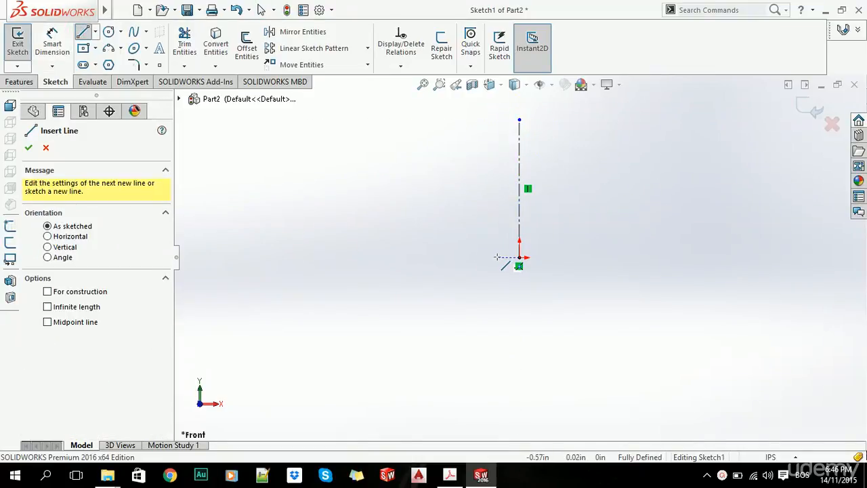
pyautogui.moveTo(497, 257); pyautogui.dragTo(497, 130)
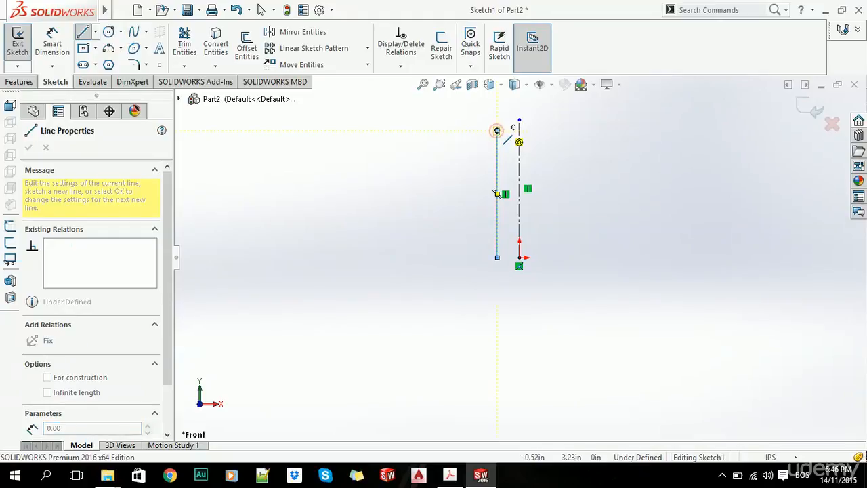
pyautogui.press('Escape')
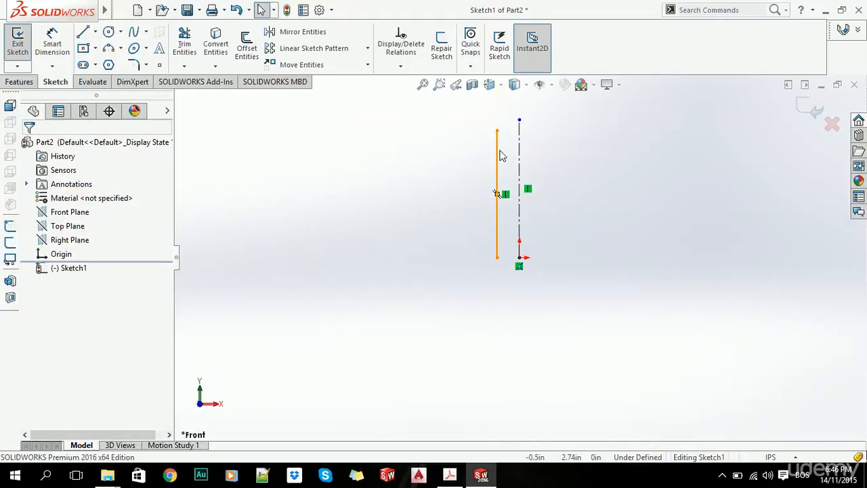
pyautogui.click(497, 148)
pyautogui.press('Delete')
# - Sketch a stepped profile from the vertical centerline: short horizontal, short rise, short top edge, and a right edge about 3.39 in down to origin height
pyautogui.scroll(-1, 568, 142)
pyautogui.hotkey('alt', 'Tab')
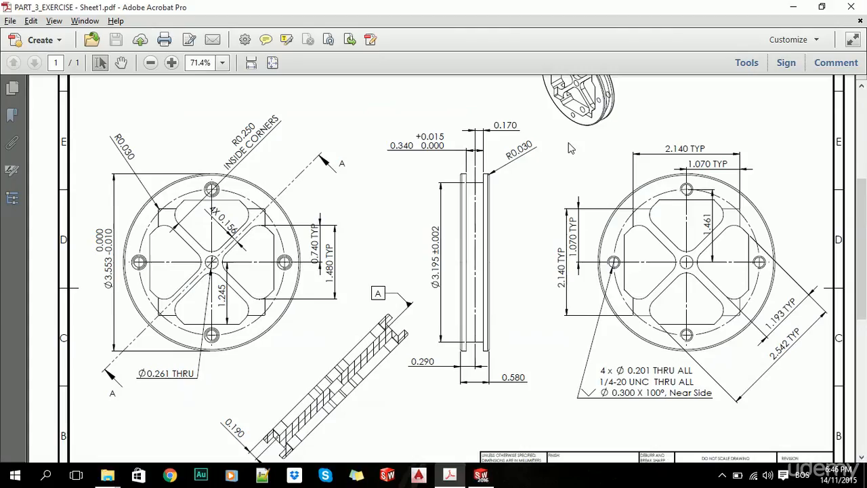
pyautogui.hotkey('alt', 'Tab')
pyautogui.press('l')
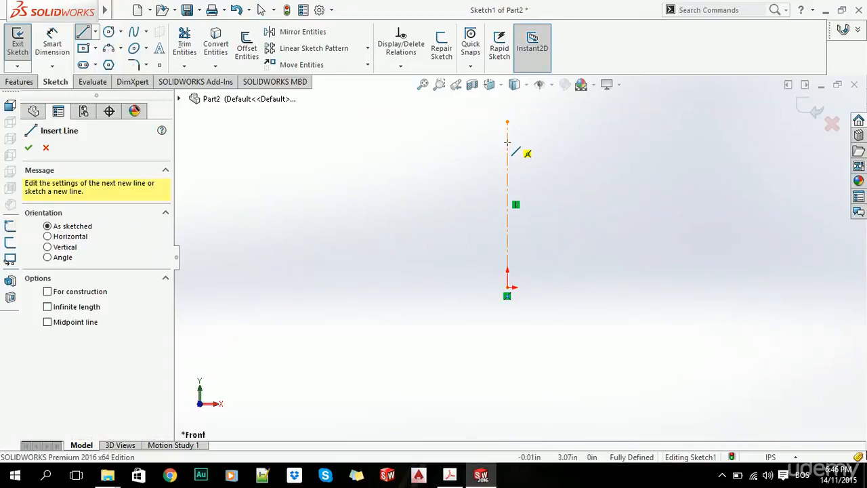
pyautogui.click(509, 141)
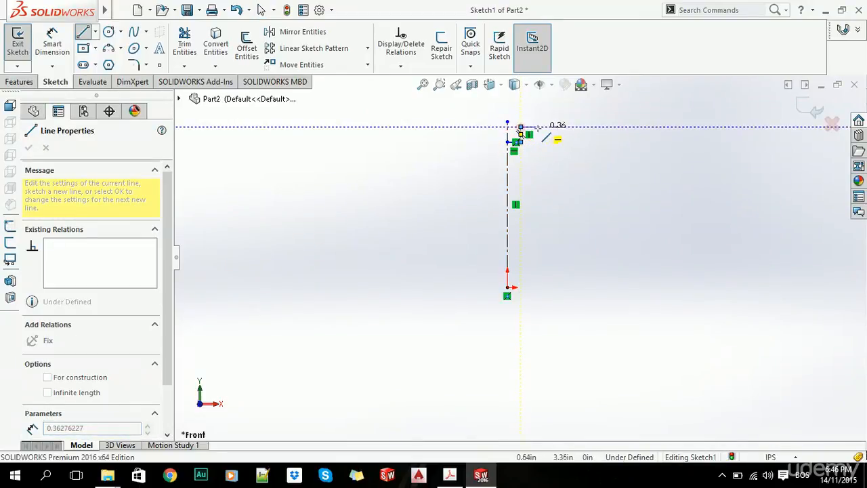
pyautogui.click(529, 126)
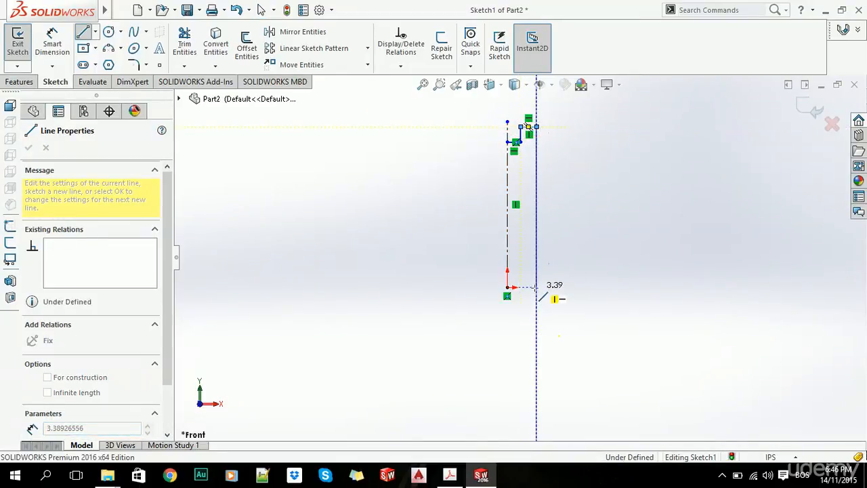
pyautogui.click(537, 287)
pyautogui.press('Escape')
# - Sketch a horizontal centerline from the origin to the right, passing the lower end of the profile's long vertical edge
pyautogui.click(95, 32)
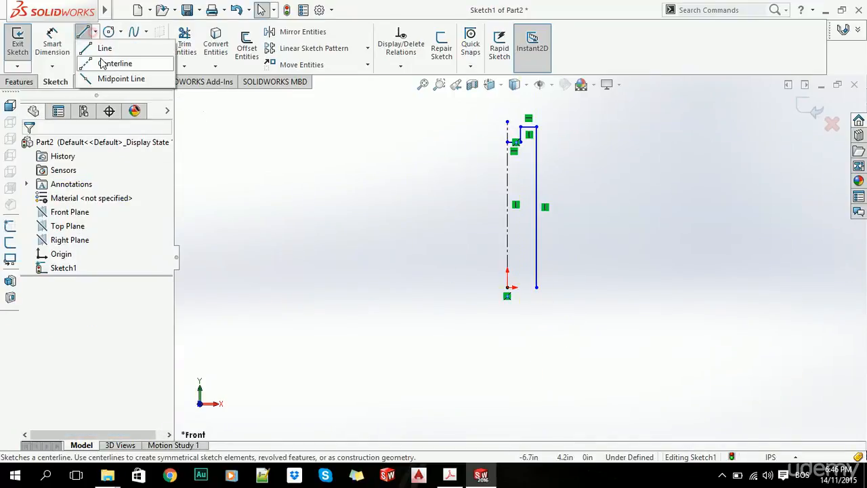
pyautogui.click(101, 63)
pyautogui.click(507, 288)
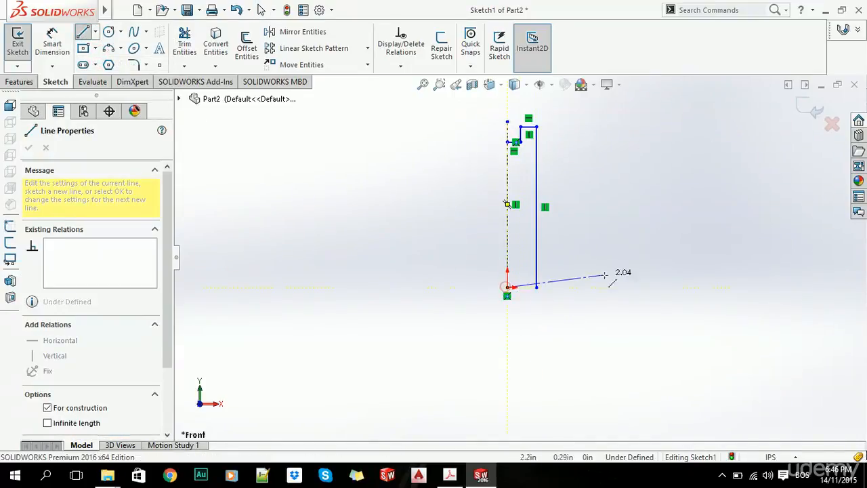
pyautogui.click(621, 287)
pyautogui.press('Escape')
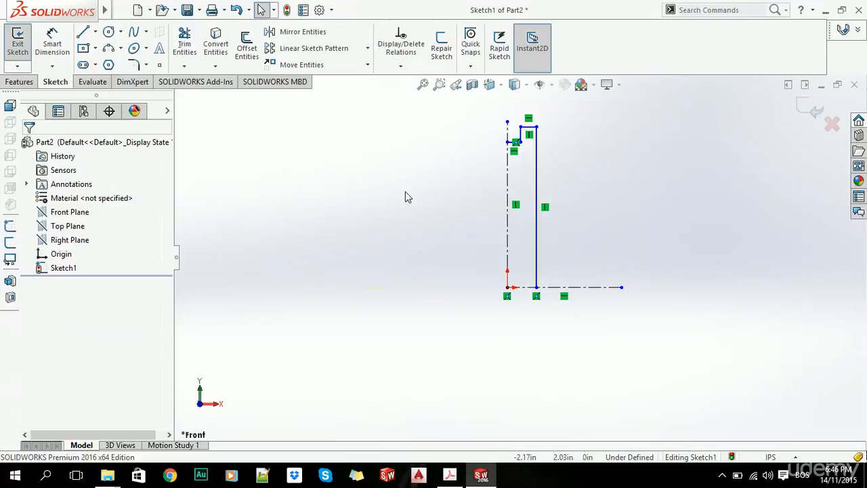
# - Dimension the long vertical edge about the vertical centerline as a doubled overall width of 0.58 in
pyautogui.hotkey('alt', 'Tab')
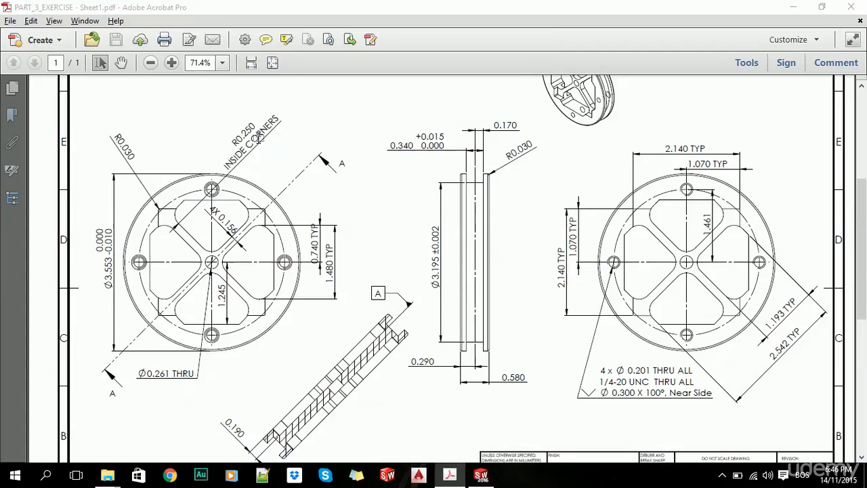
pyautogui.hotkey('alt', 'Tab')
pyautogui.click(52, 42)
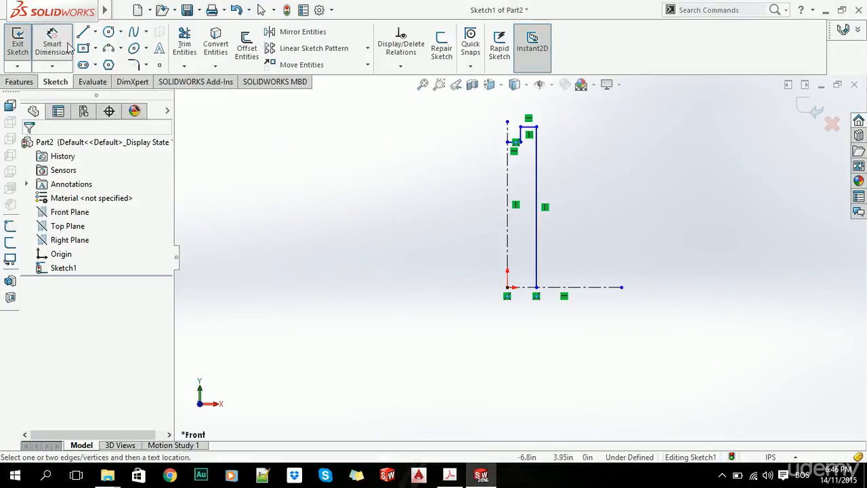
pyautogui.click(537, 222)
pyautogui.click(508, 231)
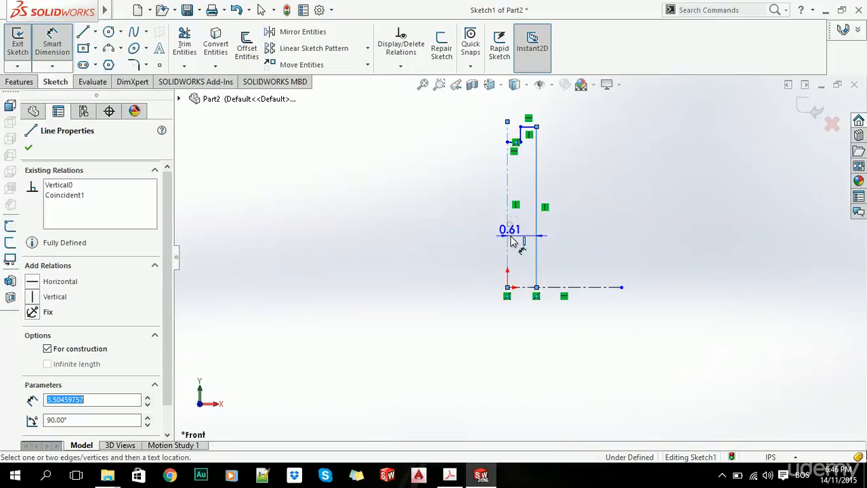
pyautogui.click(499, 317)
pyautogui.write('0.58')
pyautogui.press('Return')
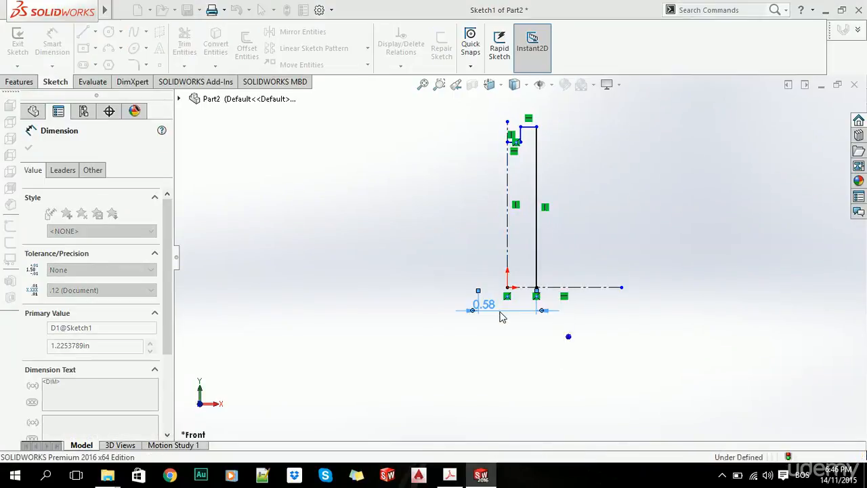
# - Dimension the short vertical step edge about the vertical centerline as a doubled groove width of 0.34 in, following the drawing
pyautogui.hotkey('alt', 'Tab')
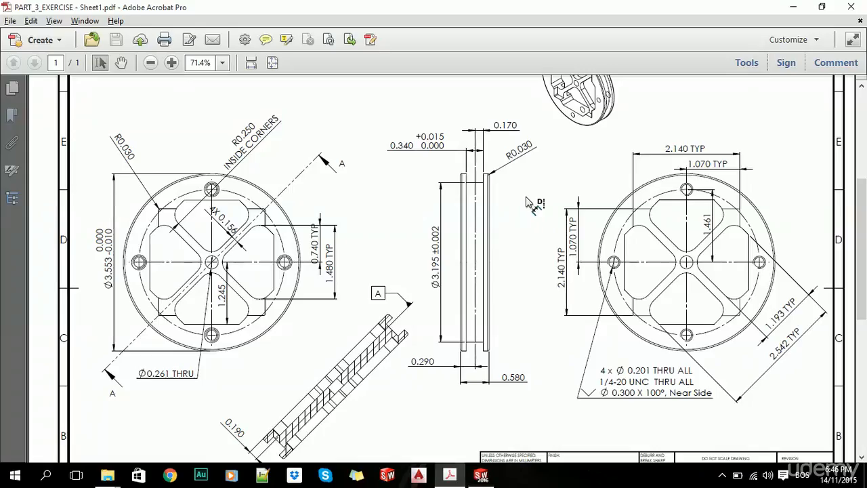
pyautogui.hotkey('alt', 'Tab')
pyautogui.scroll(-4, 505, 132)
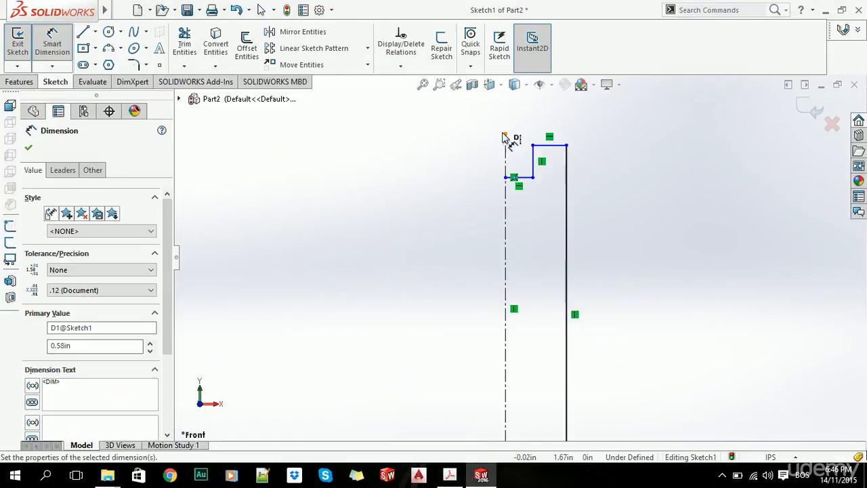
pyautogui.click(532, 162)
pyautogui.click(506, 203)
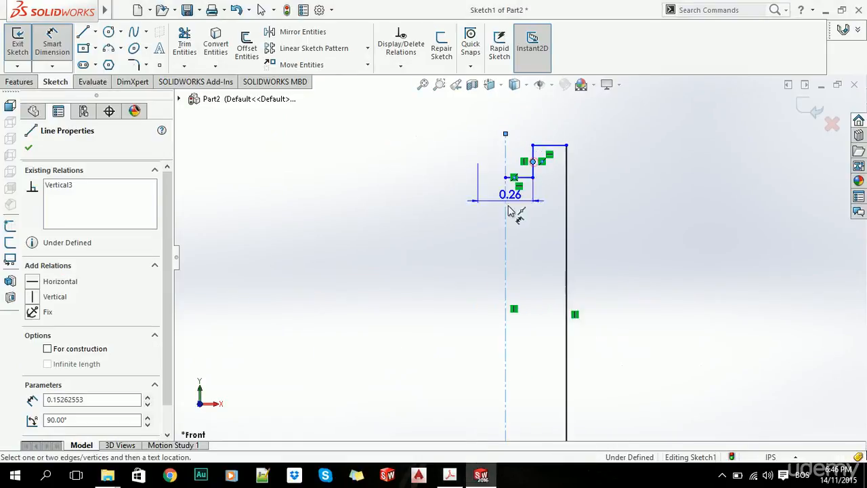
pyautogui.click(504, 123)
pyautogui.hotkey('alt', 'Tab')
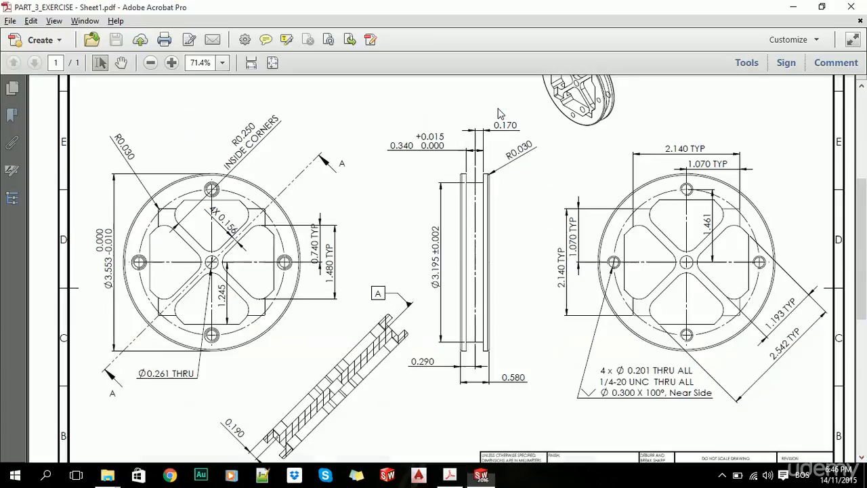
pyautogui.hotkey('alt', 'Tab')
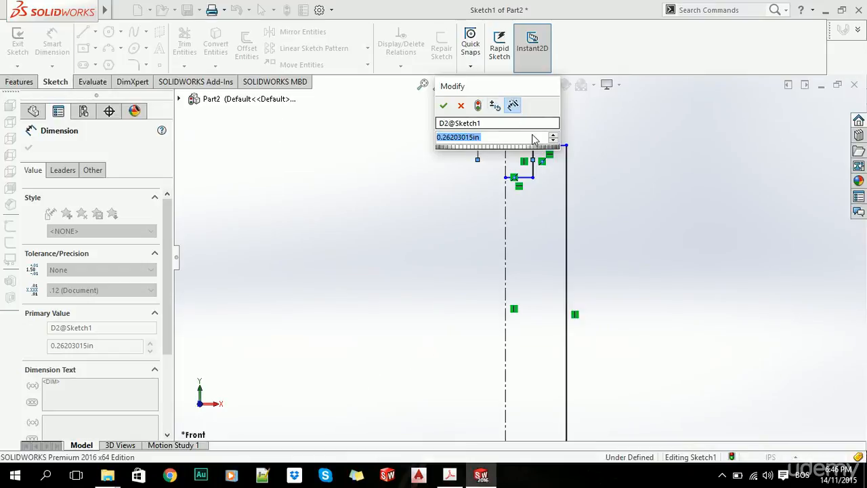
pyautogui.write('0.34')
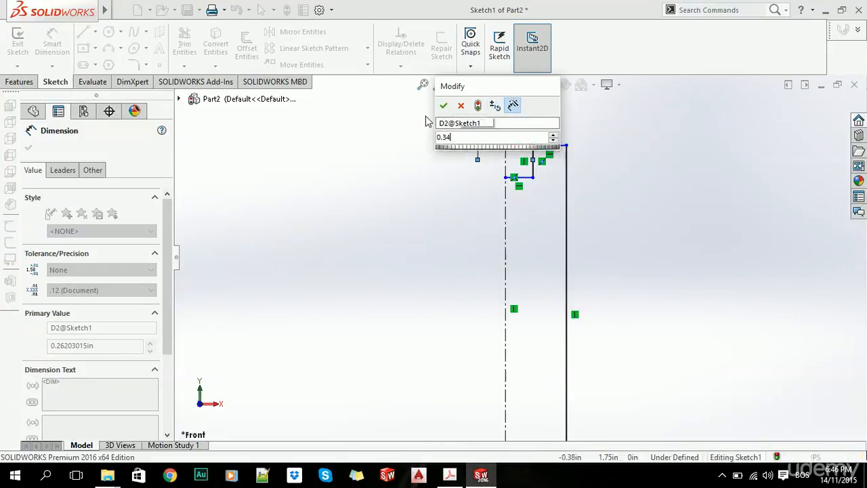
pyautogui.press('Return')
# - Dimension the short top edge about the horizontal centerline as a doubled outer diameter of 3.553 in, following the drawing
pyautogui.hotkey('alt', 'Tab')
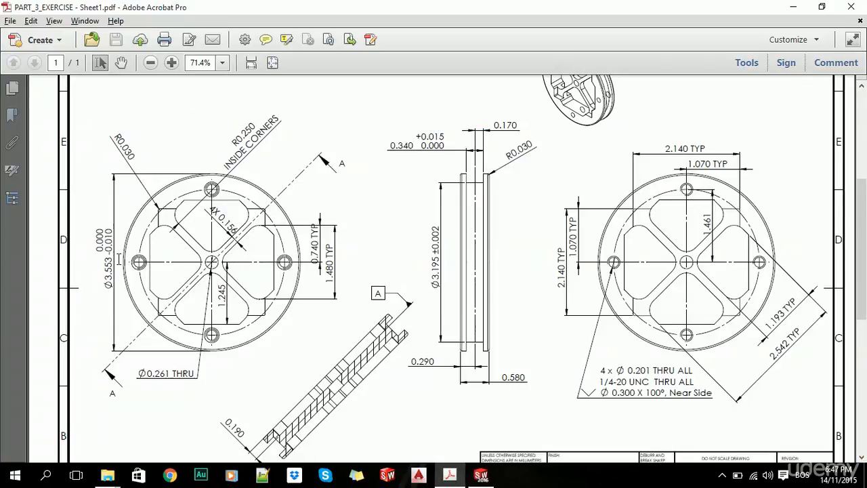
pyautogui.hotkey('alt', 'Tab')
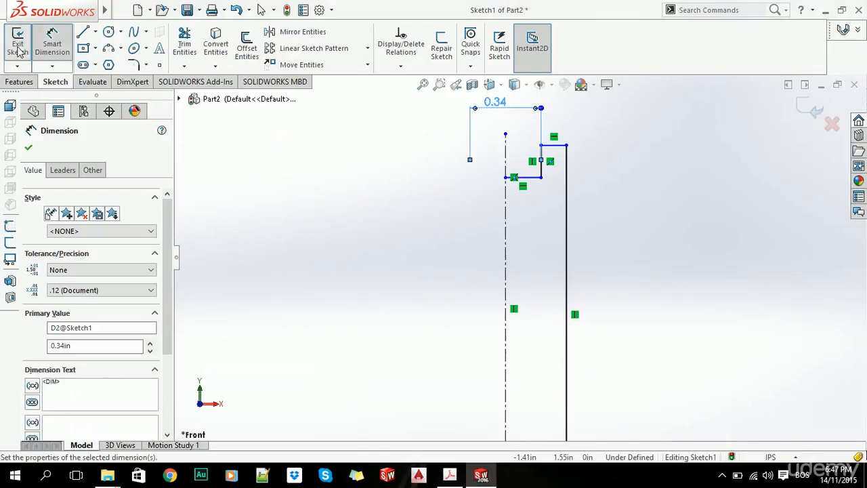
pyautogui.click(53, 42)
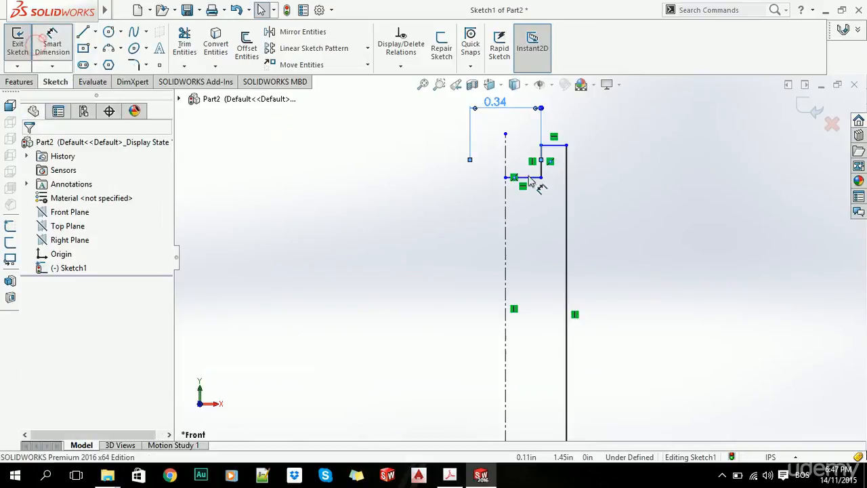
pyautogui.click(554, 145)
pyautogui.scroll(3, 623, 307)
pyautogui.click(622, 387)
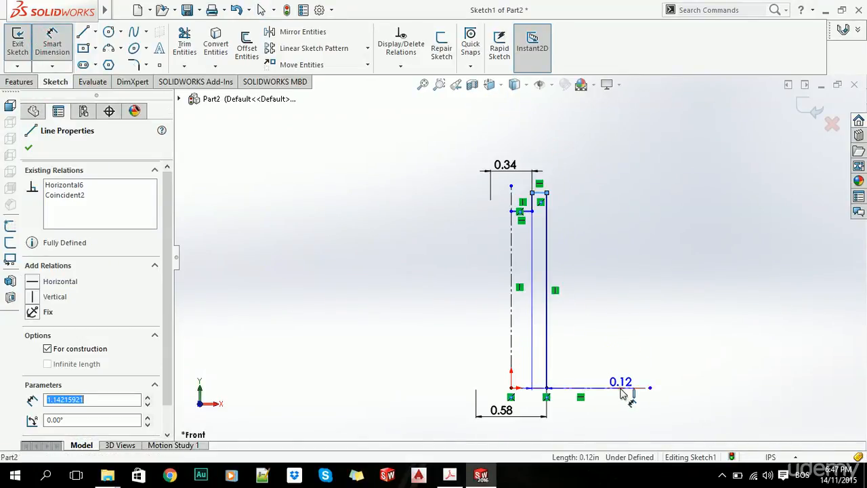
pyautogui.click(704, 400)
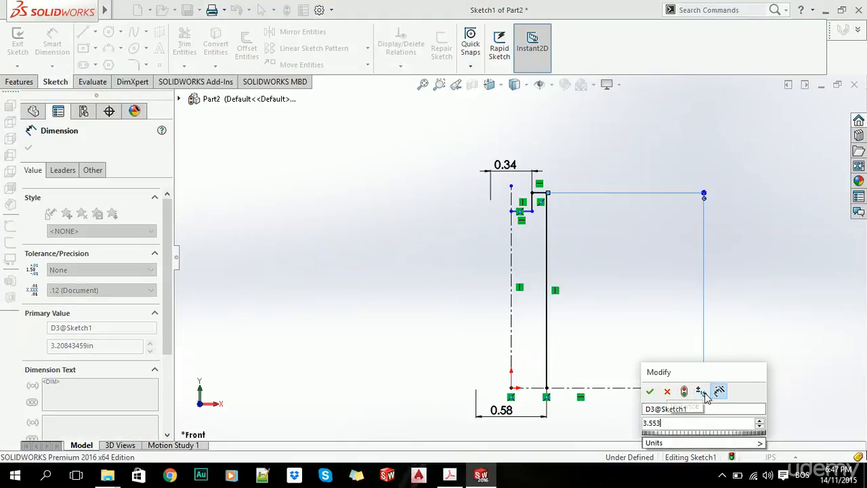
pyautogui.press('Return')
# - Dimension the lower short horizontal edge about the horizontal centerline as a doubled groove diameter of 3.195 in, following the drawing
pyautogui.hotkey('alt', 'Tab')
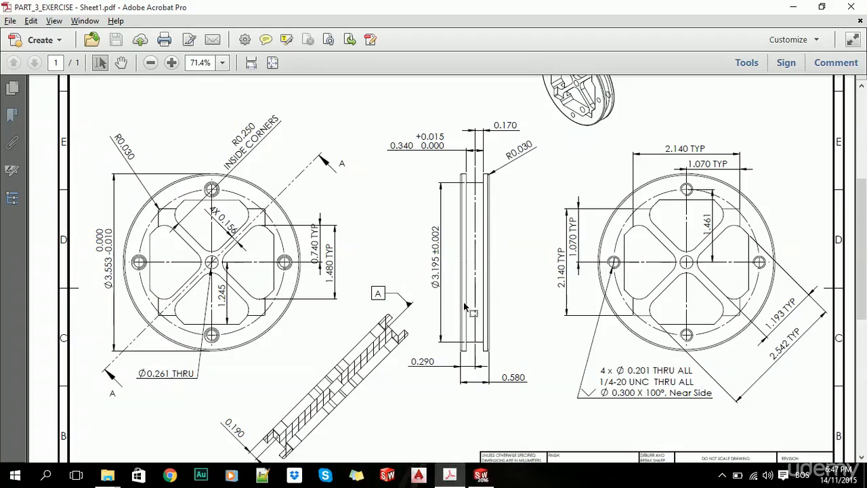
pyautogui.hotkey('alt', 'Tab')
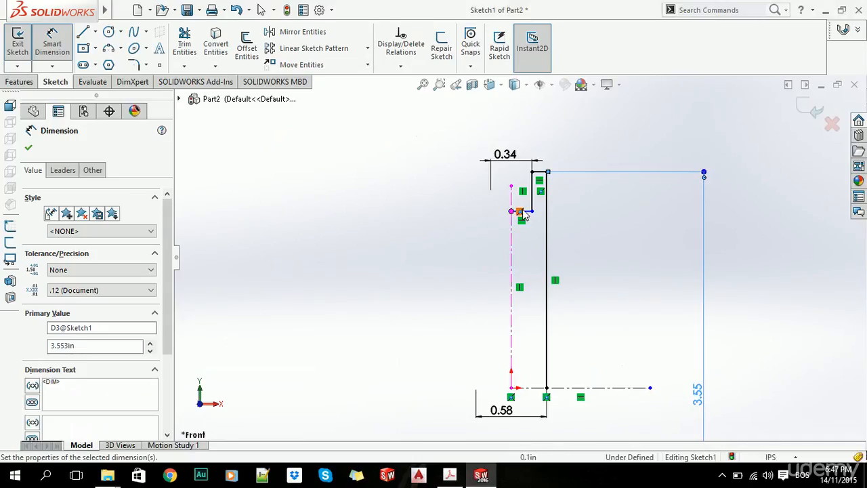
pyautogui.click(527, 212)
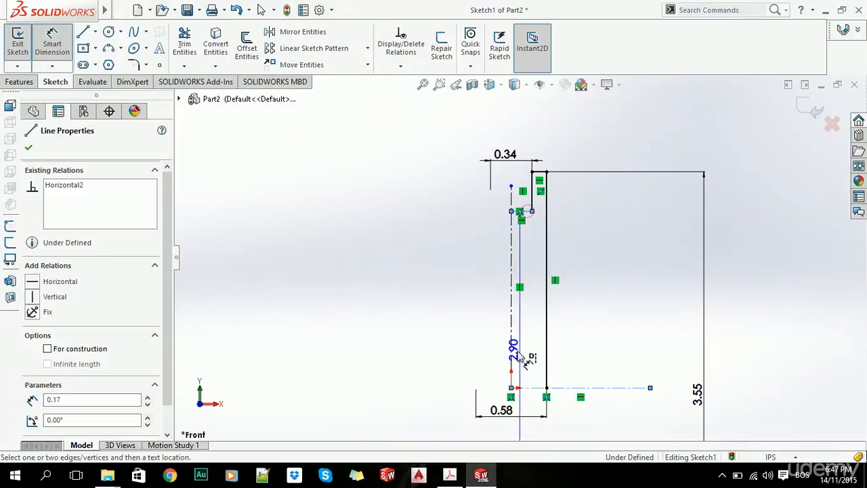
pyautogui.click(679, 372)
pyautogui.write('3.15')
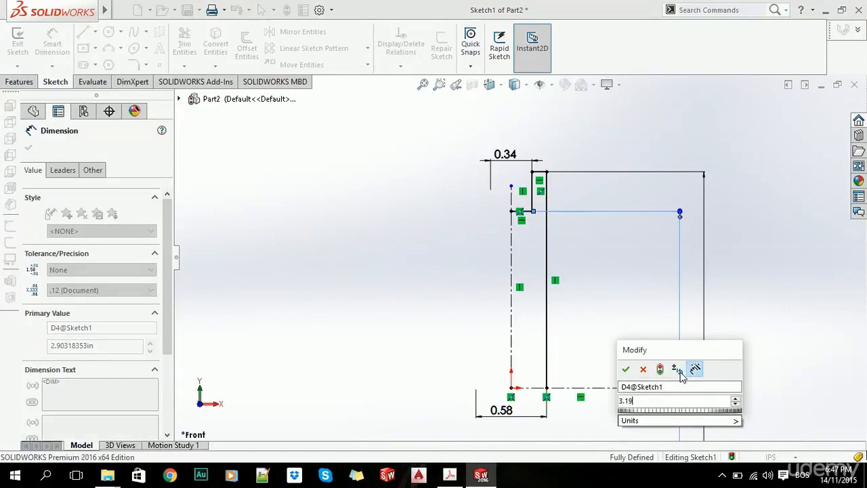
pyautogui.press('Return')
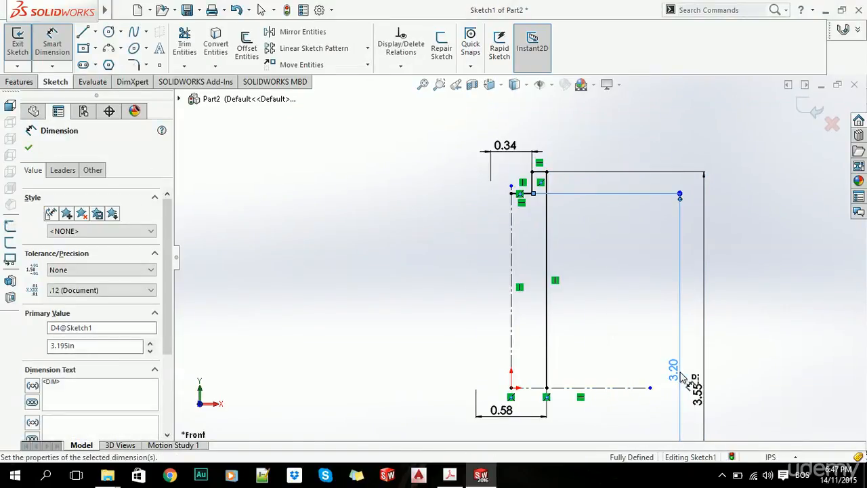
# - Add a 0.03 in sketch fillet at the corner between the top edge and the long vertical edge, as the drawing specifies
pyautogui.hotkey('alt', 'Tab')
pyautogui.hotkey('alt', 'Tab')
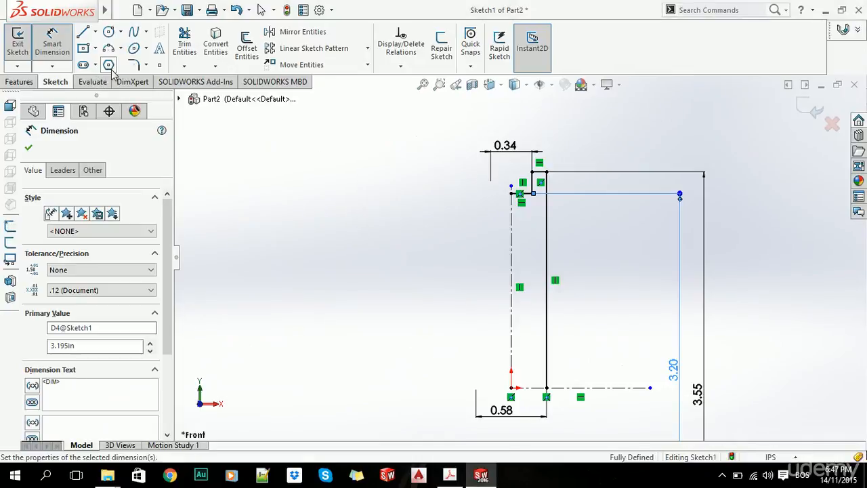
pyautogui.click(135, 65)
pyautogui.write('0.03in')
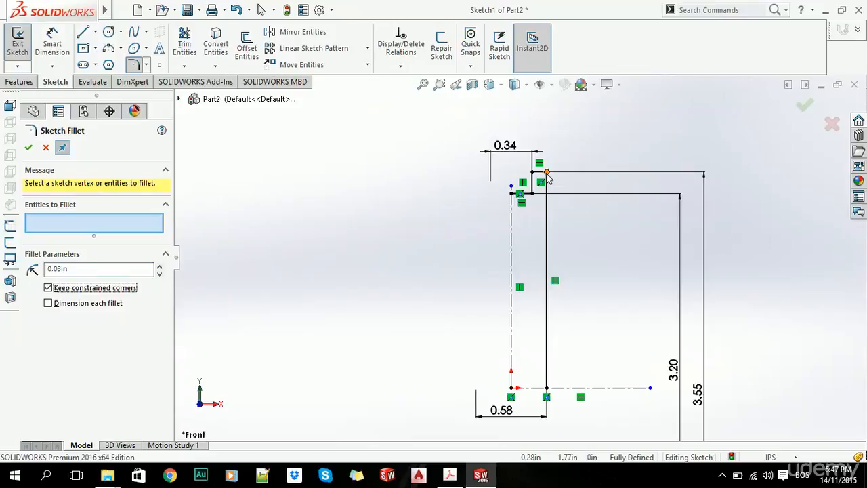
pyautogui.click(547, 173)
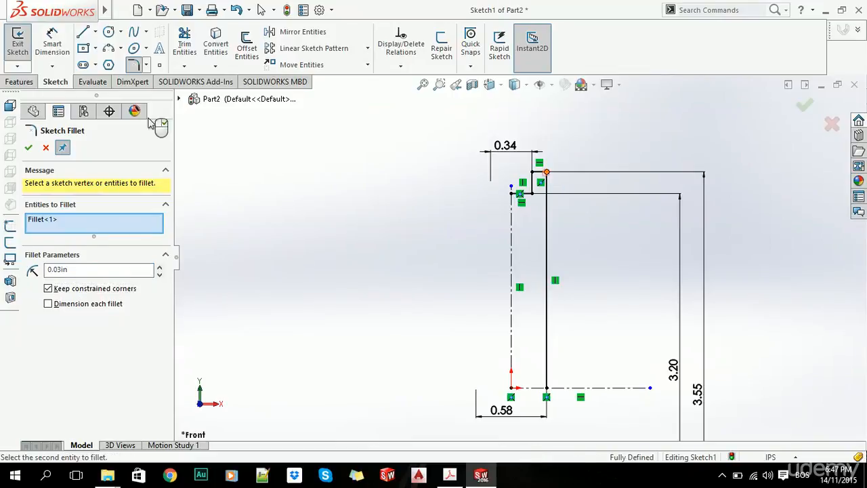
pyautogui.click(29, 147)
pyautogui.click(279, 207)
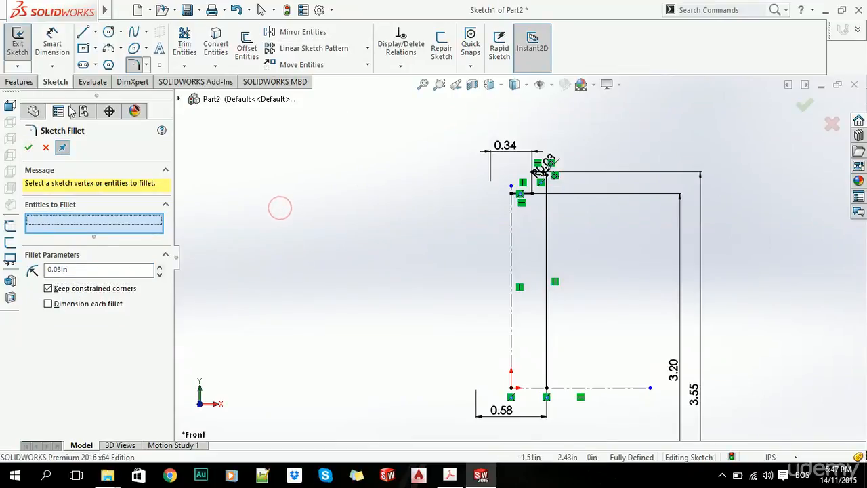
pyautogui.click(45, 150)
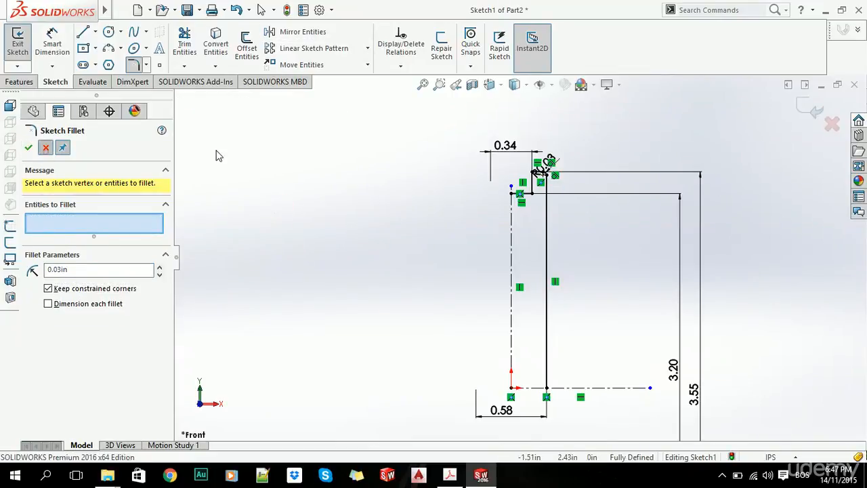
# - Mirror the four profile lines and the fillet arc about the vertical centerline, keeping the originals
pyautogui.click(298, 32)
pyautogui.moveTo(639, 125)
pyautogui.mouseDown()
pyautogui.moveTo(593, 192)
pyautogui.moveTo(520, 386)
pyautogui.mouseUp()
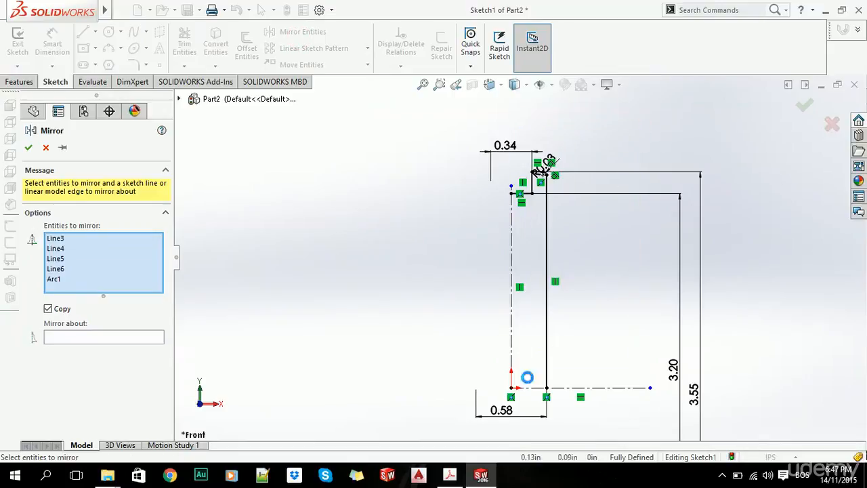
pyautogui.click(135, 339)
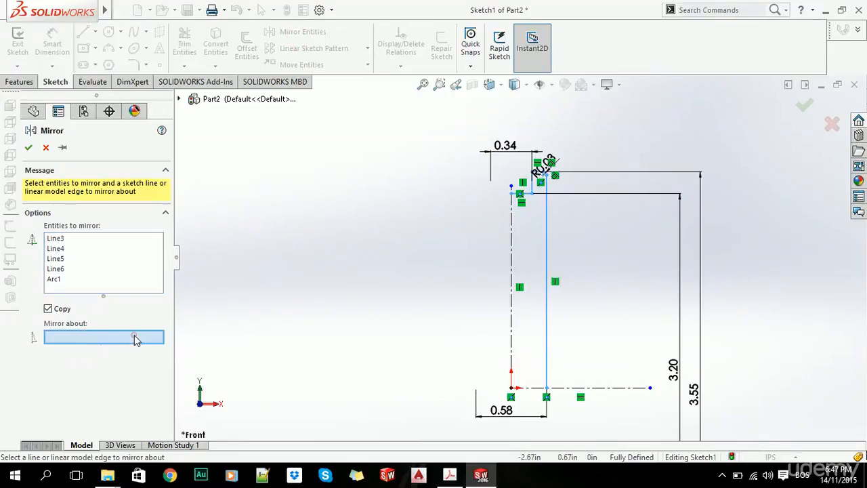
pyautogui.click(511, 239)
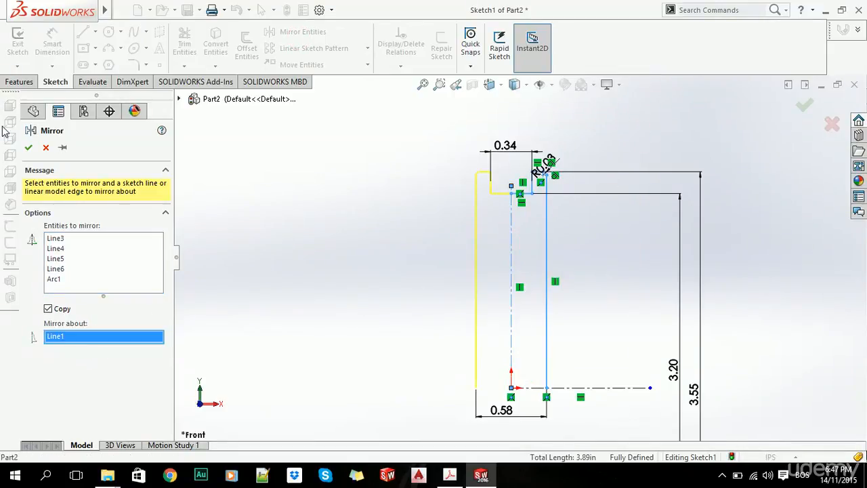
pyautogui.click(28, 148)
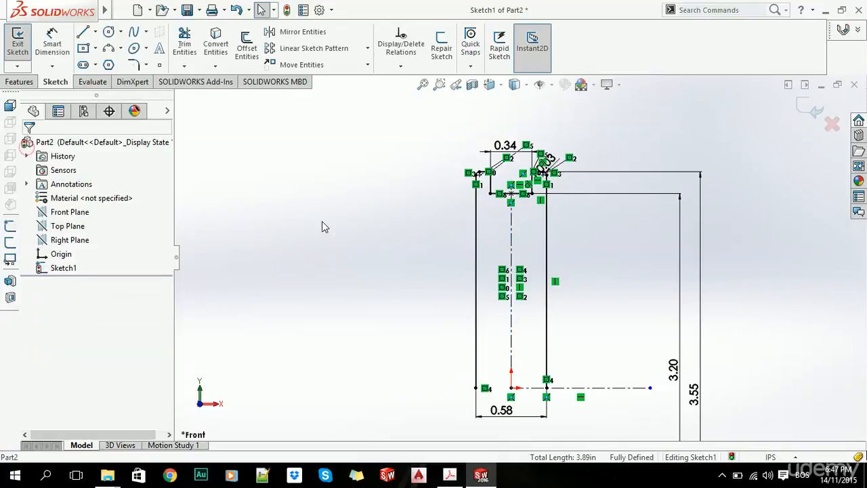
# - Revolve the profile 360 degrees about the horizontal centerline as a solid boss, letting the open sketch be closed automatically
pyautogui.click(22, 82)
pyautogui.click(63, 44)
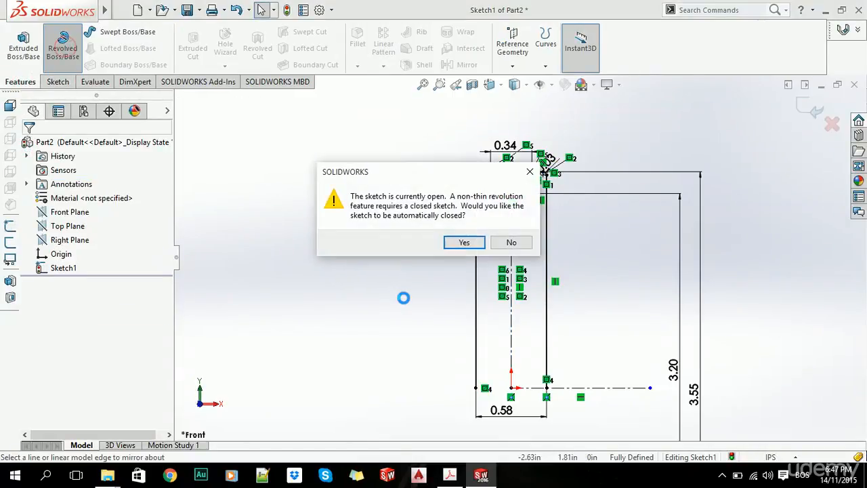
pyautogui.click(464, 243)
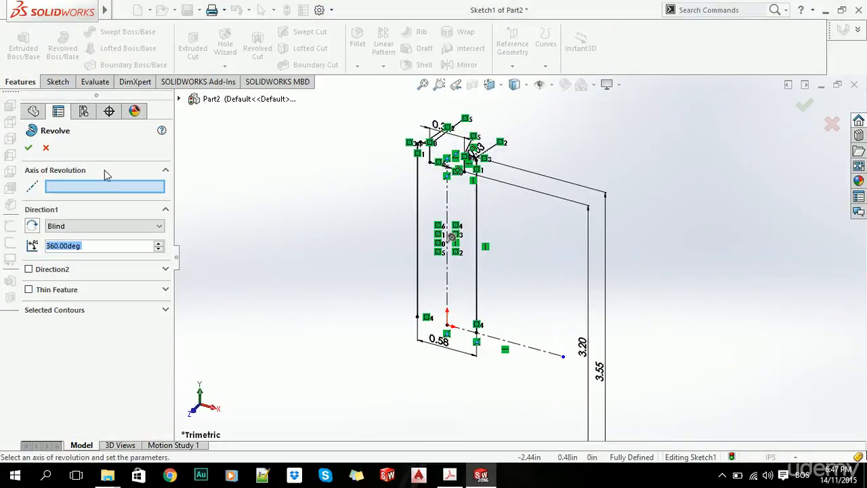
pyautogui.click(513, 395)
pyautogui.click(29, 148)
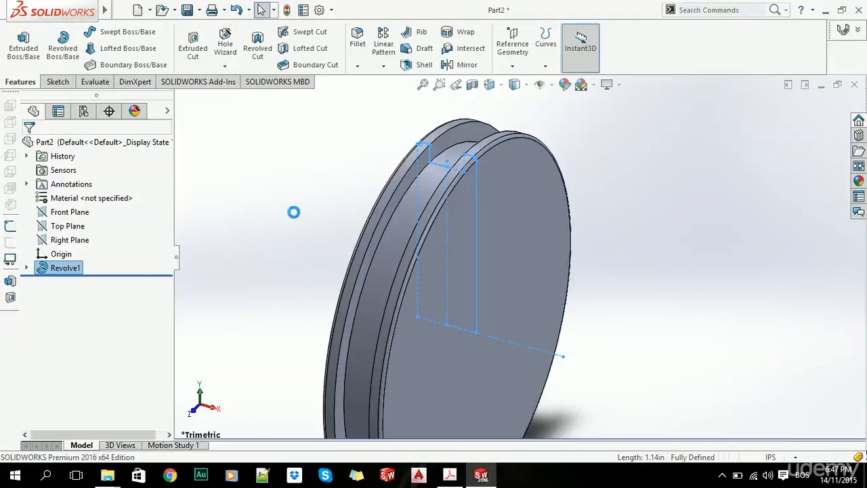
pyautogui.click(295, 213)
pyautogui.scroll(5, 476, 283)
pyautogui.moveTo(476, 285); pyautogui.dragTo(529, 293, button='middle')
pyautogui.scroll(-6, 529, 294)
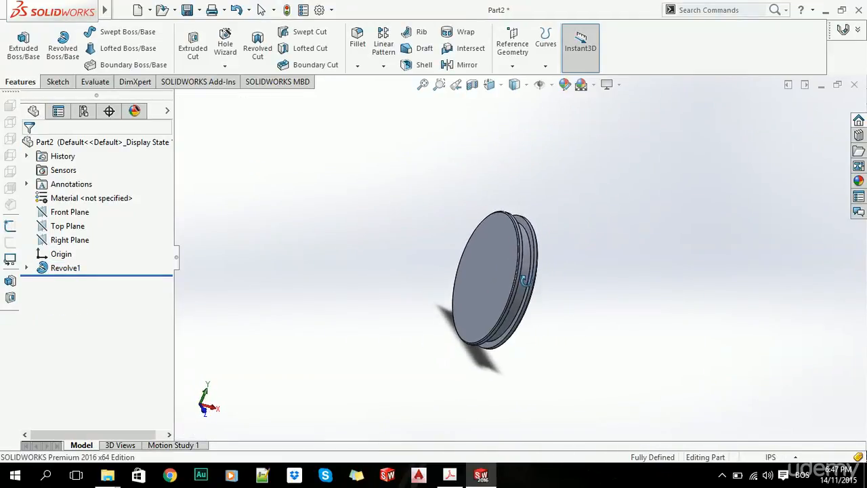
pyautogui.scroll(2, 527, 269)
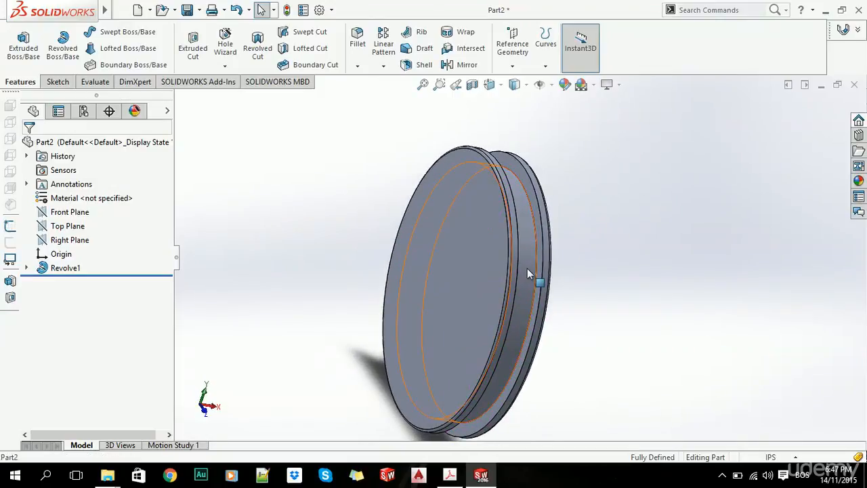
# - Switch to the PDF drawing and examine the front, side and rear views for the pocket and hole dimensions
pyautogui.hotkey('alt', 'Tab')
pyautogui.scroll(-1, 524, 276)
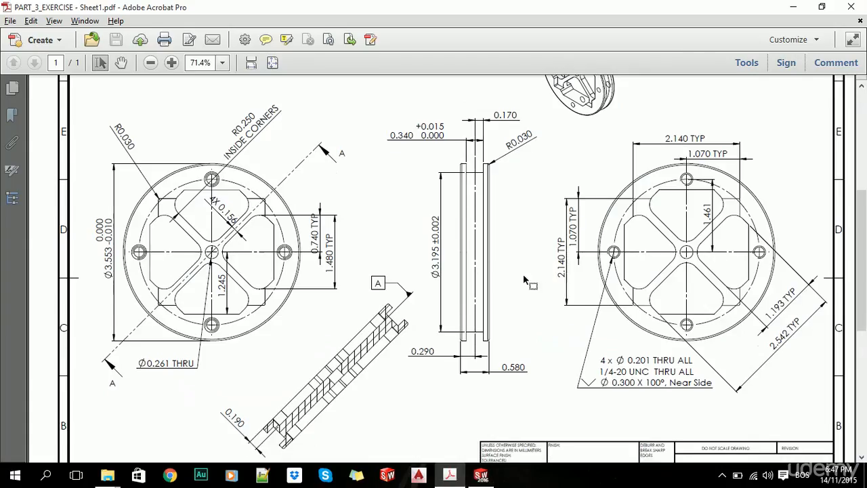
pyautogui.scroll(2, 437, 293)
pyautogui.scroll(-3, 437, 291)
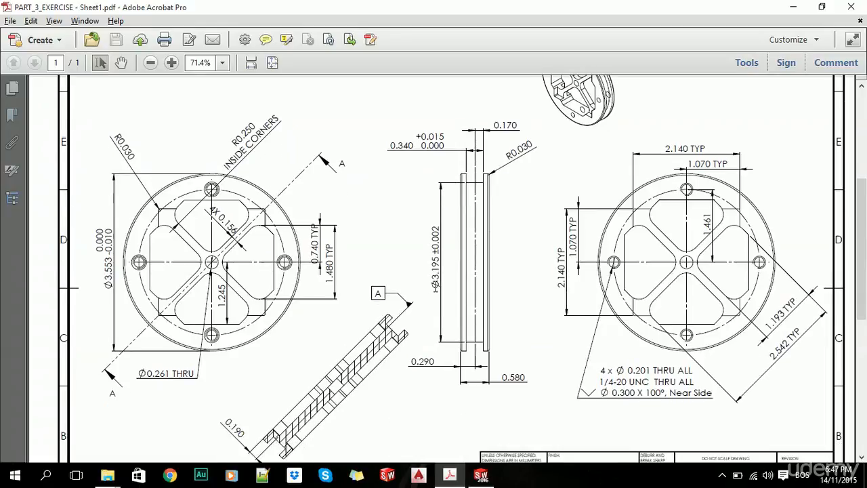
pyautogui.scroll(3, 436, 285)
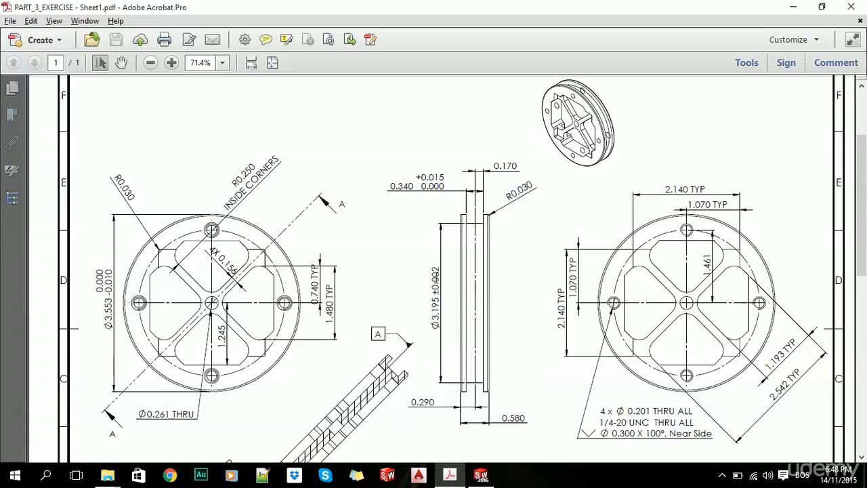
pyautogui.scroll(-2, 387, 257)
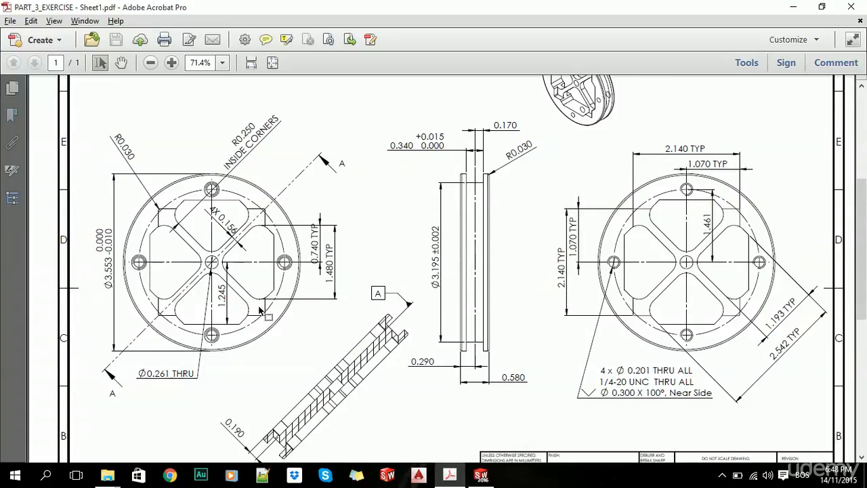
pyautogui.scroll(1, 303, 299)
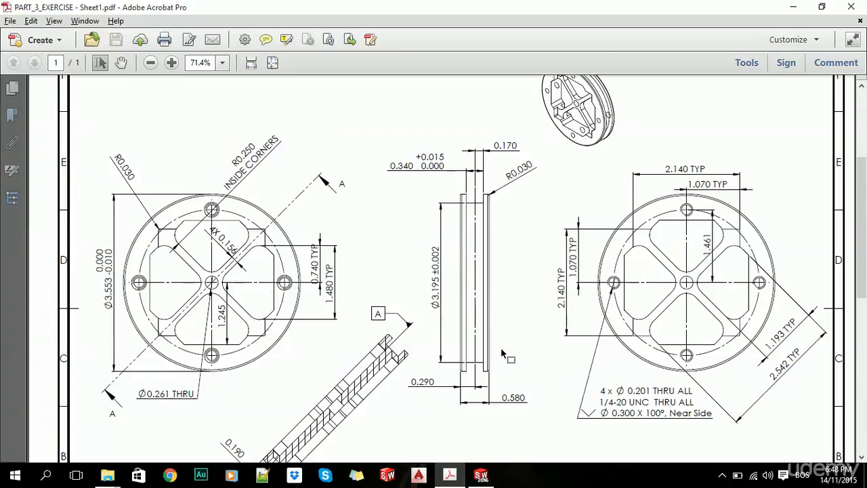
# - Switch back to SOLIDWORKS and start a sketch on the wheel's flat circular face, viewed normal to it
pyautogui.hotkey('alt', 'Tab')
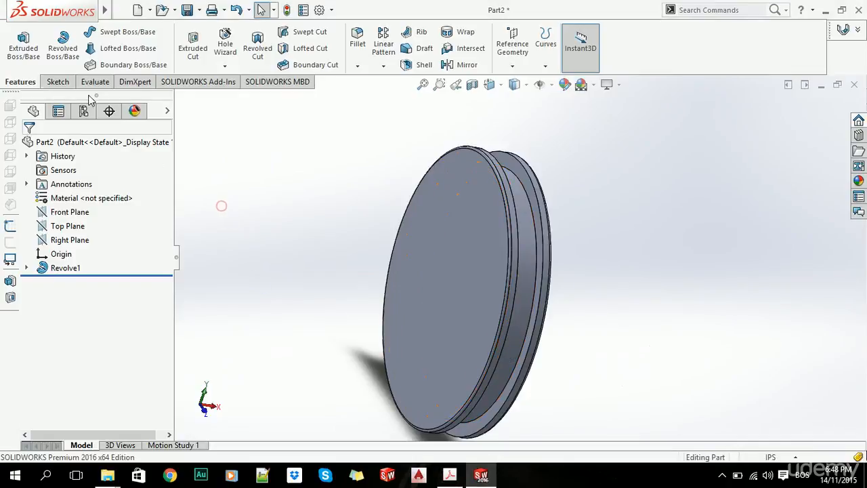
pyautogui.click(54, 81)
pyautogui.click(18, 40)
pyautogui.click(469, 322)
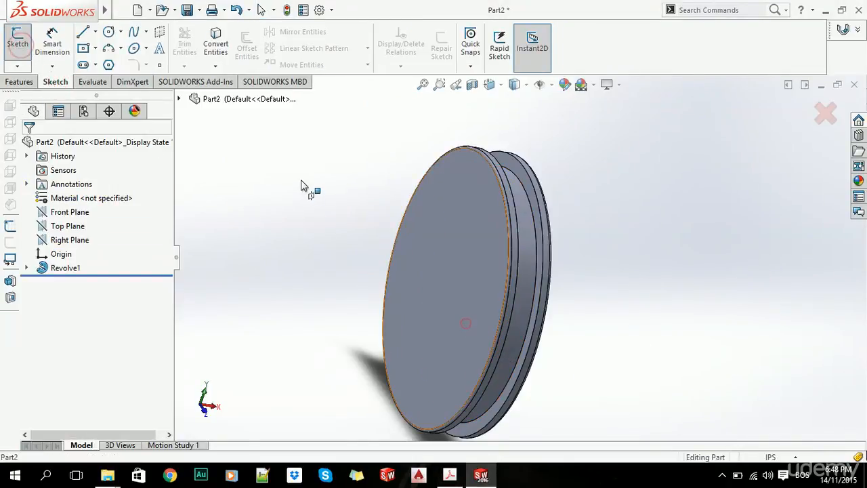
pyautogui.press('space')
pyautogui.click(348, 264)
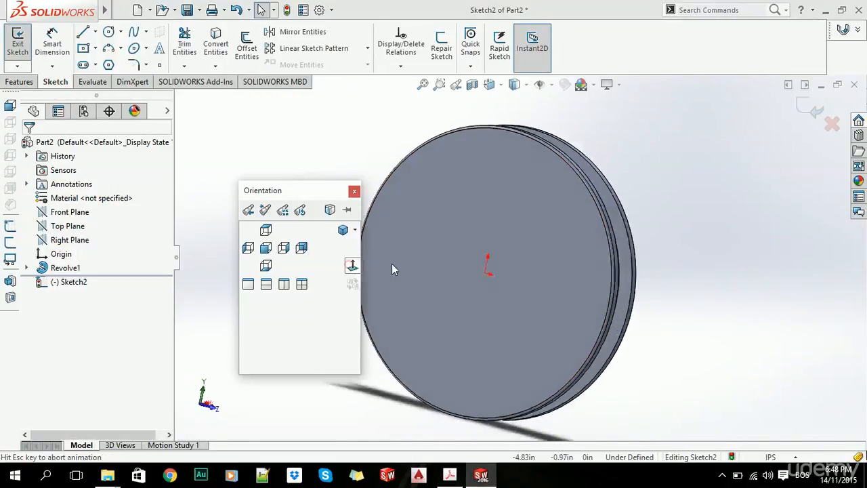
# - Sketch a horizontal centerline about 2.56 in long from the origin out past the wheel's rim
pyautogui.hotkey('alt', 'Tab')
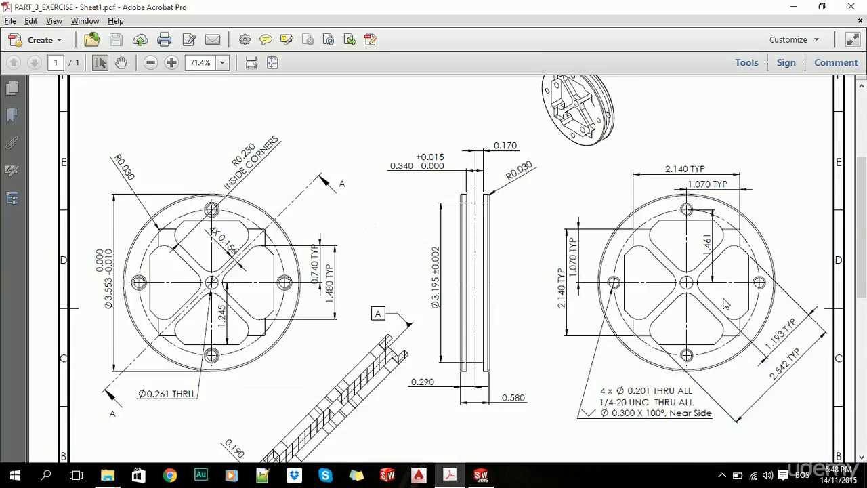
pyautogui.hotkey('alt', 'Tab')
pyautogui.press('s')
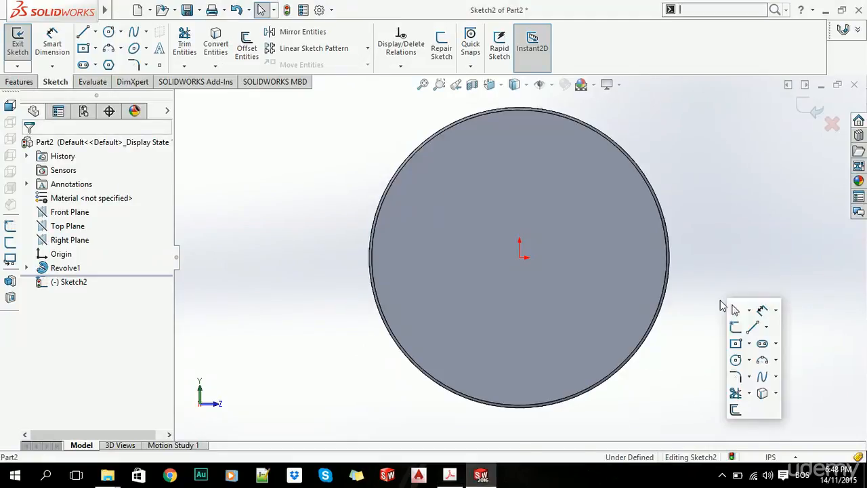
pyautogui.click(767, 327)
pyautogui.click(780, 359)
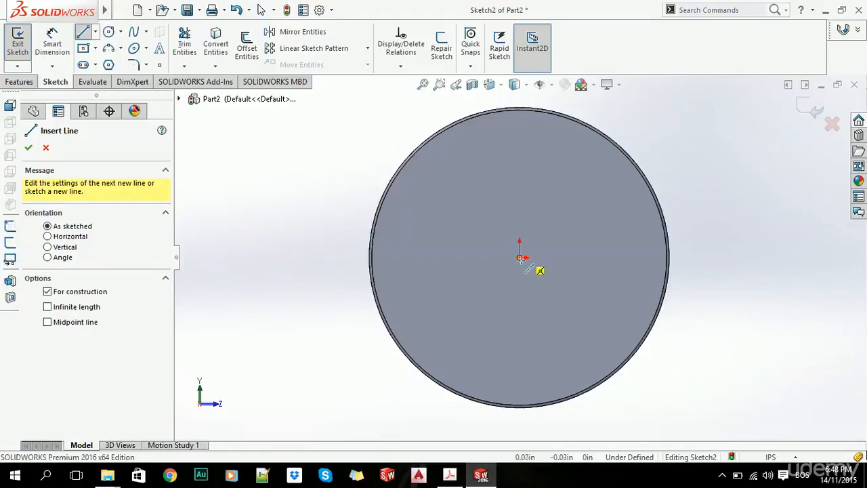
pyautogui.click(535, 254)
pyautogui.click(735, 257)
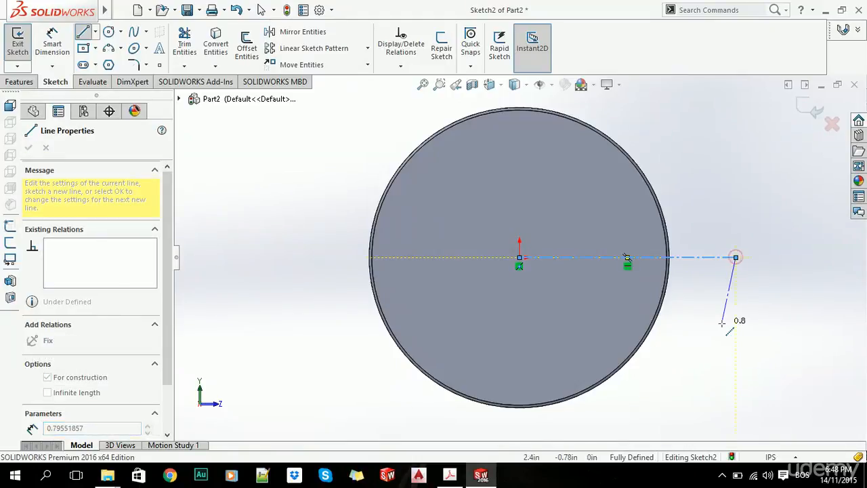
pyautogui.press('Escape')
# - Sketch an open half-pocket profile above the centerline: a vertical line, a short slanted line, and a perpendicular line returning to the centerline near the origin
pyautogui.hotkey('alt', 'Tab')
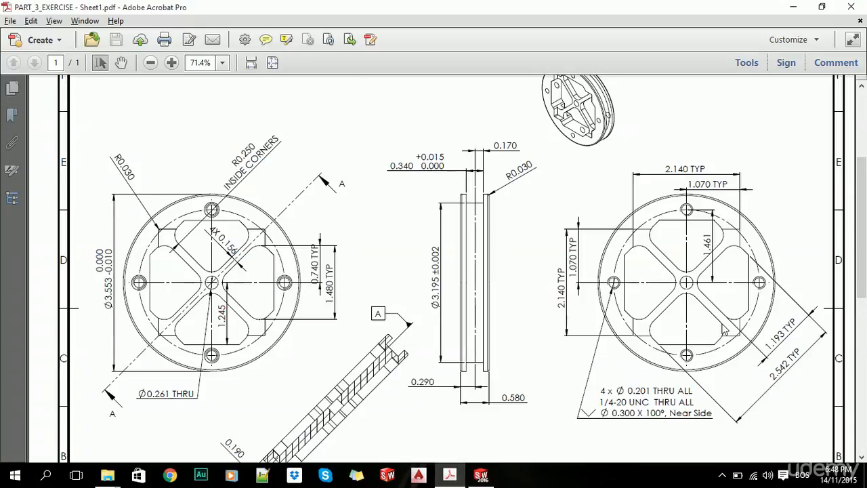
pyautogui.hotkey('alt', 'Tab')
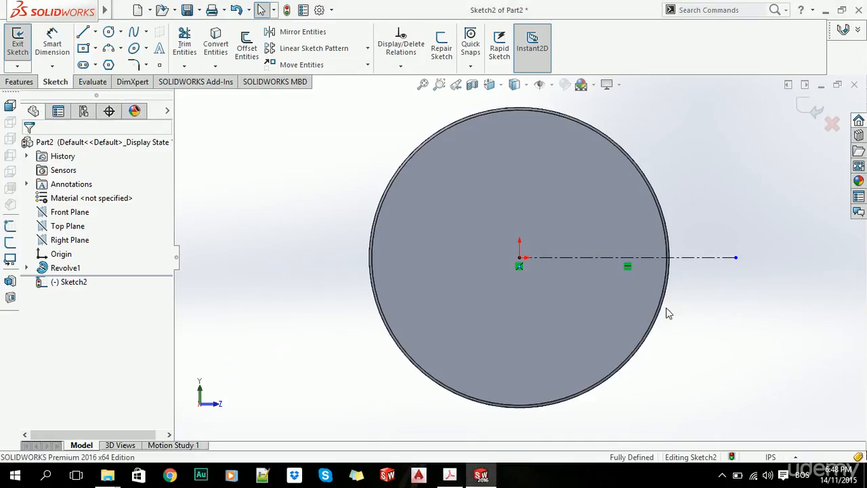
pyautogui.press('l')
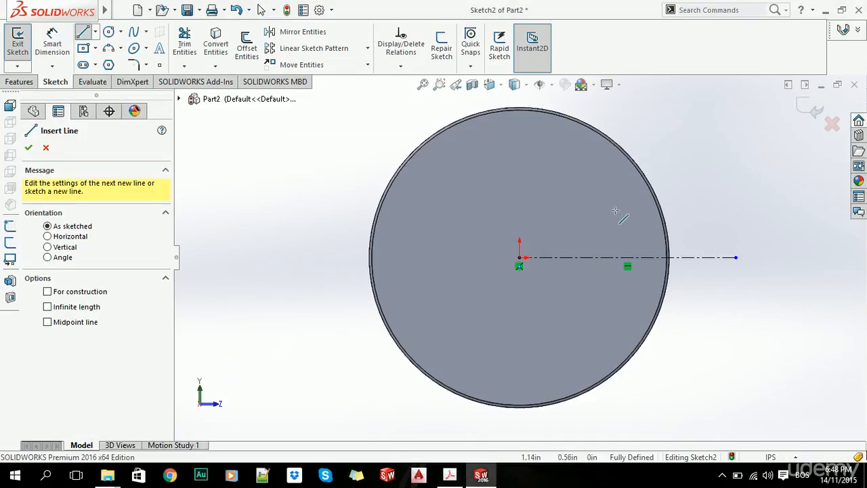
pyautogui.click(609, 257)
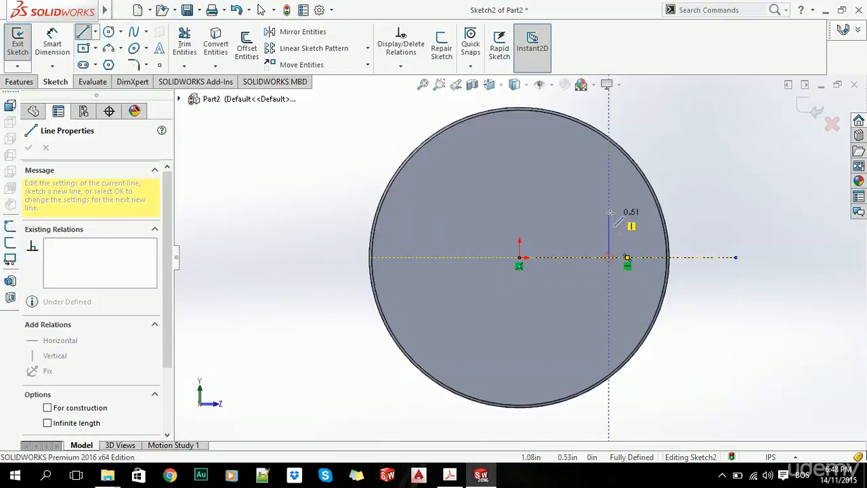
pyautogui.click(584, 185)
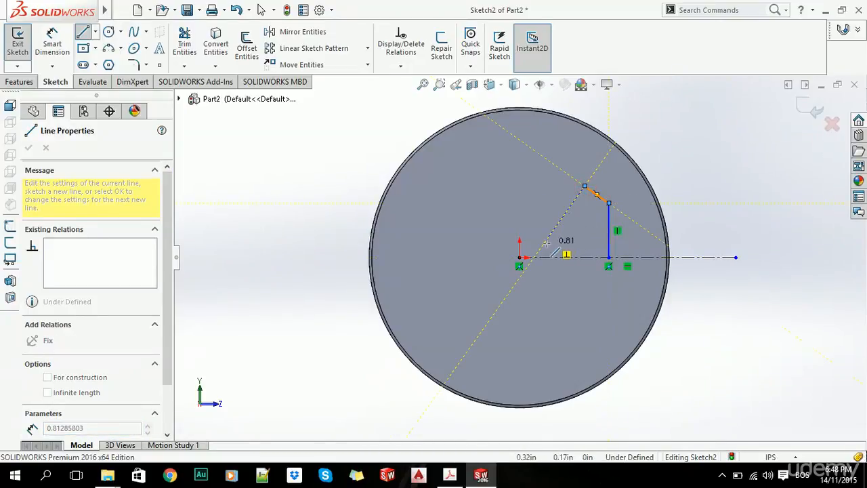
pyautogui.hotkey('alt', 'Tab')
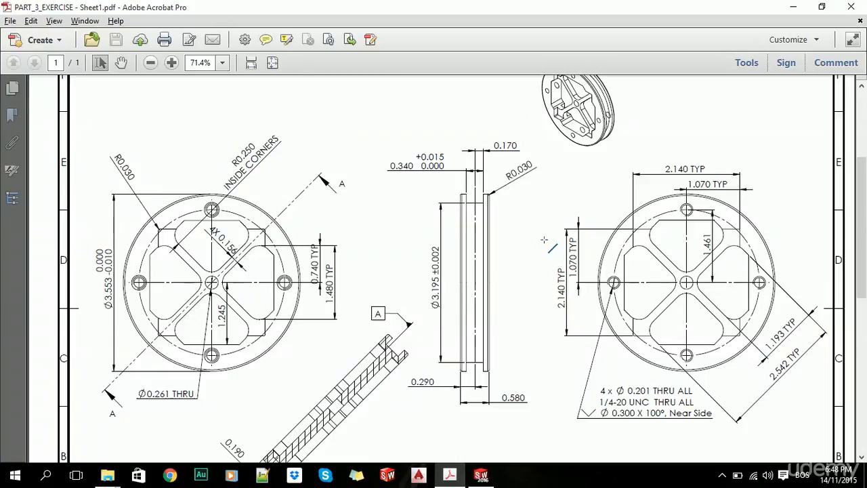
pyautogui.hotkey('alt', 'Tab')
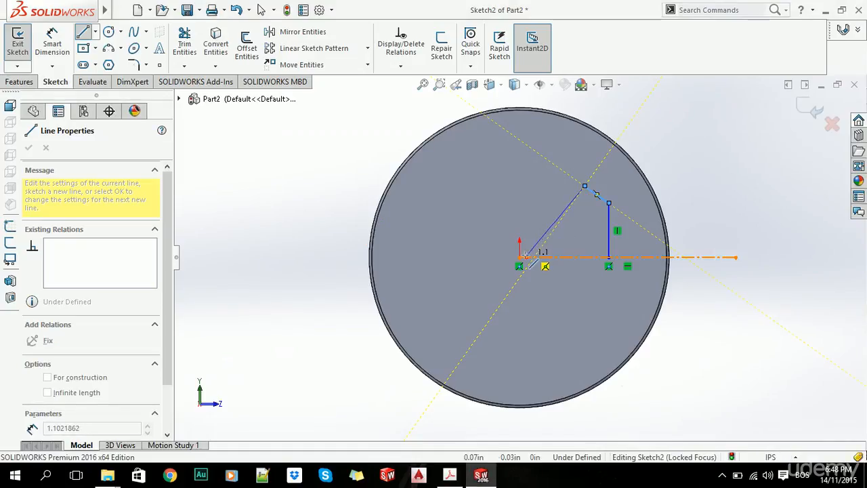
pyautogui.click(535, 258)
pyautogui.press('Escape')
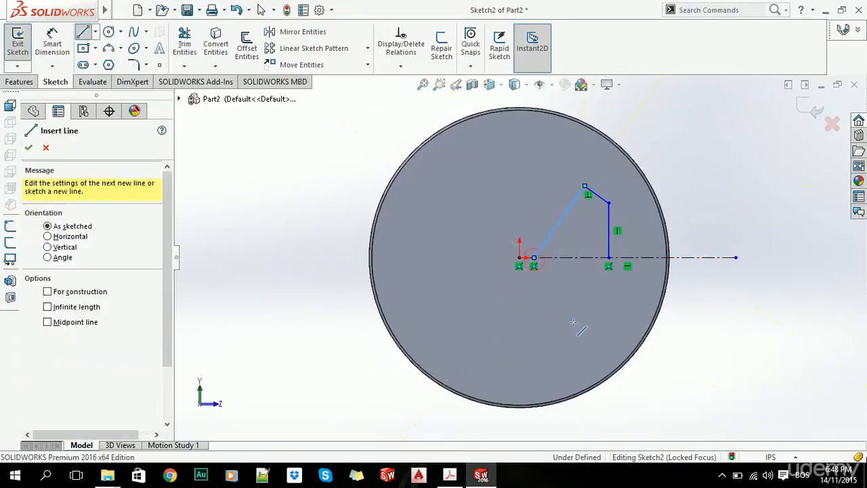
pyautogui.press('Escape')
pyautogui.hotkey('alt', 'Tab')
pyautogui.hotkey('alt', 'Tab')
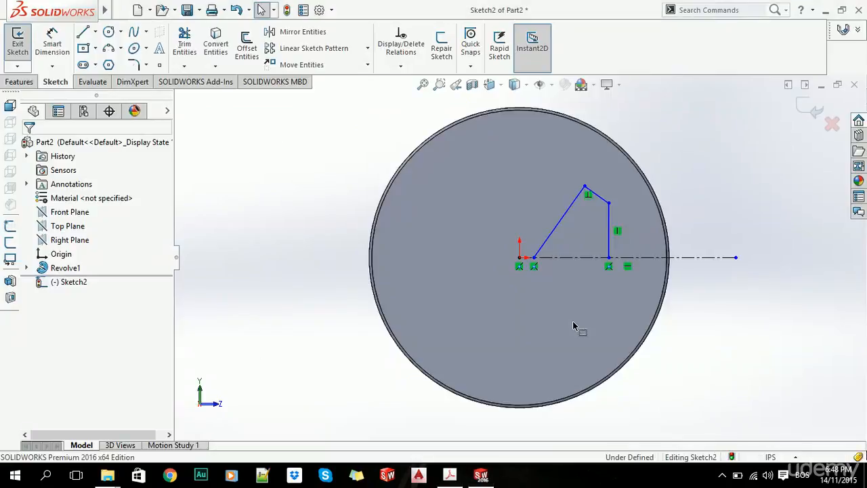
pyautogui.click(52, 39)
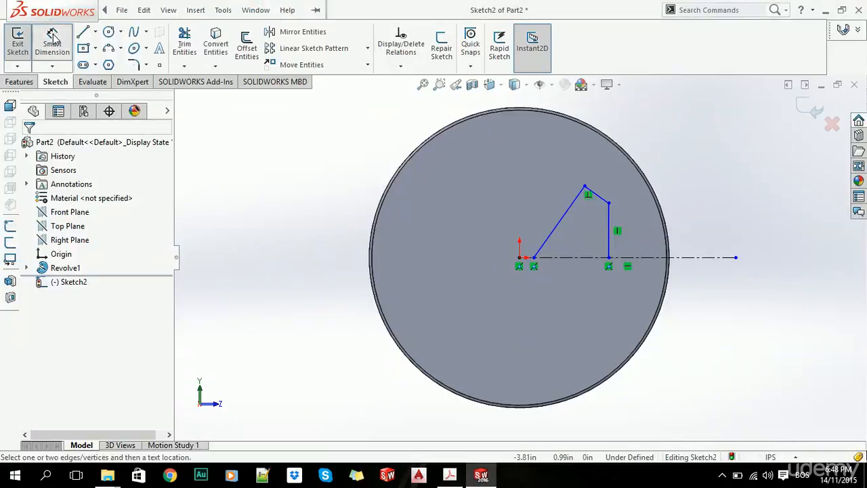
pyautogui.click(562, 228)
pyautogui.click(594, 257)
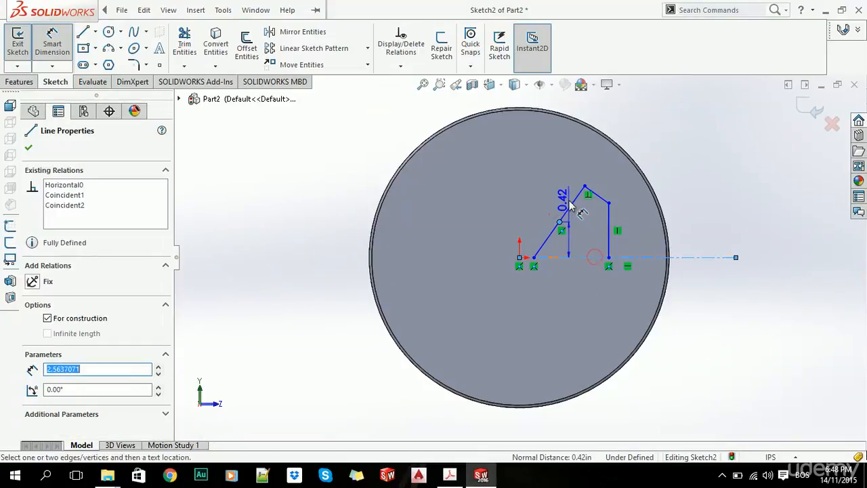
pyautogui.press('Escape')
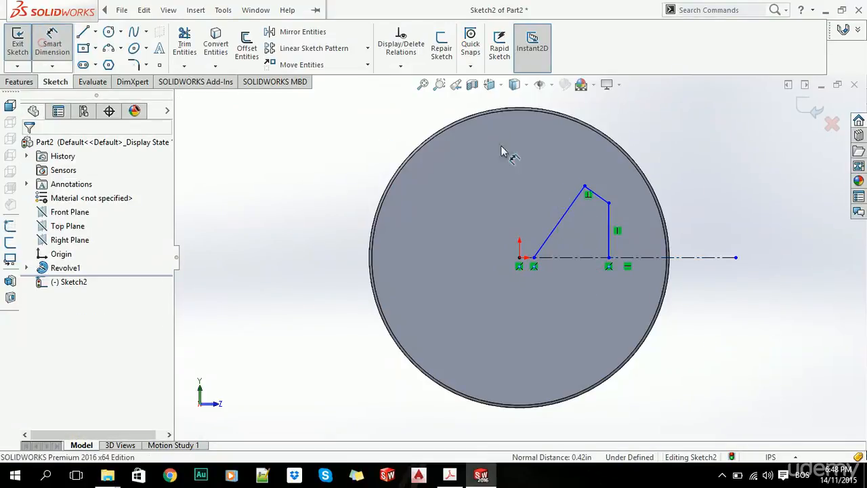
# - Dimension the angle between the long slanted line and the horizontal centerline as 45 degrees
pyautogui.click(569, 211)
pyautogui.click(587, 257)
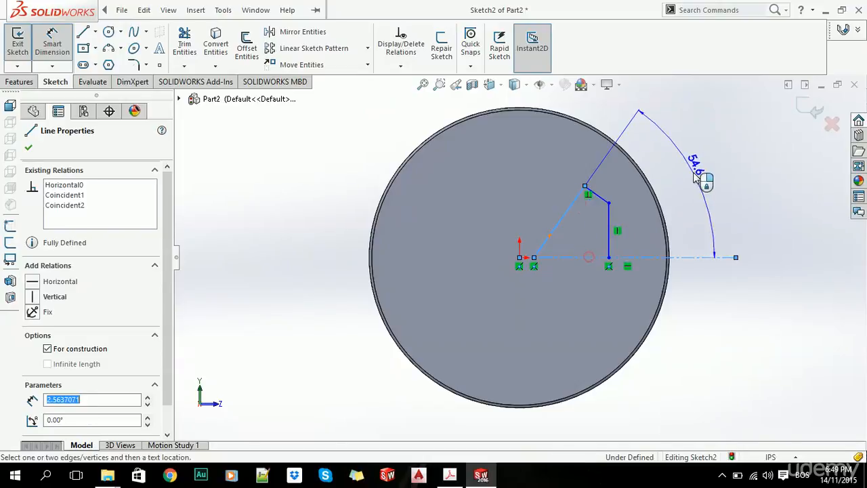
pyautogui.click(704, 174)
pyautogui.write('45')
pyautogui.press('Return')
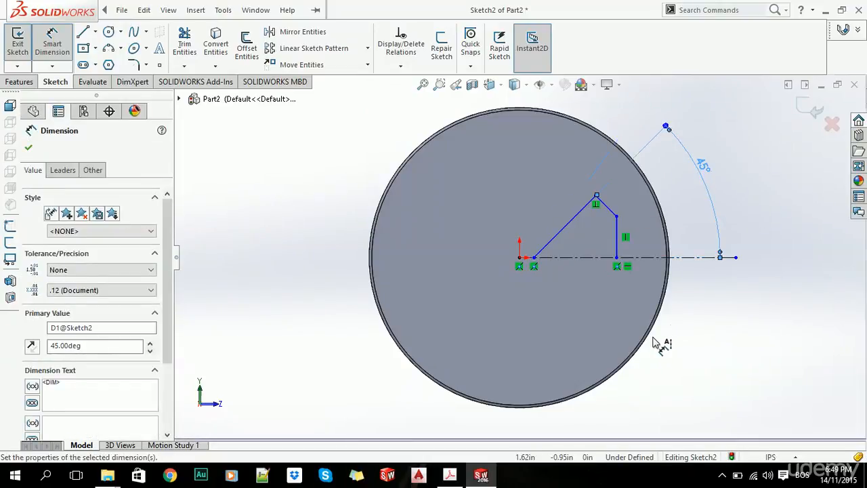
# - Check the PDF drawing and dimension the profile's vertical line 1.245 in from the origin
pyautogui.hotkey('alt', 'Tab')
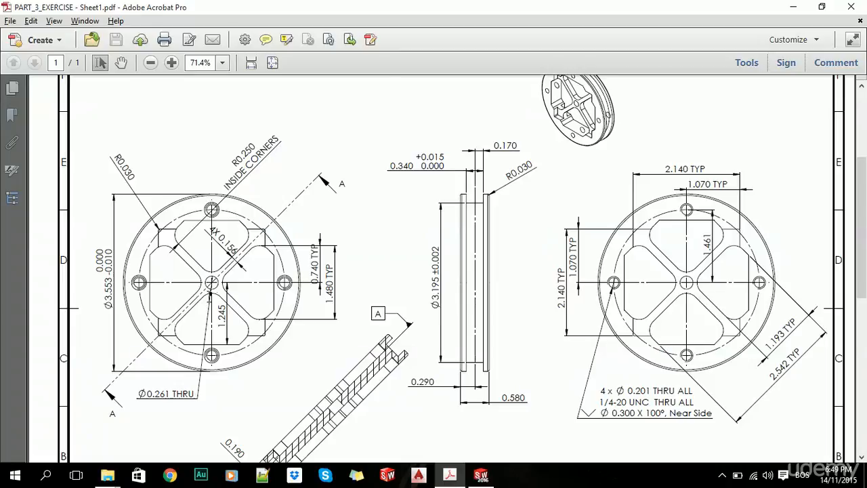
pyautogui.hotkey('alt', 'Tab')
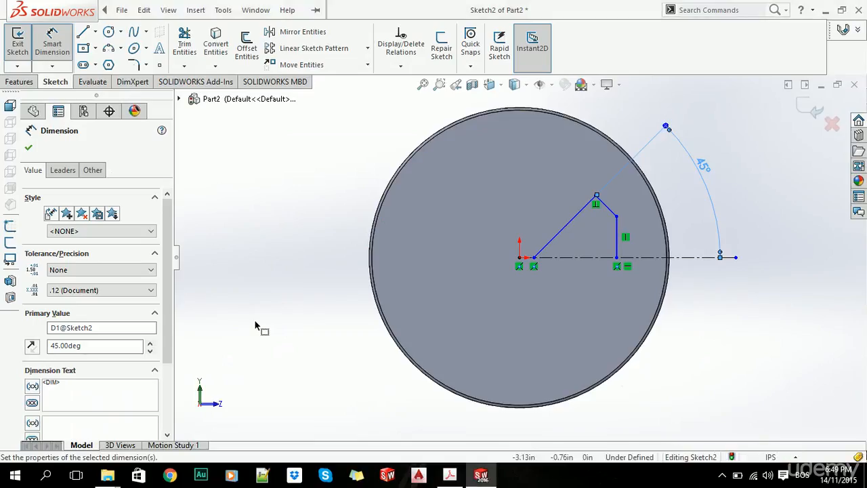
pyautogui.click(52, 40)
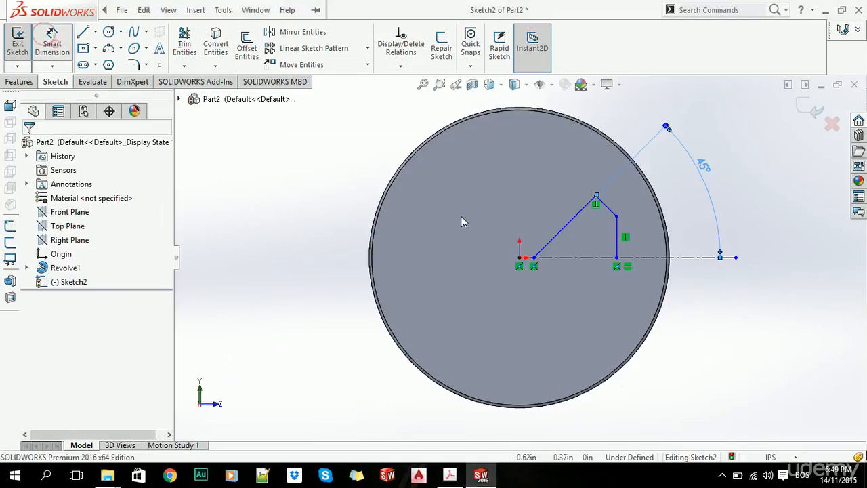
pyautogui.click(520, 257)
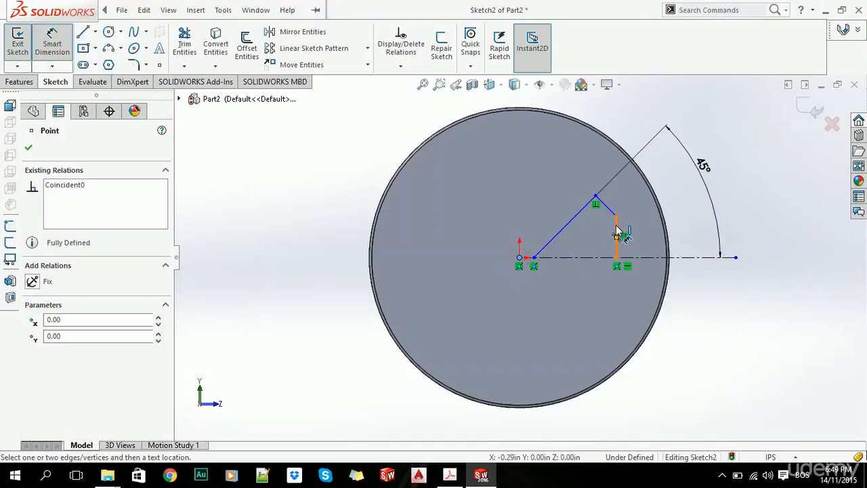
pyautogui.click(616, 234)
pyautogui.click(587, 313)
pyautogui.write('1.245')
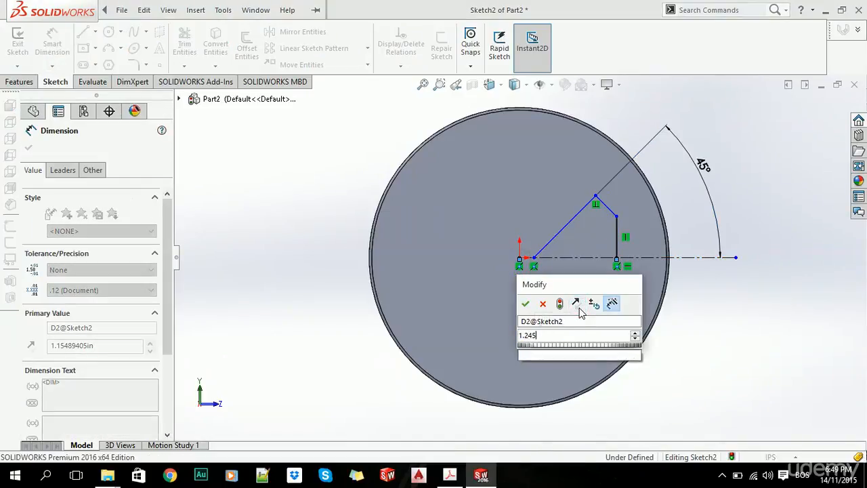
pyautogui.press('Return')
# - Round the upper corner between the long and short slanted lines with a 0.25 in sketch fillet
pyautogui.hotkey('alt', 'Tab')
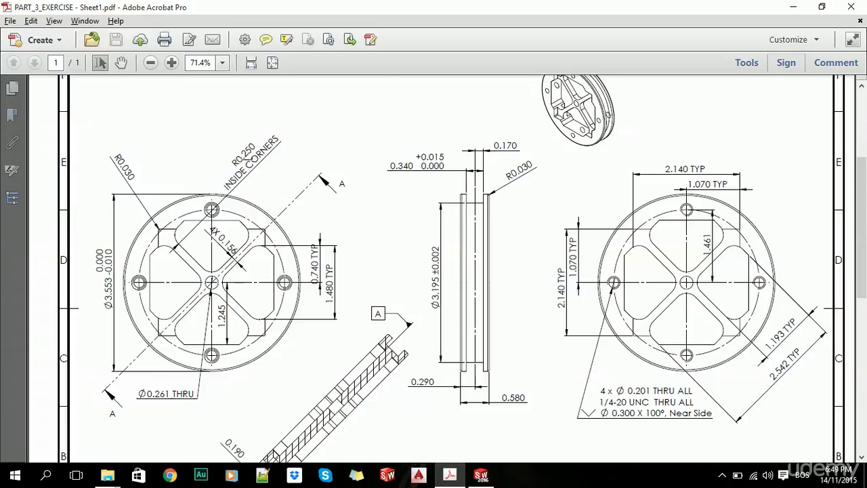
pyautogui.hotkey('alt', 'Tab')
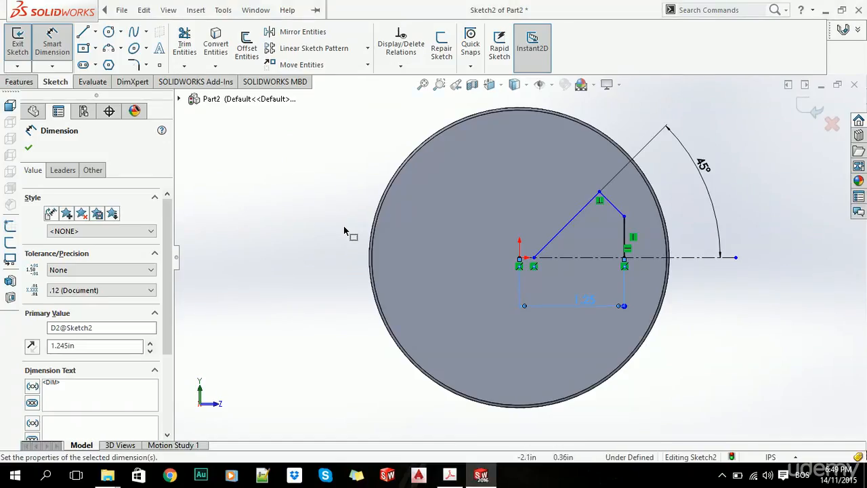
pyautogui.click(134, 64)
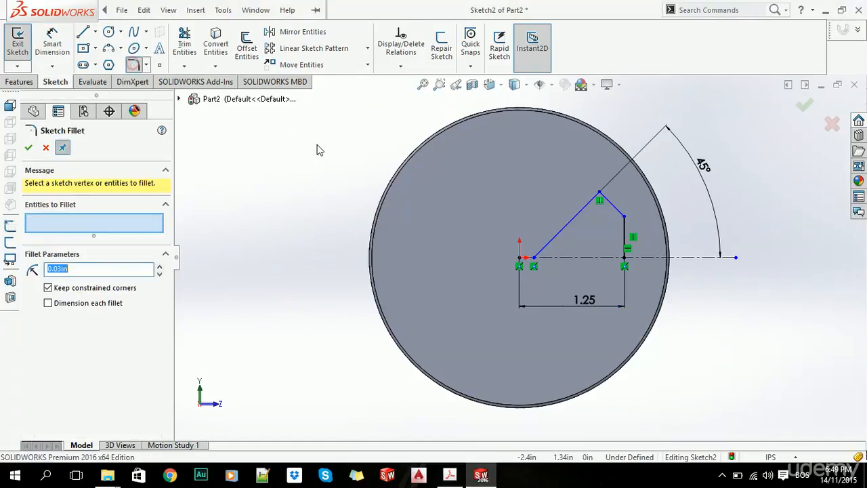
pyautogui.press('Tab')
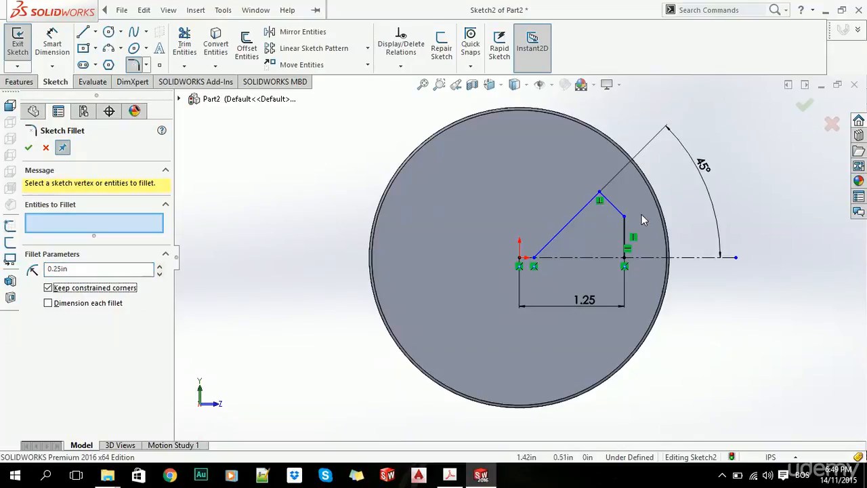
pyautogui.click(600, 196)
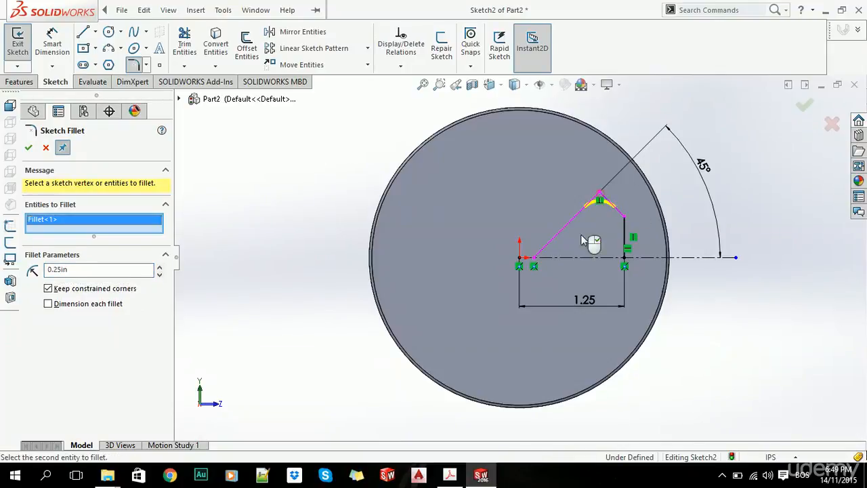
pyautogui.click(28, 147)
pyautogui.click(275, 302)
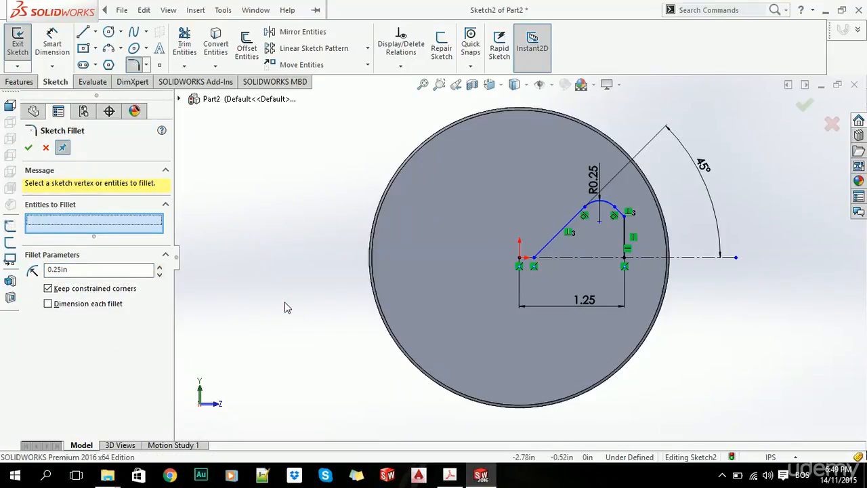
pyautogui.click(47, 148)
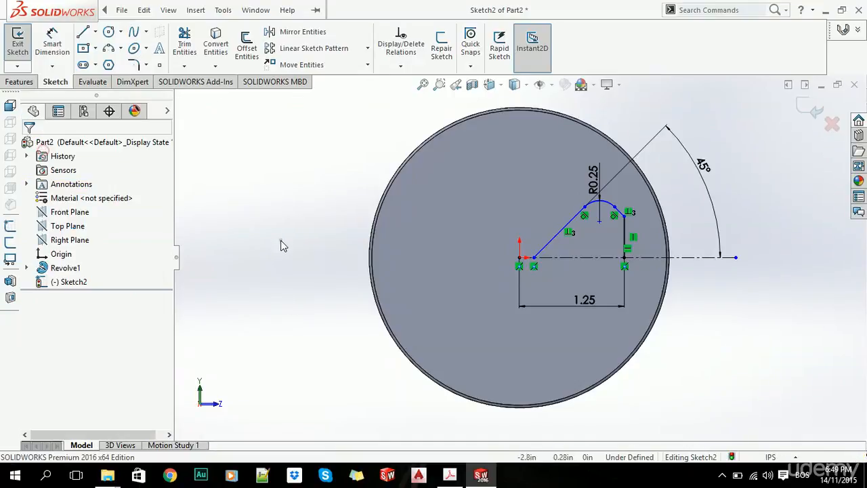
# - Mirror the three profile lines and the fillet arc about the horizontal centerline, keeping the originals
pyautogui.click(297, 32)
pyautogui.moveTo(682, 171); pyautogui.dragTo(554, 245)
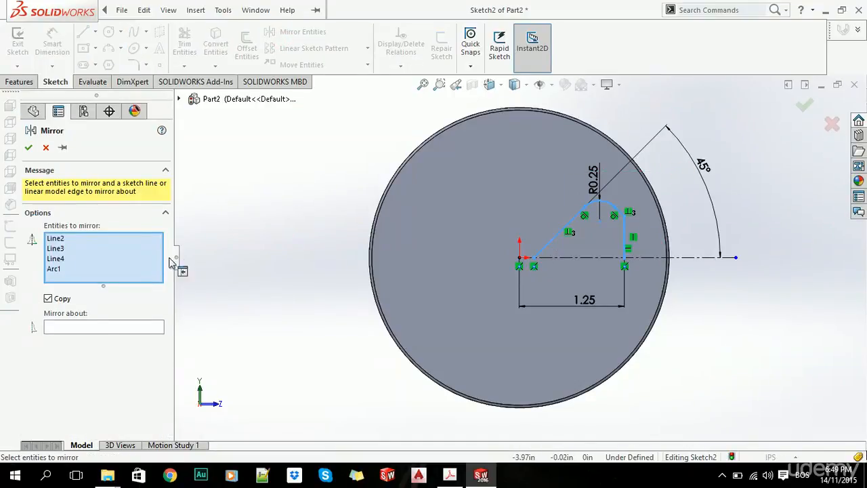
pyautogui.click(155, 328)
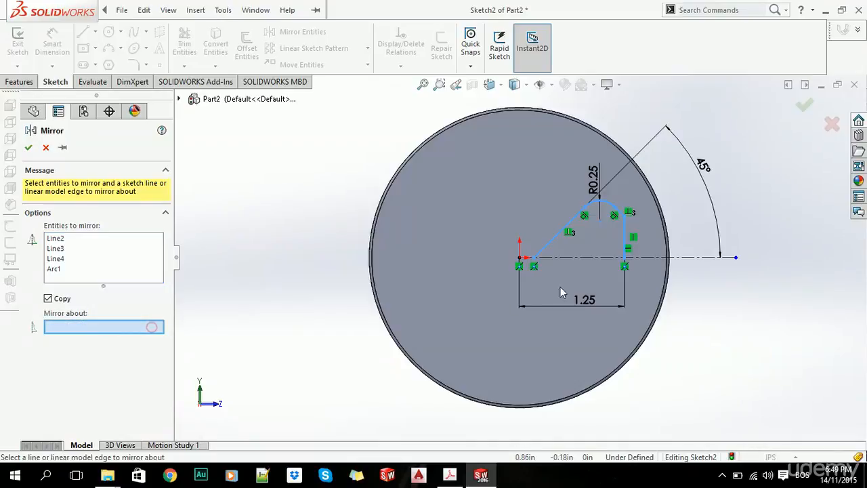
pyautogui.click(593, 257)
pyautogui.click(29, 146)
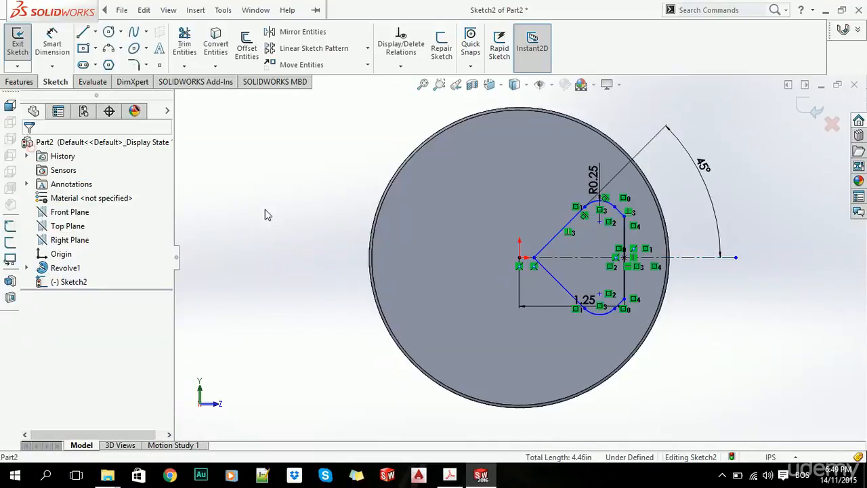
# - Check the PDF drawing and dimension the pocket profile's overall height across the upper and lower arcs as 1.48 in
pyautogui.hotkey('alt', 'Tab')
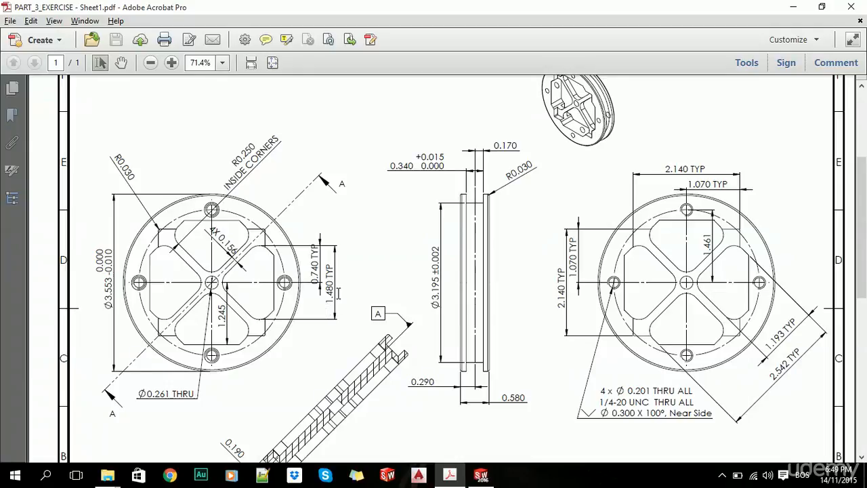
pyautogui.hotkey('alt', 'Tab')
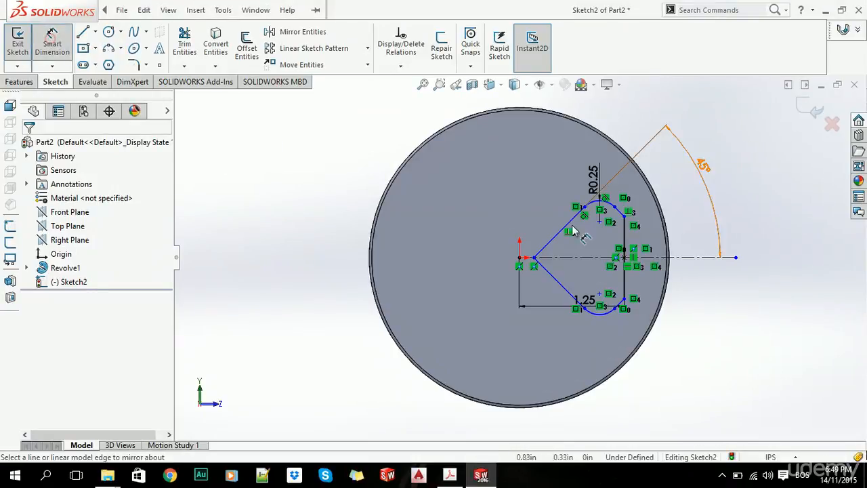
pyautogui.click(598, 193)
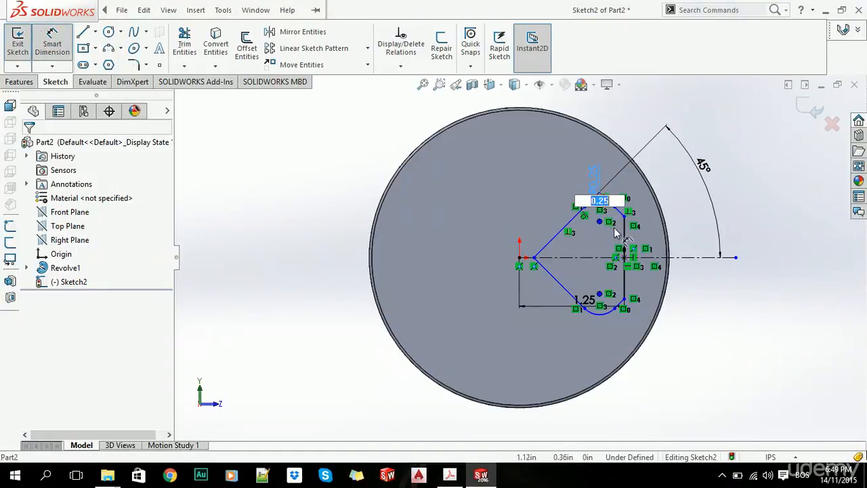
pyautogui.press('Return')
pyautogui.scroll(-3, 677, 224)
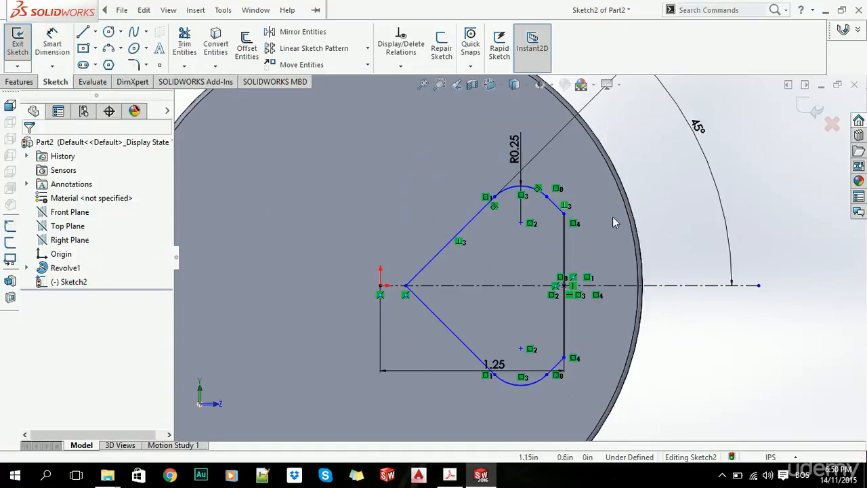
pyautogui.click(65, 43)
pyautogui.click(523, 193)
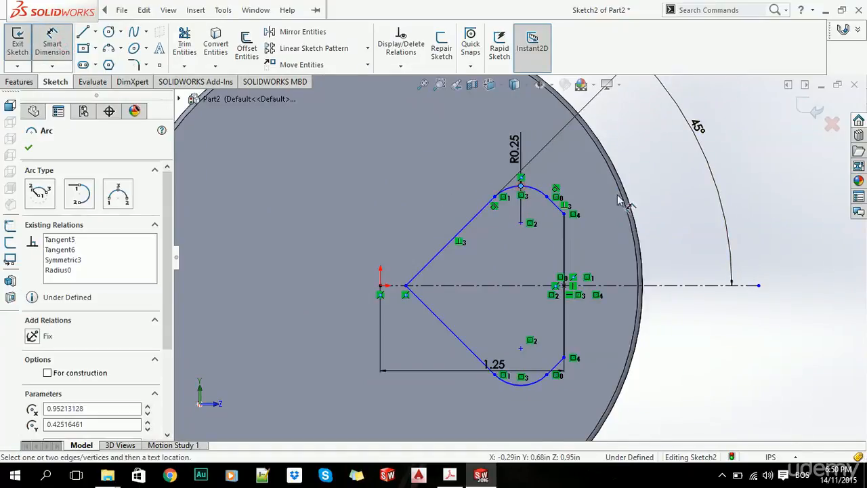
pyautogui.click(520, 387)
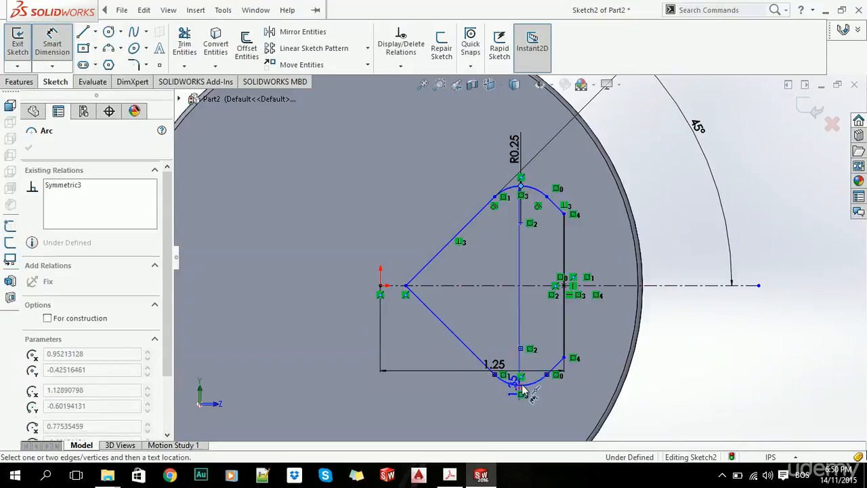
pyautogui.click(686, 269)
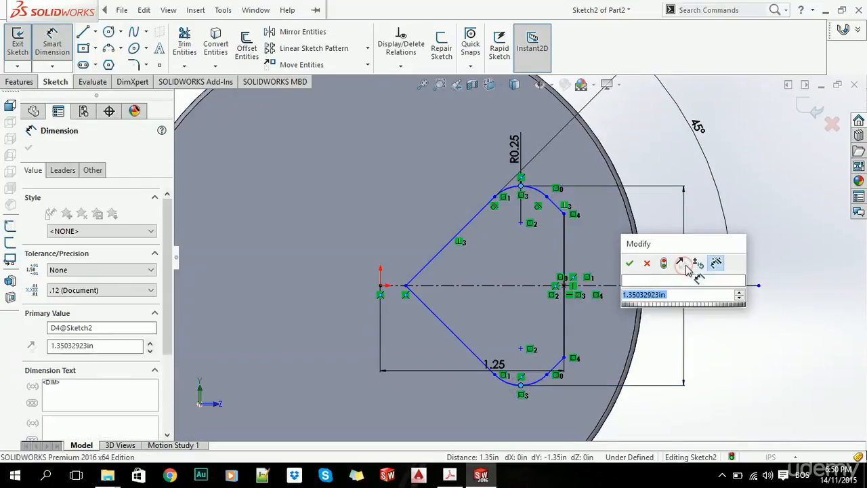
pyautogui.write('1.48')
pyautogui.press('Return')
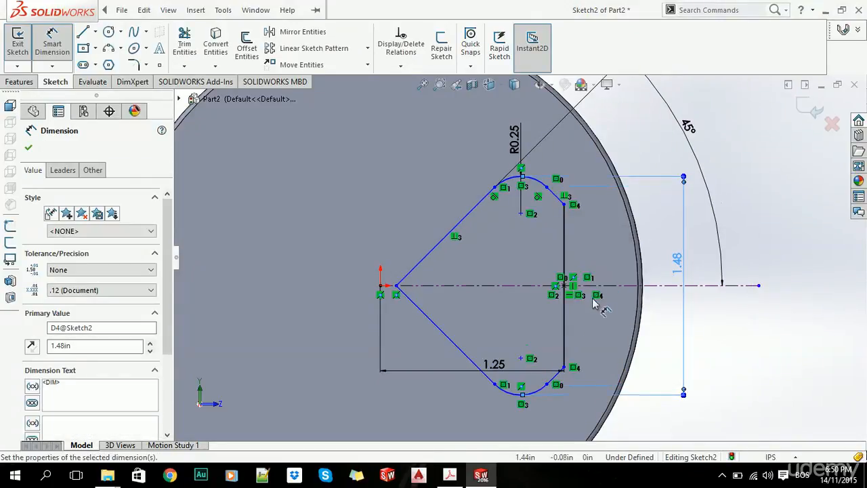
# - Check the PDF drawing and round the profile's pointed corner nearest the origin with a 0.25 in sketch fillet
pyautogui.hotkey('alt', 'Tab')
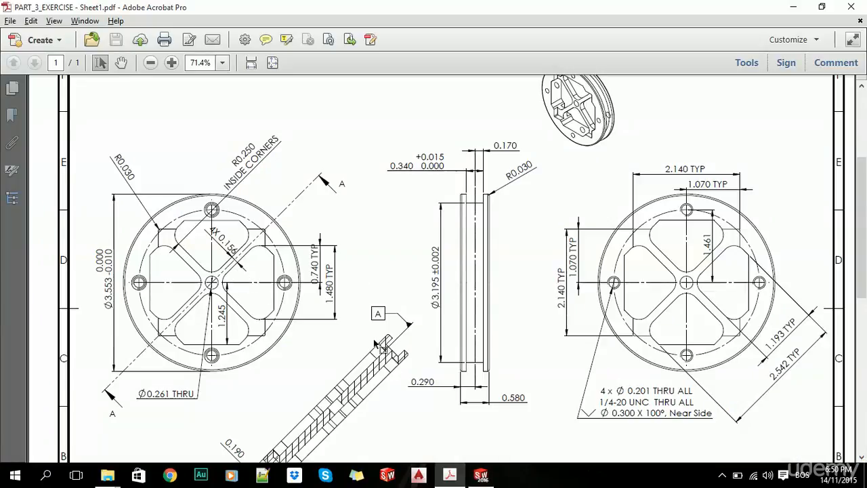
pyautogui.hotkey('alt', 'Tab')
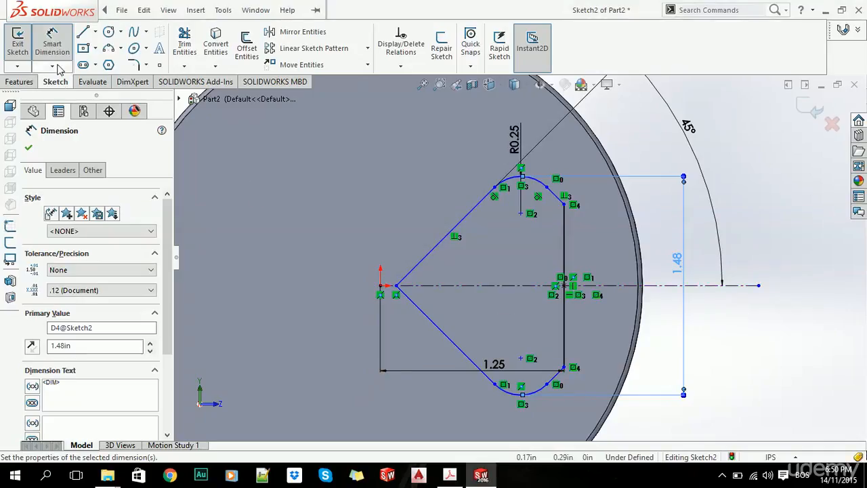
pyautogui.click(133, 64)
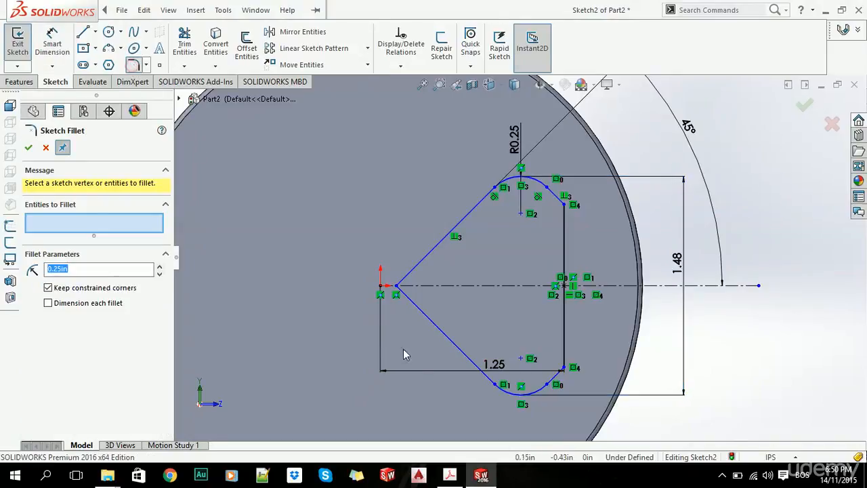
pyautogui.click(396, 285)
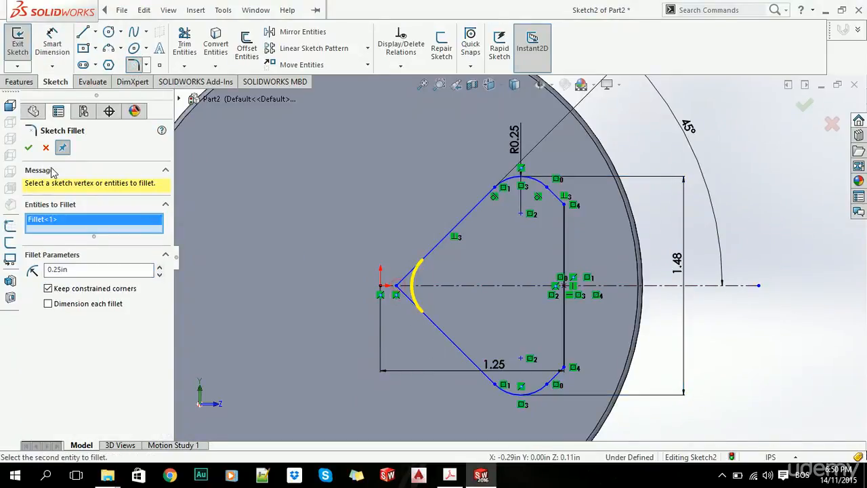
pyautogui.click(28, 148)
pyautogui.scroll(3, 495, 255)
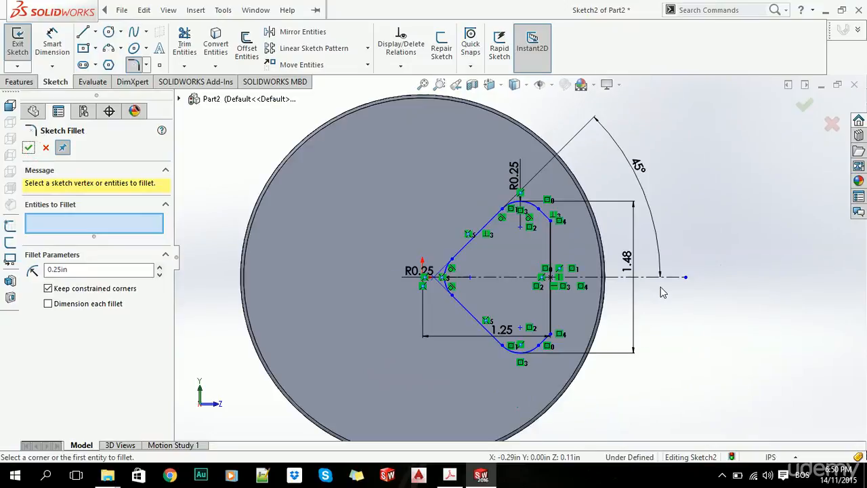
# - Check the PDF drawing and sketch a construction line from the origin up beyond the disc's edge, about 2.21 in long at about 48 degrees
pyautogui.hotkey('alt', 'Tab')
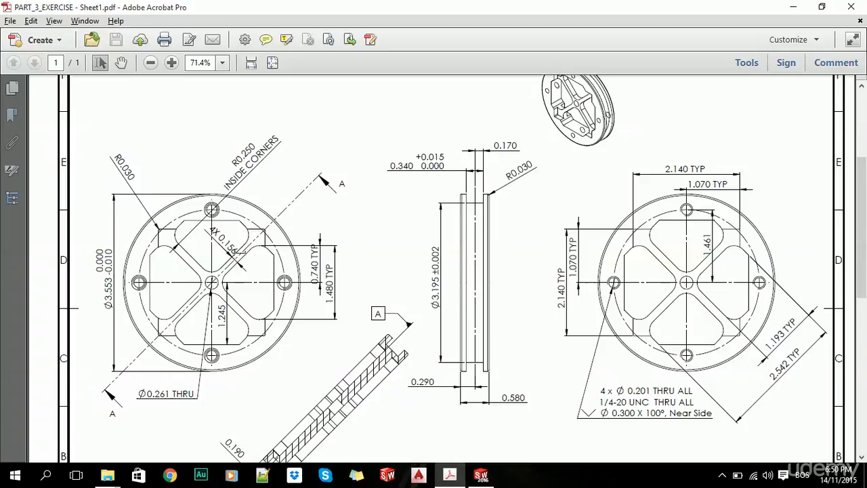
pyautogui.hotkey('alt', 'Tab')
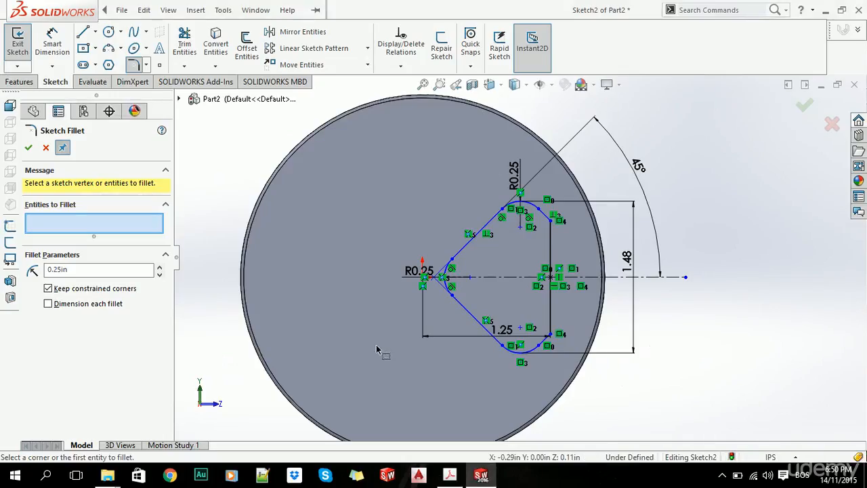
pyautogui.press('Escape')
pyautogui.click(94, 31)
pyautogui.click(116, 59)
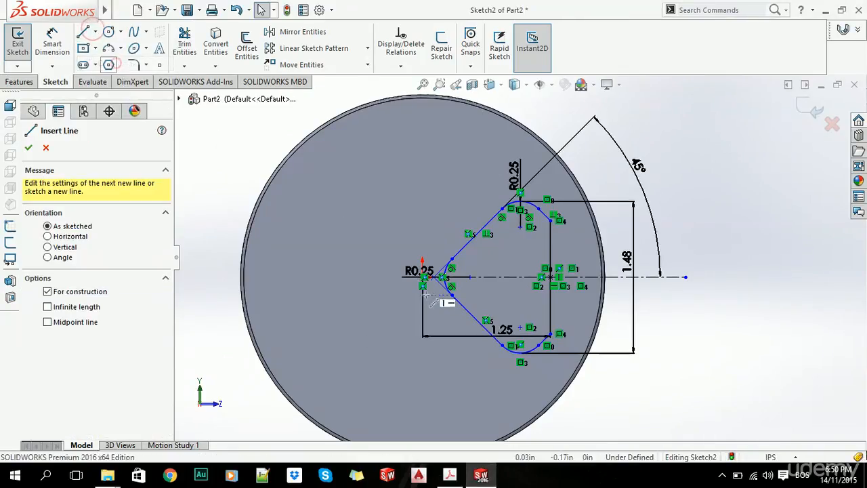
pyautogui.click(423, 277)
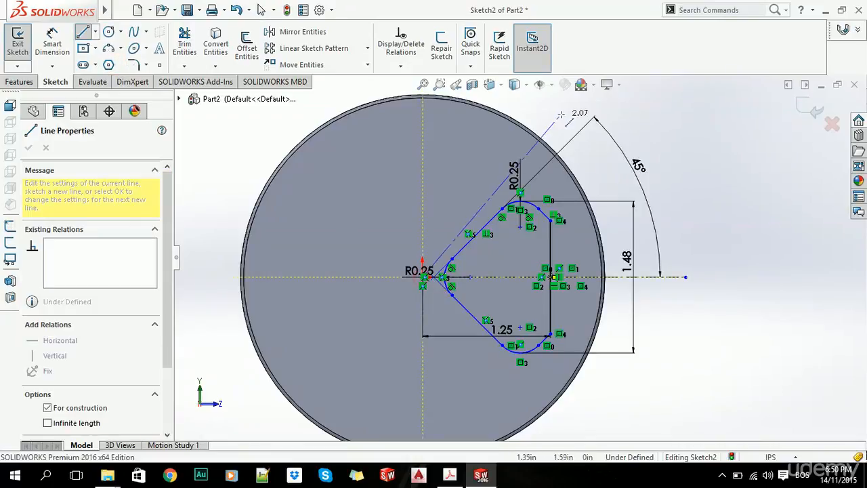
pyautogui.click(574, 108)
pyautogui.press('Escape')
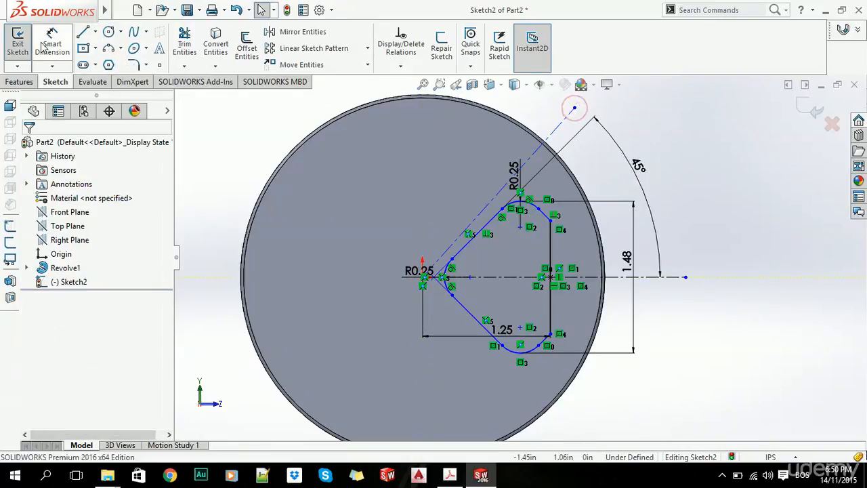
# - Make the new construction line parallel to the profile's upper long slanted line
pyautogui.click(532, 157)
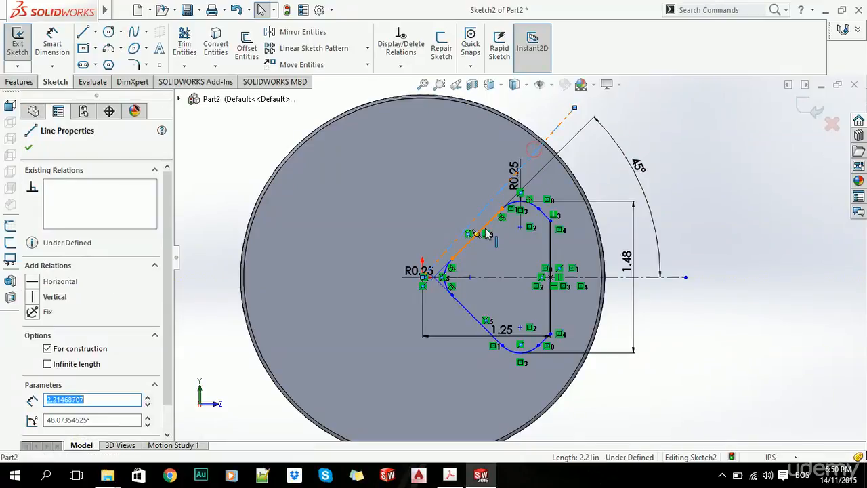
pyautogui.keyDown('ctrl'); pyautogui.click(491, 226); pyautogui.keyUp('ctrl')
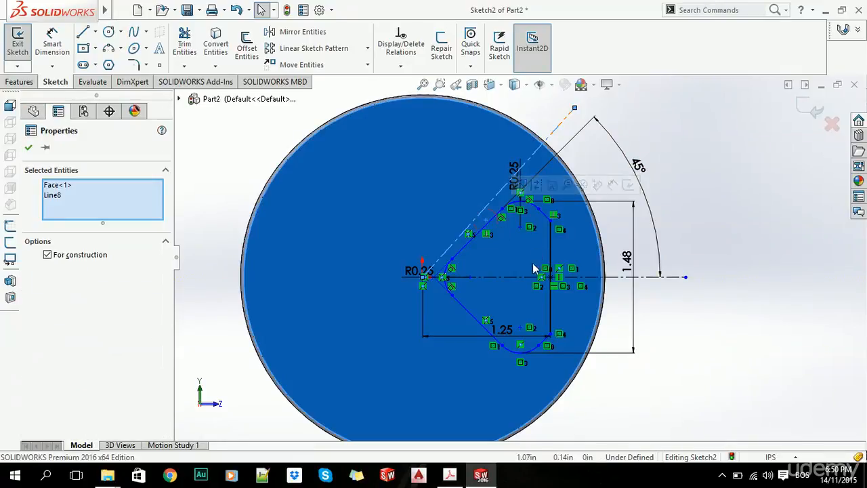
pyautogui.press('Escape')
pyautogui.scroll(-3, 489, 218)
pyautogui.click(486, 216)
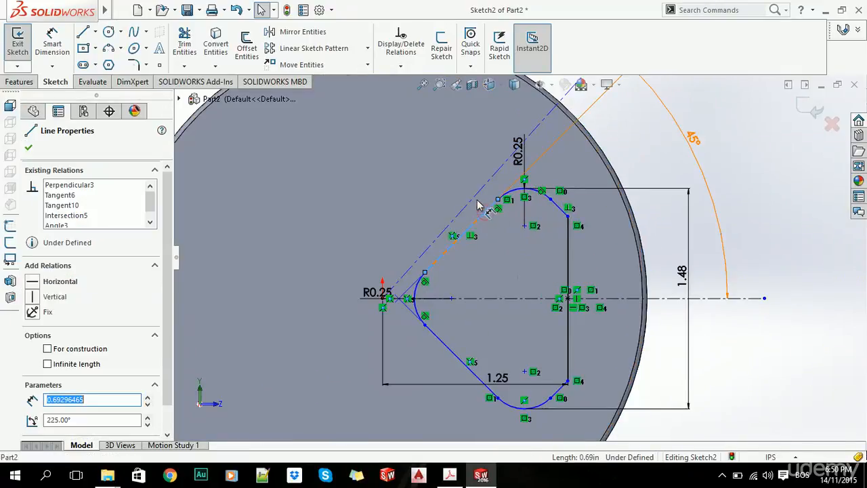
pyautogui.keyDown('ctrl'); pyautogui.click(473, 199); pyautogui.keyUp('ctrl')
pyautogui.click(41, 413)
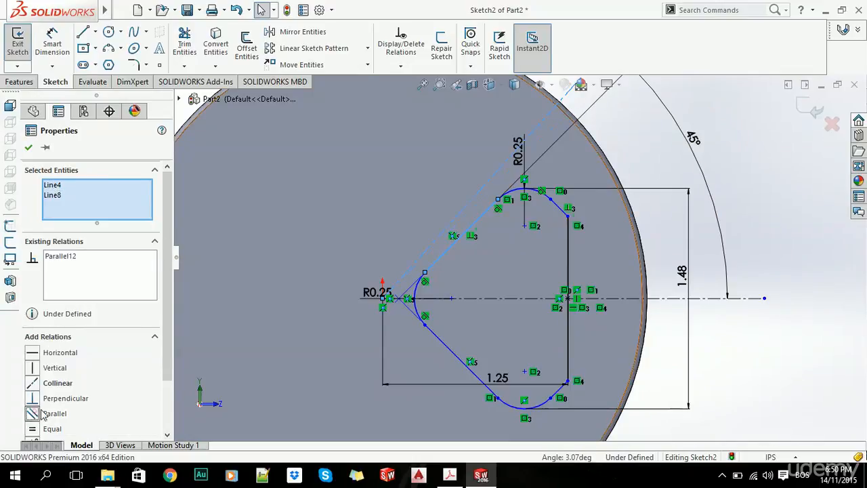
pyautogui.click(774, 341)
# - Check the PDF drawing and dimension the upper slanted line to the slanted construction line as a doubled distance of 0.156 in
pyautogui.hotkey('alt', 'Tab')
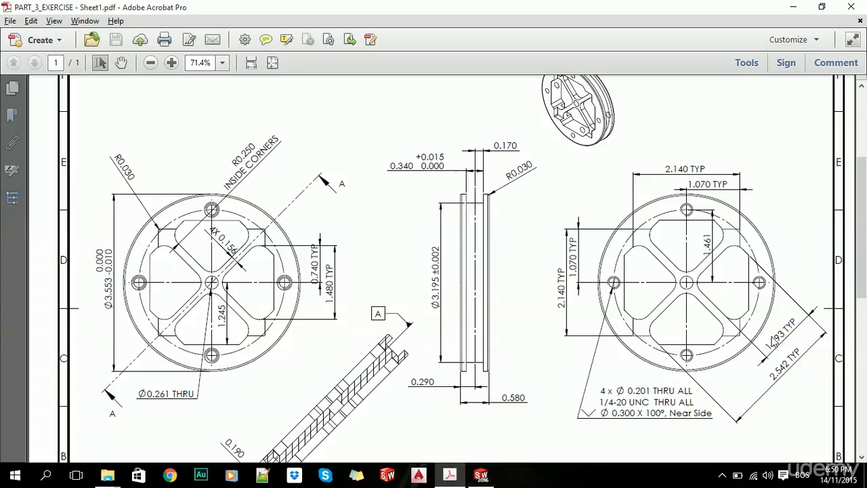
pyautogui.hotkey('alt', 'Tab')
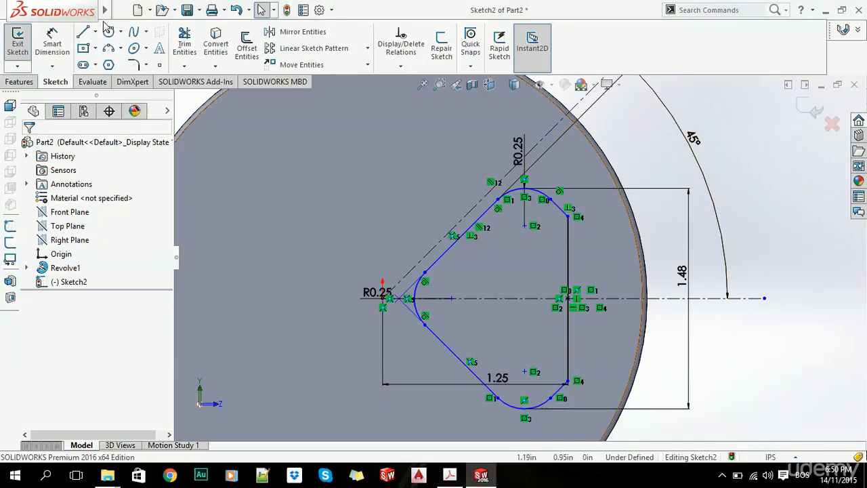
pyautogui.click(52, 44)
pyautogui.click(483, 213)
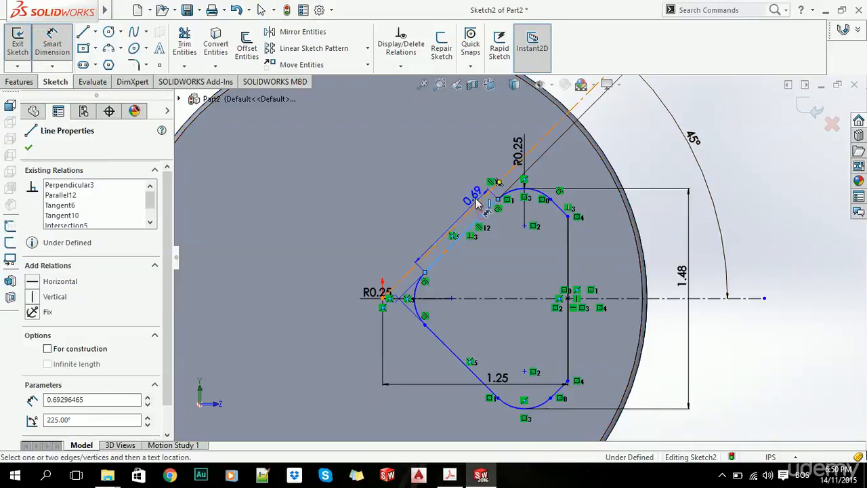
pyautogui.click(453, 179)
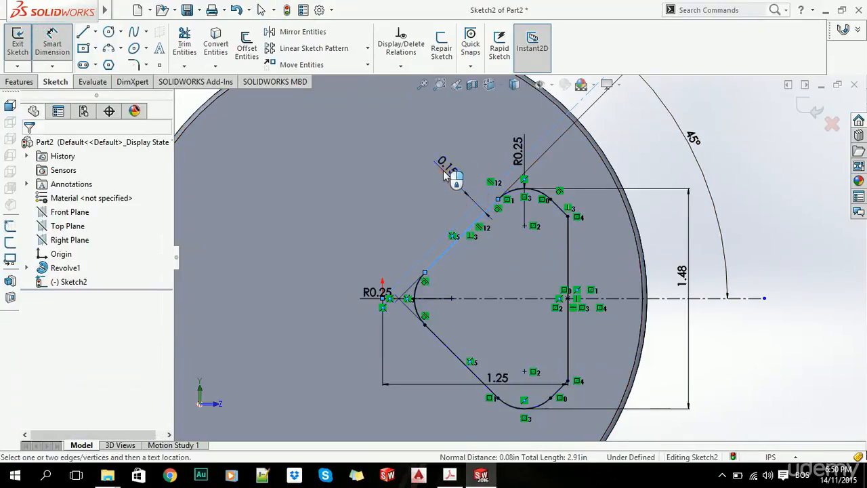
pyautogui.write('0.156')
pyautogui.press('Return')
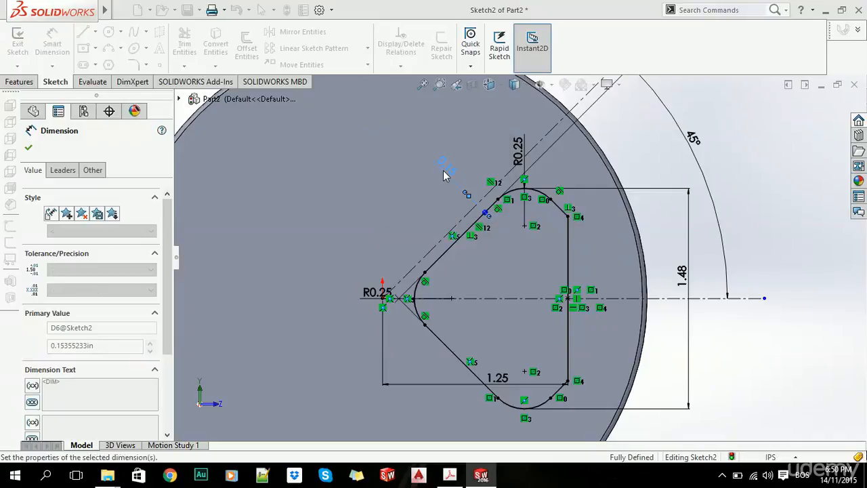
pyautogui.press('Escape')
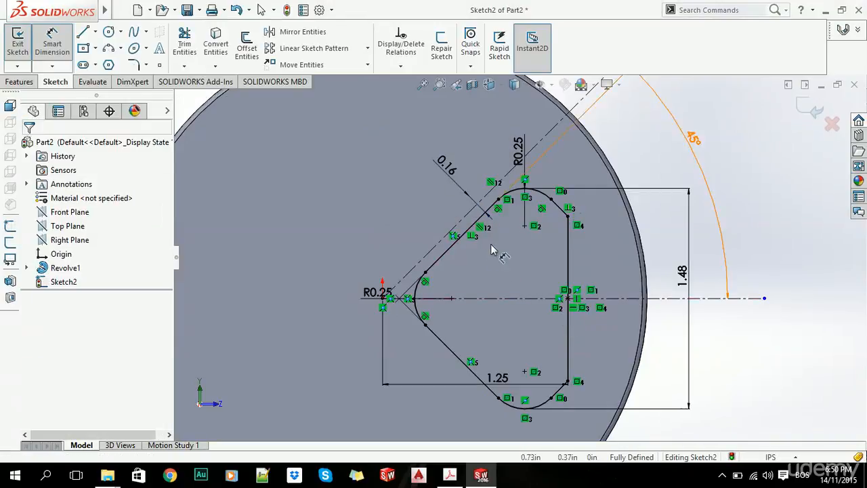
# - Cut the pocket profile through the whole wheel with an Extruded Cut set to Through All
pyautogui.scroll(3, 532, 291)
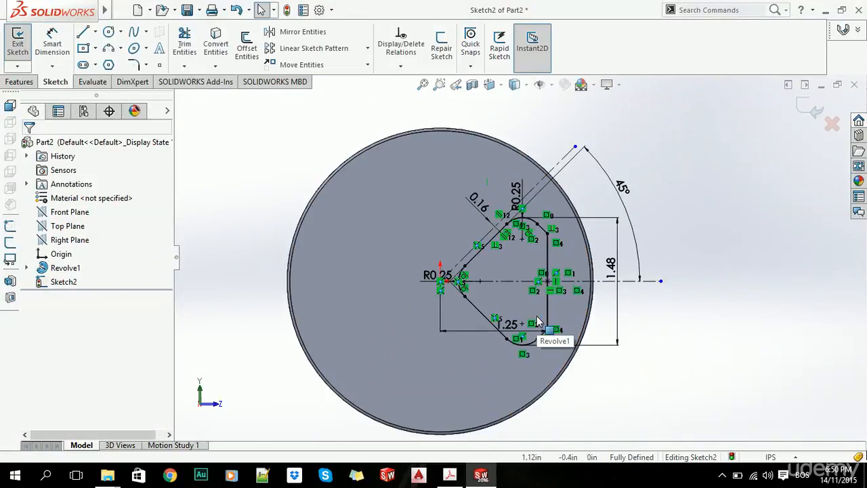
pyautogui.click(27, 81)
pyautogui.click(193, 44)
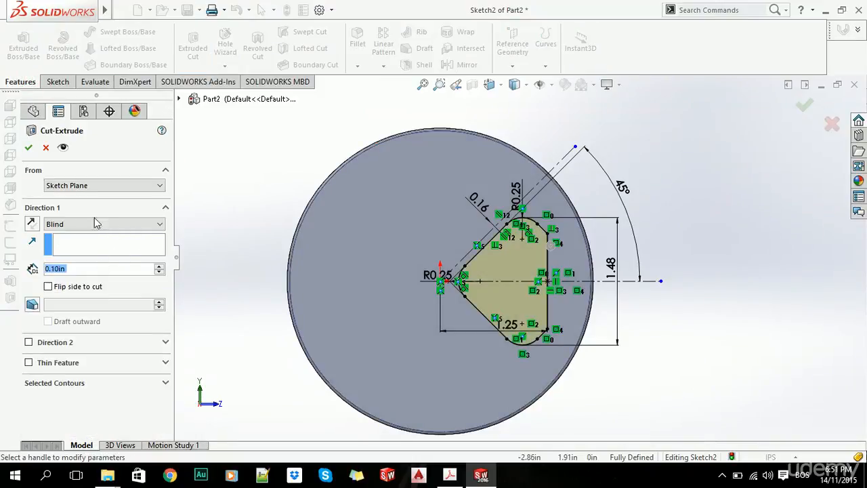
pyautogui.click(95, 224)
pyautogui.click(86, 242)
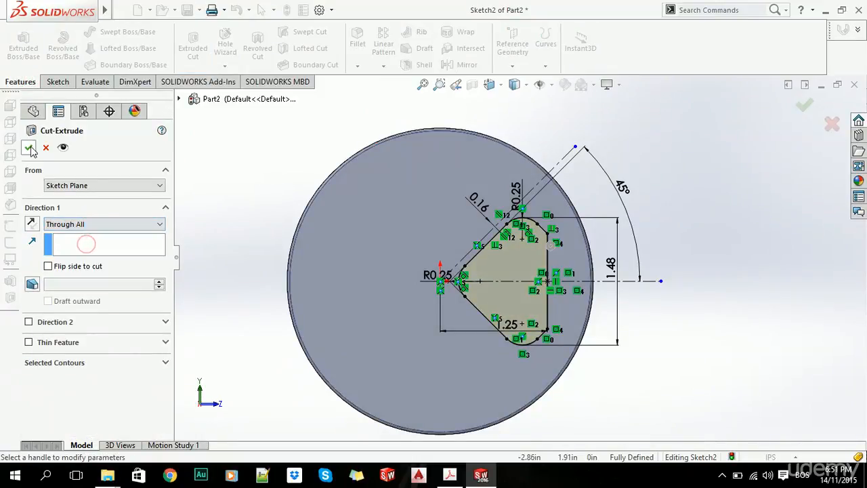
pyautogui.click(29, 148)
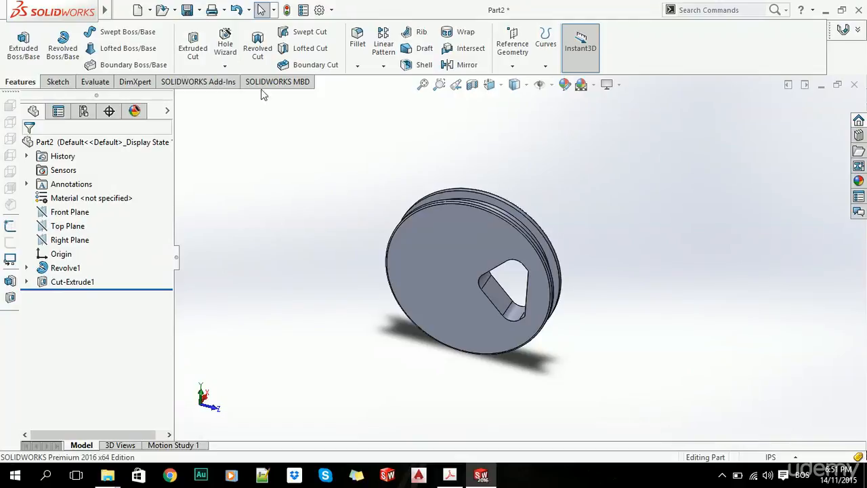
# - Create a reference axis through the wheel's center from the cylindrical face at the bottom of the groove
pyautogui.click(512, 45)
pyautogui.click(522, 99)
pyautogui.scroll(-5, 496, 229)
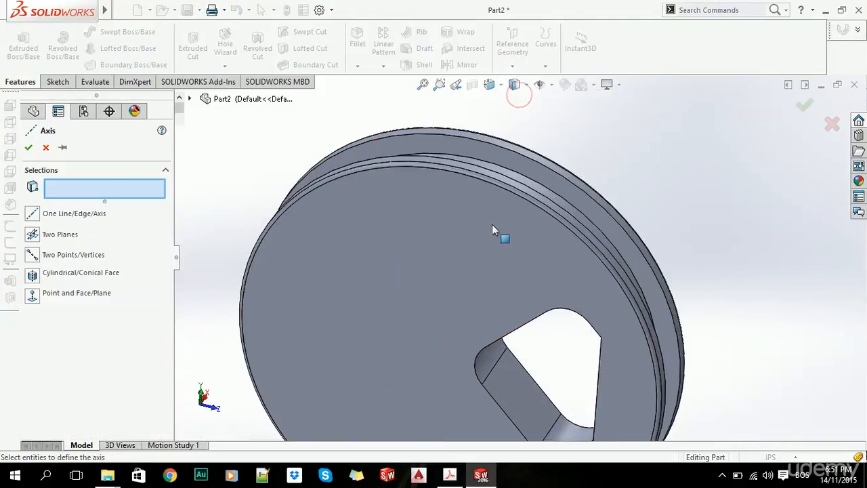
pyautogui.moveTo(491, 229); pyautogui.dragTo(513, 176, button='middle')
pyautogui.click(513, 176)
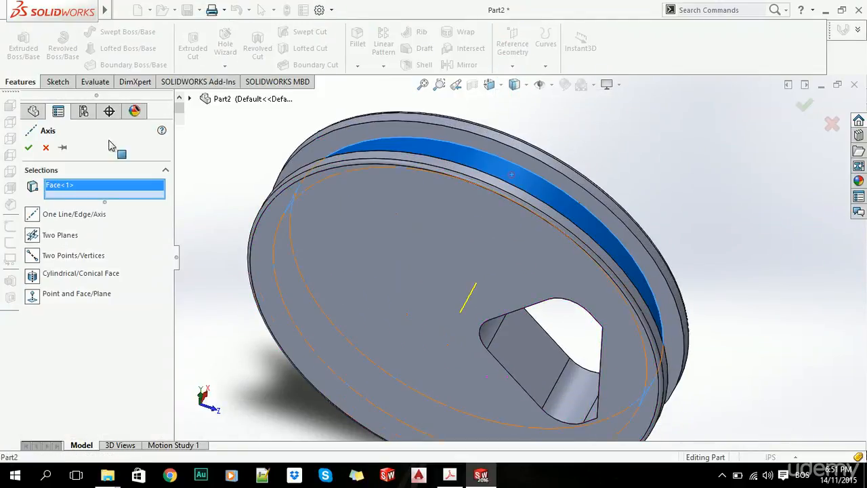
pyautogui.click(27, 146)
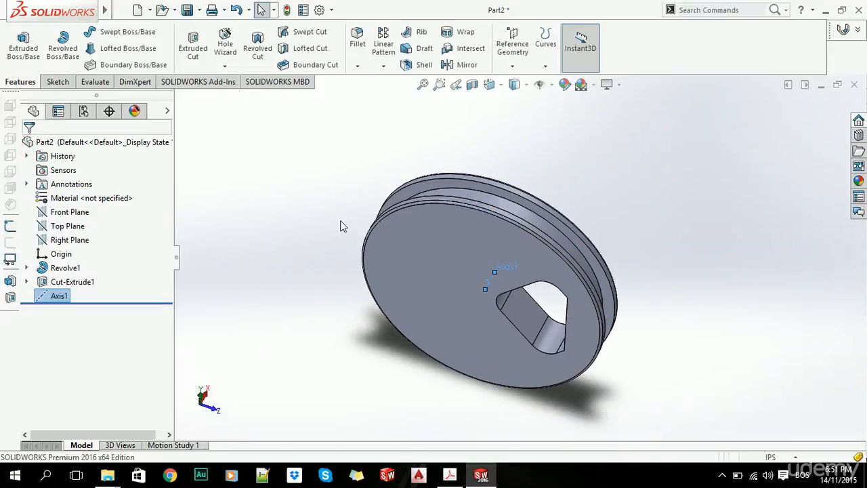
# - Circular-pattern the pocket cut around the central axis with 4 equally spaced instances over 360 degrees
pyautogui.click(383, 68)
pyautogui.click(395, 96)
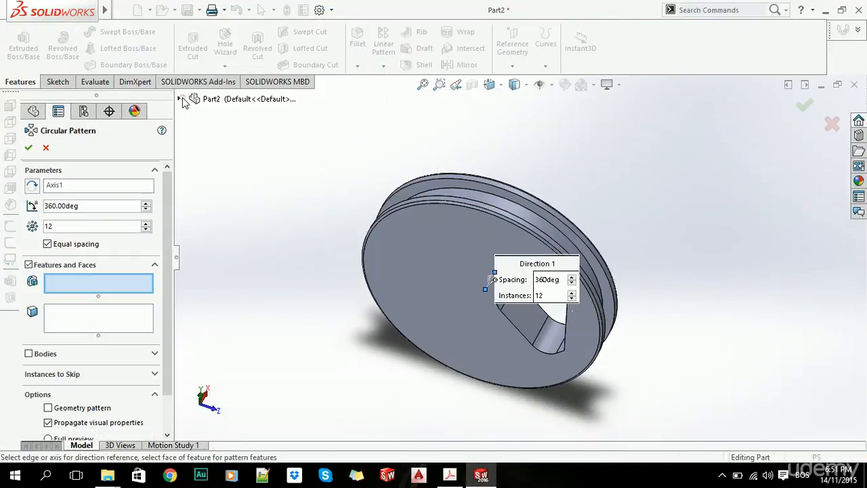
pyautogui.click(180, 99)
pyautogui.click(223, 240)
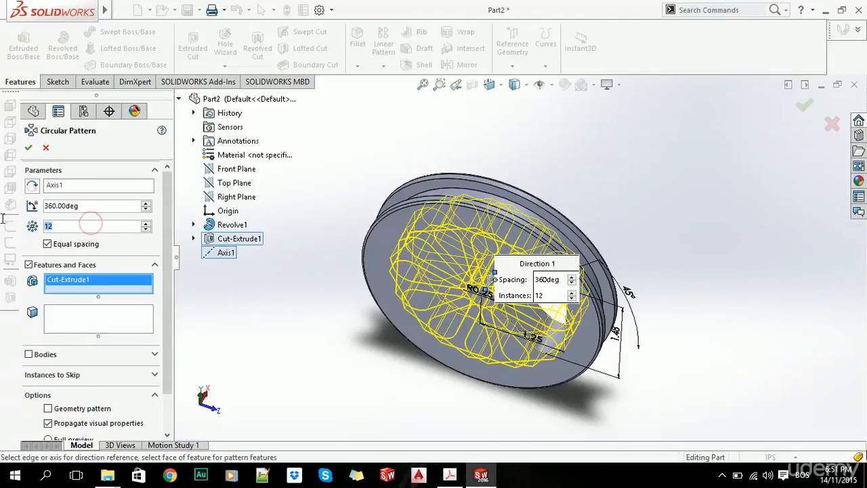
pyautogui.write('4')
pyautogui.click(30, 148)
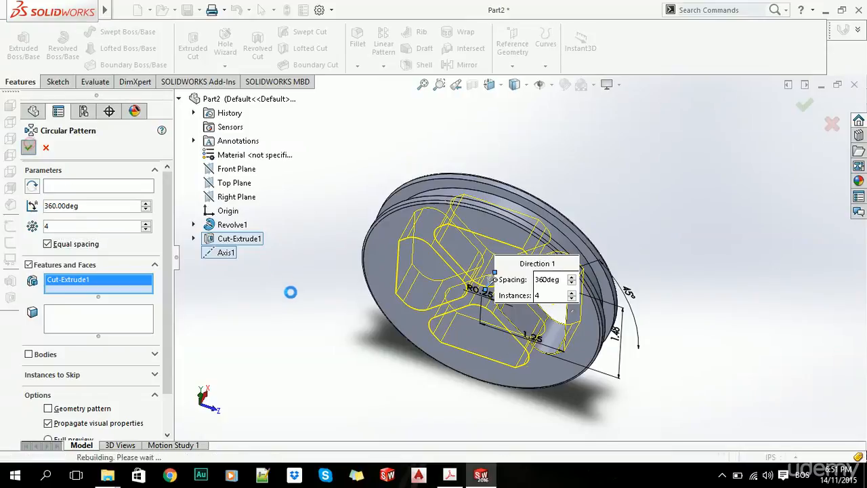
pyautogui.scroll(1, 446, 296)
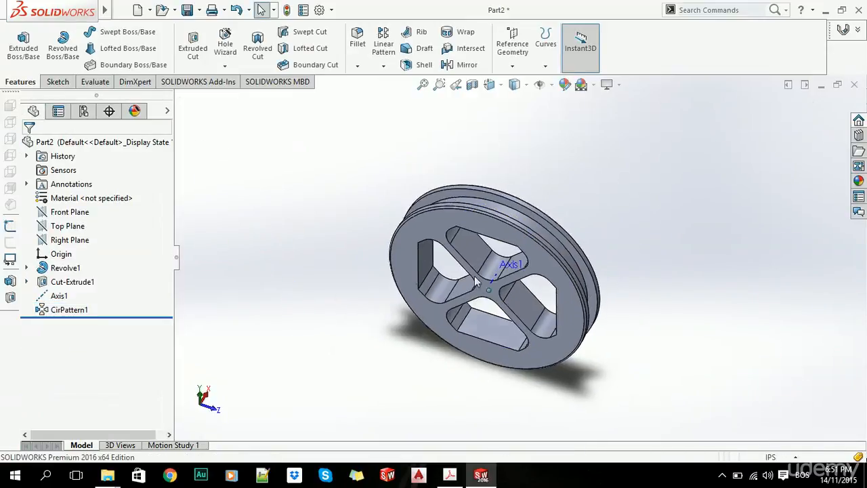
pyautogui.moveTo(476, 286); pyautogui.dragTo(476, 202, button='middle')
# - Check the PDF drawing, then sketch a circle about 0.33 in in diameter centered on the origin of the wheel's front face
pyautogui.hotkey('alt', 'Tab')
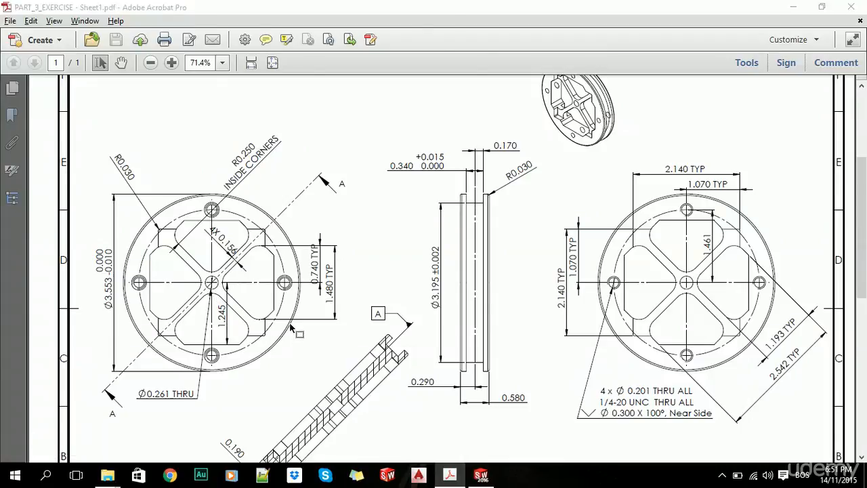
pyautogui.hotkey('alt', 'Tab')
pyautogui.click(57, 81)
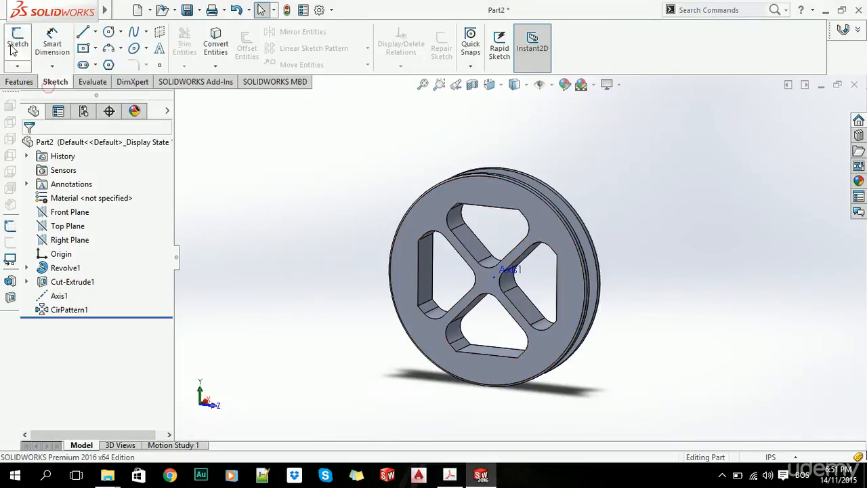
pyautogui.click(17, 39)
pyautogui.click(493, 288)
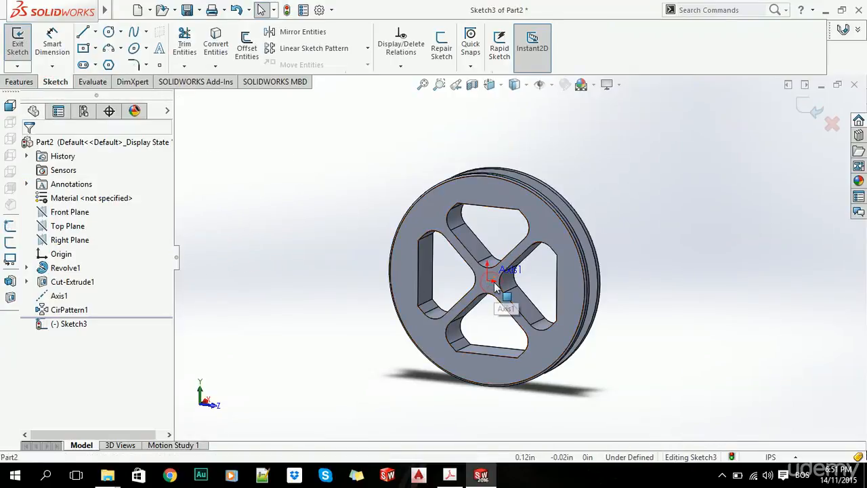
pyautogui.press('s')
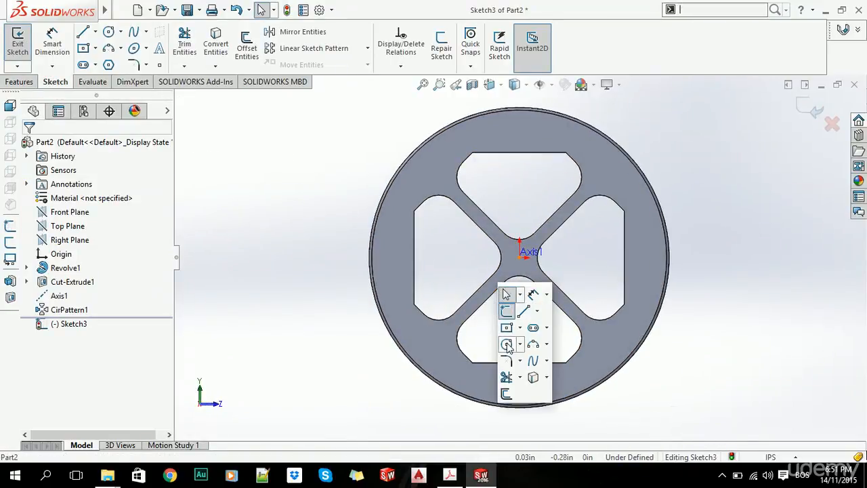
pyautogui.click(506, 344)
pyautogui.click(519, 251)
pyautogui.click(534, 252)
pyautogui.scroll(2, 545, 260)
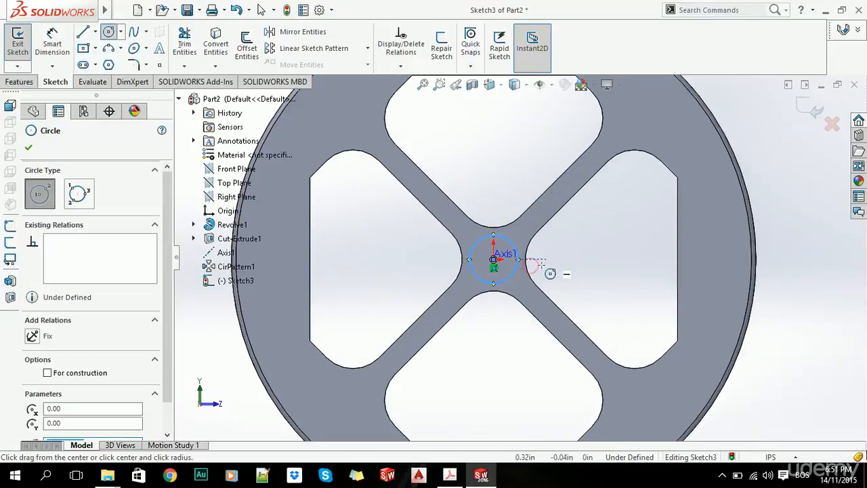
# - Dimension the center circle's diameter as 0.261 in
pyautogui.press('s')
pyautogui.click(573, 298)
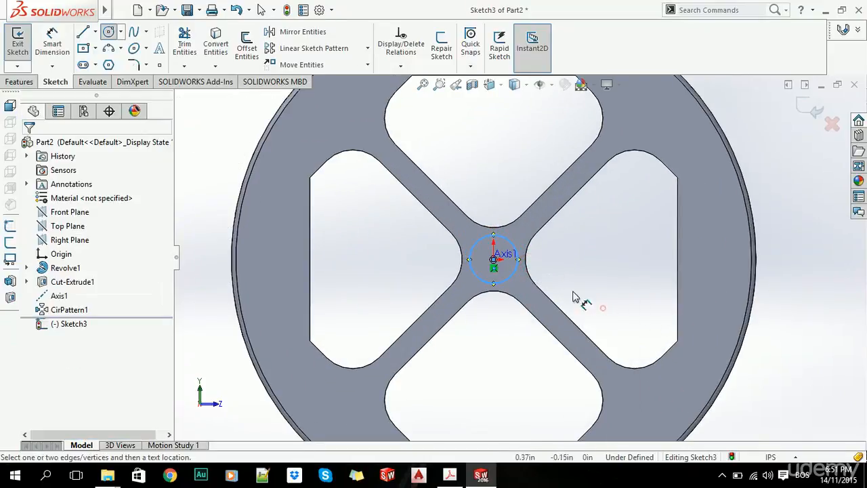
pyautogui.click(519, 261)
pyautogui.click(594, 228)
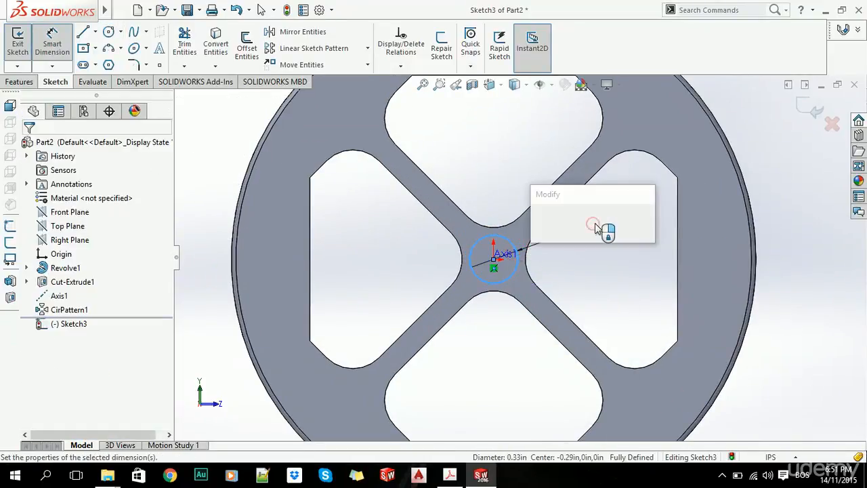
pyautogui.write('0.261')
pyautogui.press('Return')
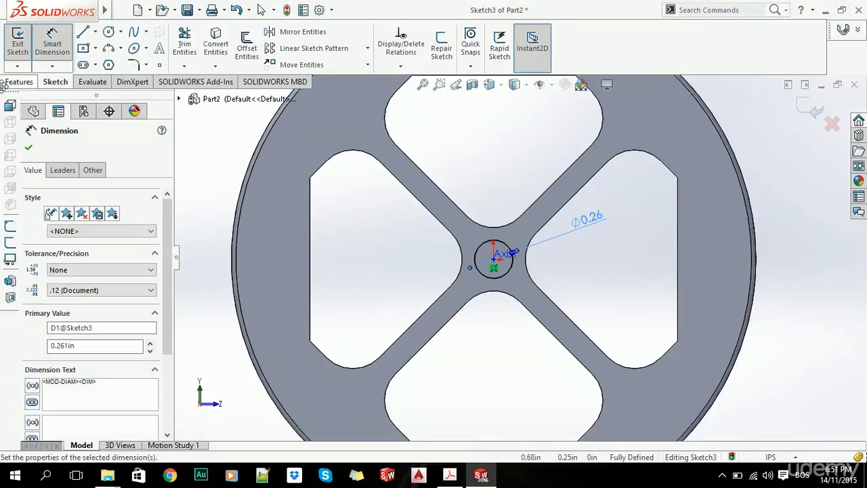
# - Cut the center hole from the circle with an Extruded Cut set to Up To Next
pyautogui.click(20, 82)
pyautogui.click(193, 44)
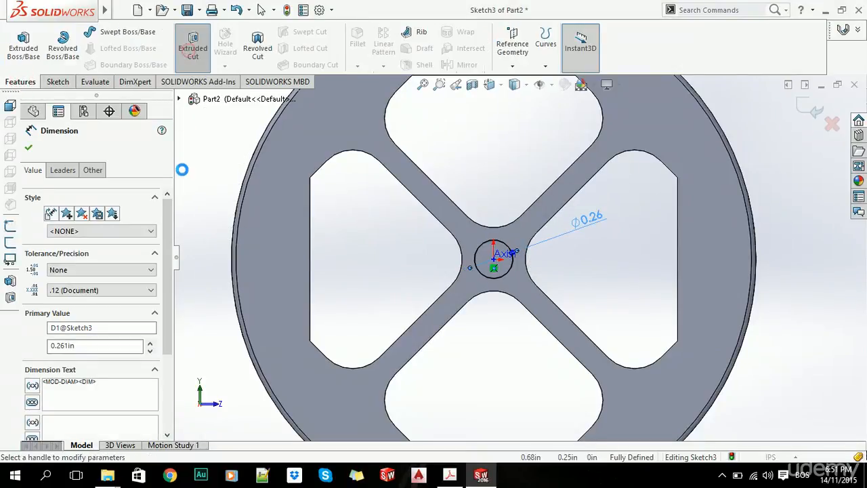
pyautogui.click(72, 224)
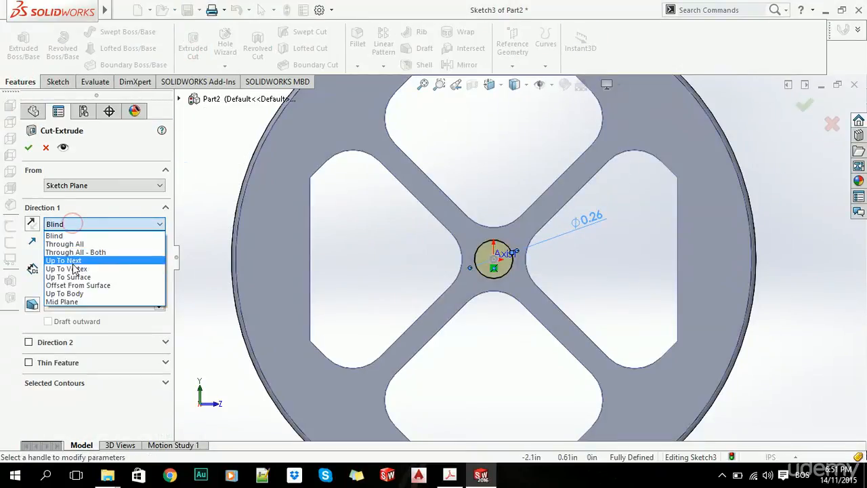
pyautogui.click(69, 254)
pyautogui.rightClick(804, 335)
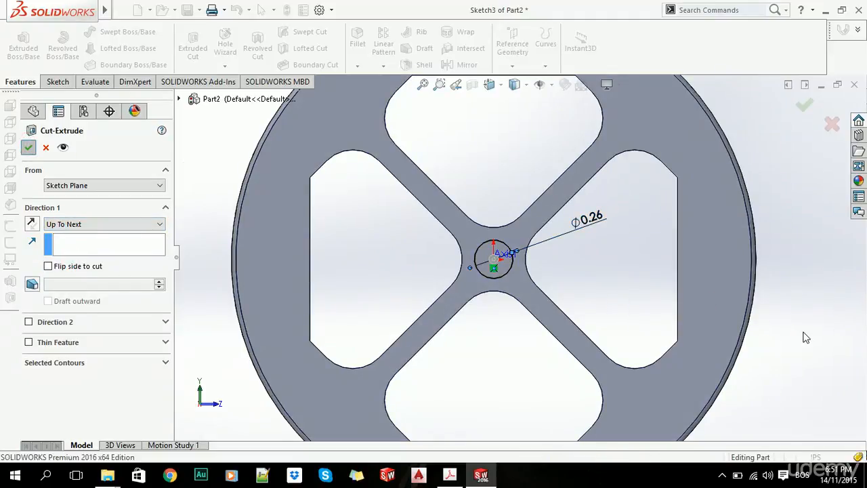
pyautogui.click(803, 331)
pyautogui.scroll(4, 482, 229)
pyautogui.moveTo(480, 227); pyautogui.dragTo(467, 285, button='middle')
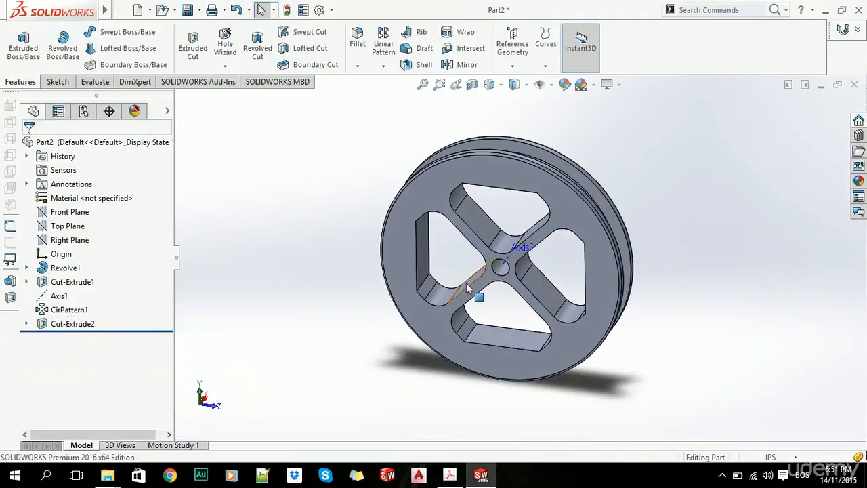
# - Review the hole, recess and section details in the PDF drawing and open a new sketch on the wheel's front face
pyautogui.hotkey('alt', 'Tab')
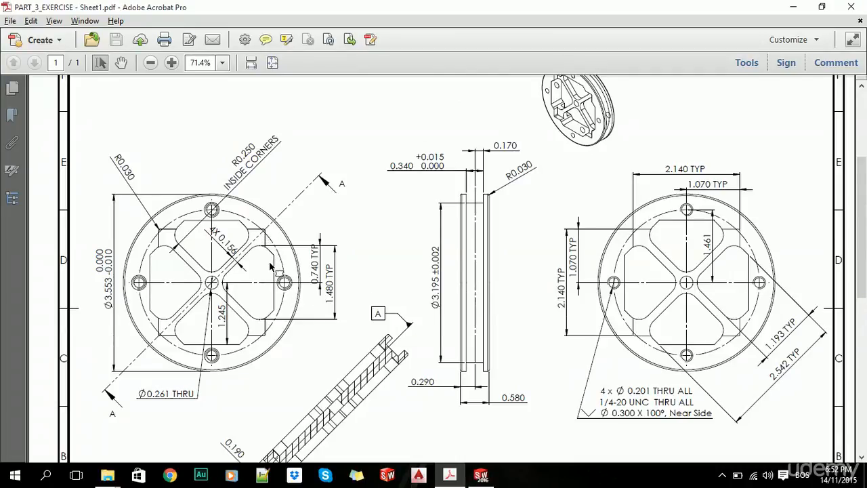
pyautogui.scroll(-1, 343, 289)
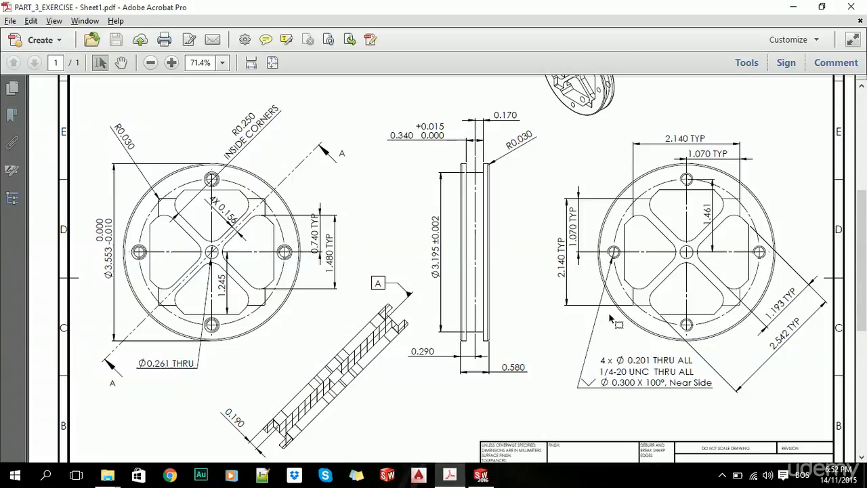
pyautogui.scroll(-1, 393, 346)
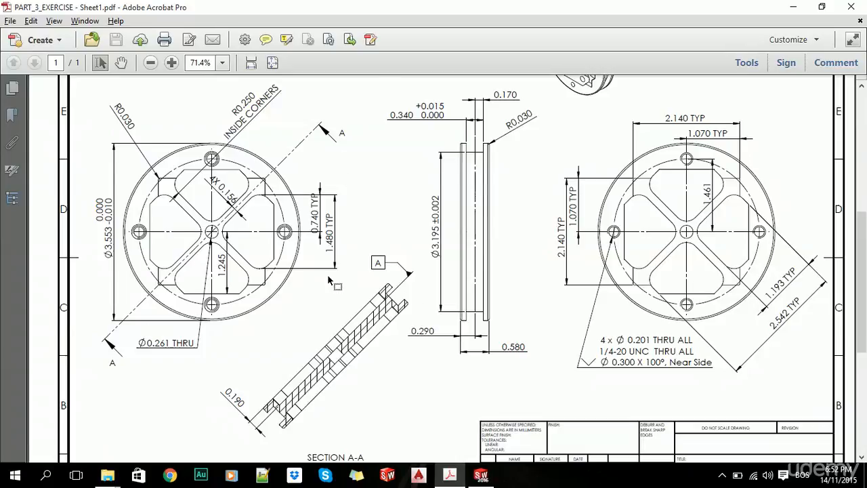
pyautogui.scroll(1, 613, 252)
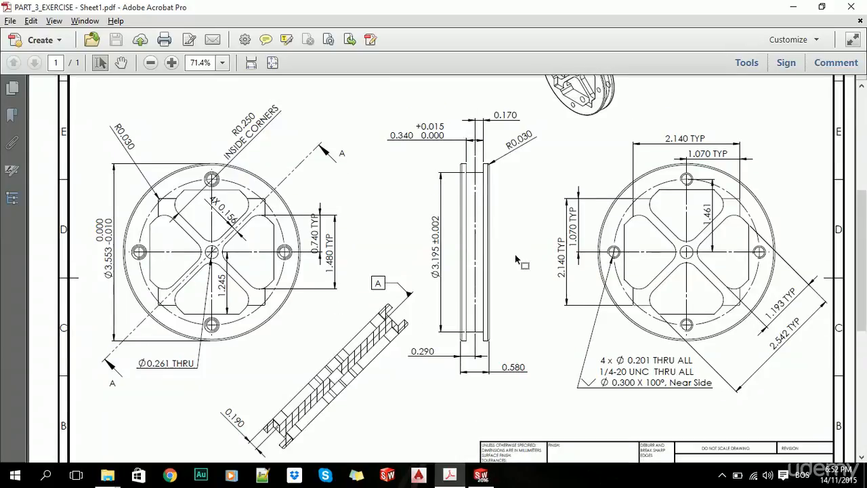
pyautogui.hotkey('alt', 'Tab')
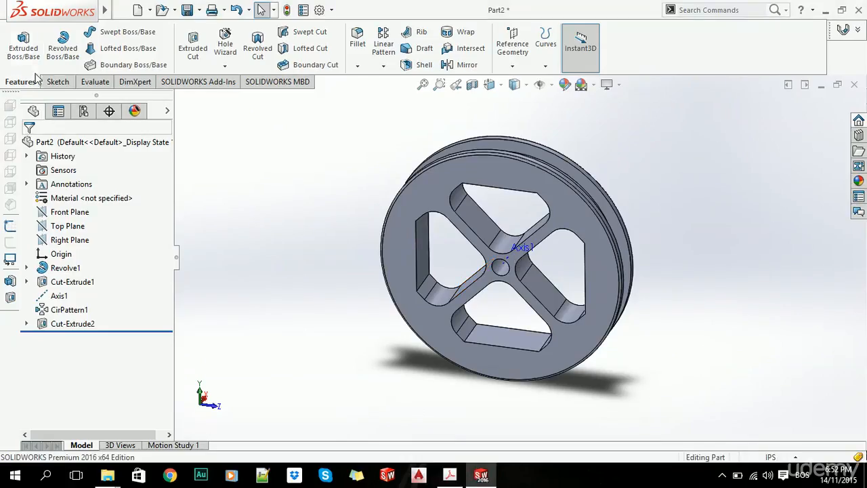
pyautogui.click(55, 81)
pyautogui.click(18, 38)
pyautogui.click(553, 187)
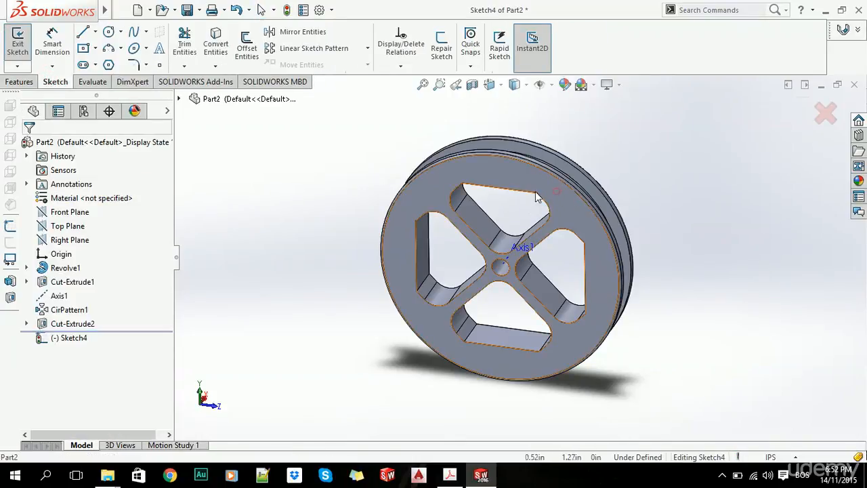
pyautogui.scroll(-2, 606, 204)
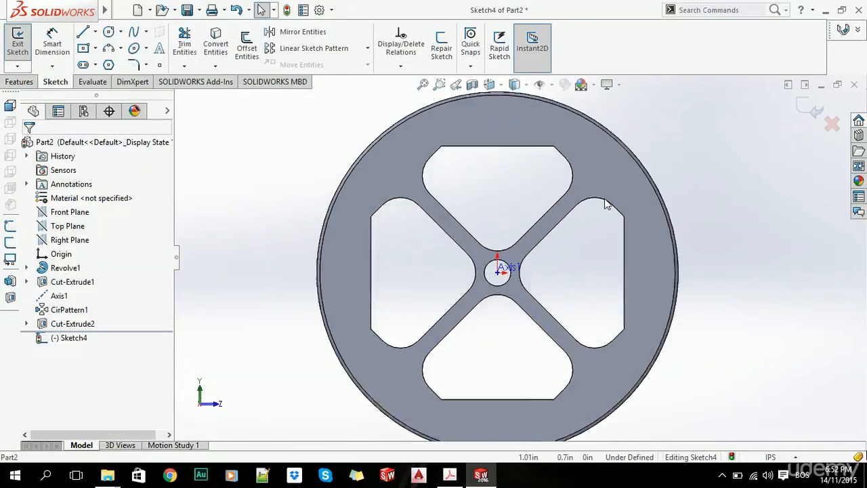
# - Sketch a corner from the upper pocket's rounded edge to the right pocket's, using a horizontal line and a vertical line about 0.32 in long
pyautogui.hotkey('alt', 'Tab')
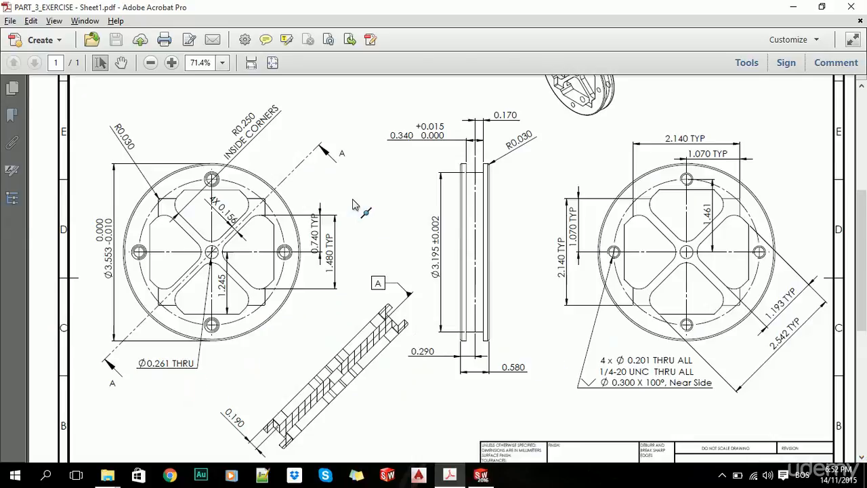
pyautogui.hotkey('alt', 'Tab')
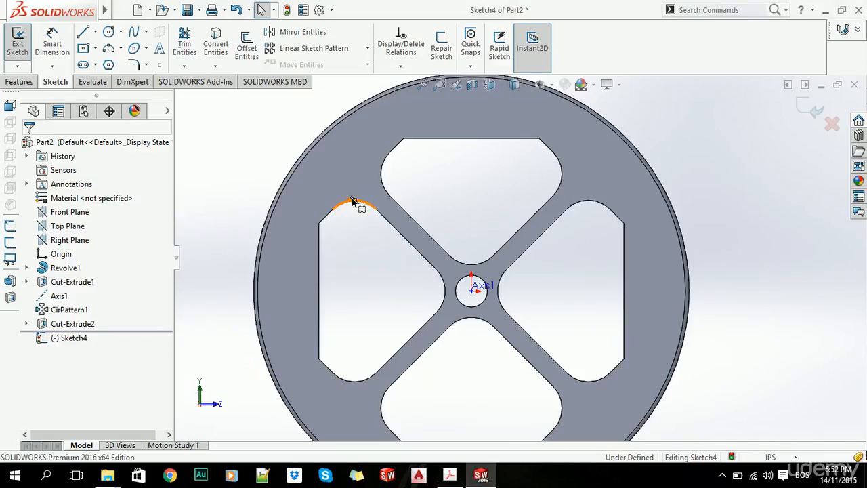
pyautogui.press('l')
pyautogui.click(561, 163)
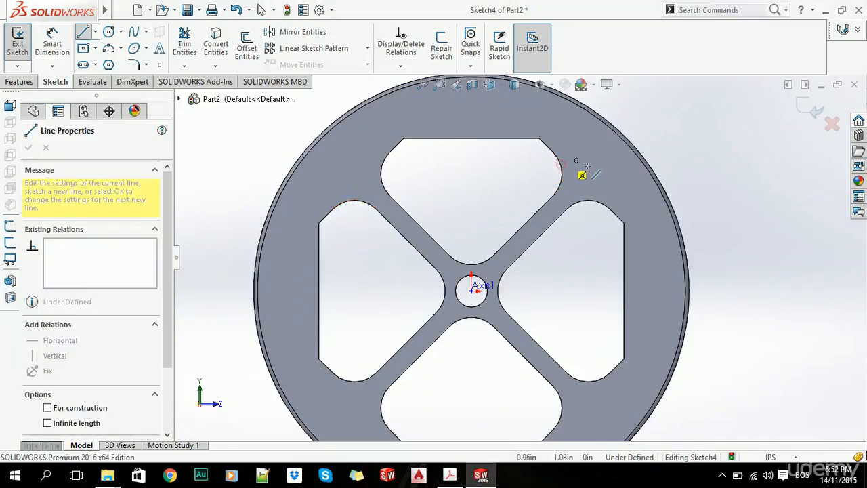
pyautogui.click(602, 164)
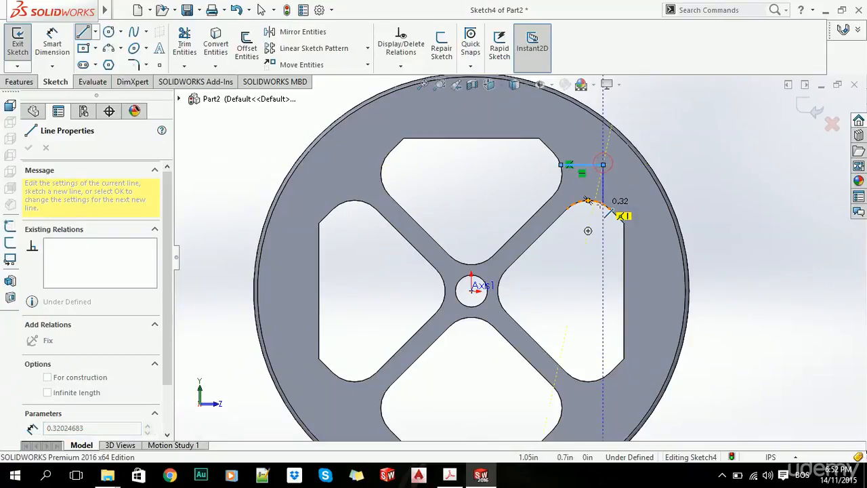
pyautogui.click(602, 203)
pyautogui.press('Escape')
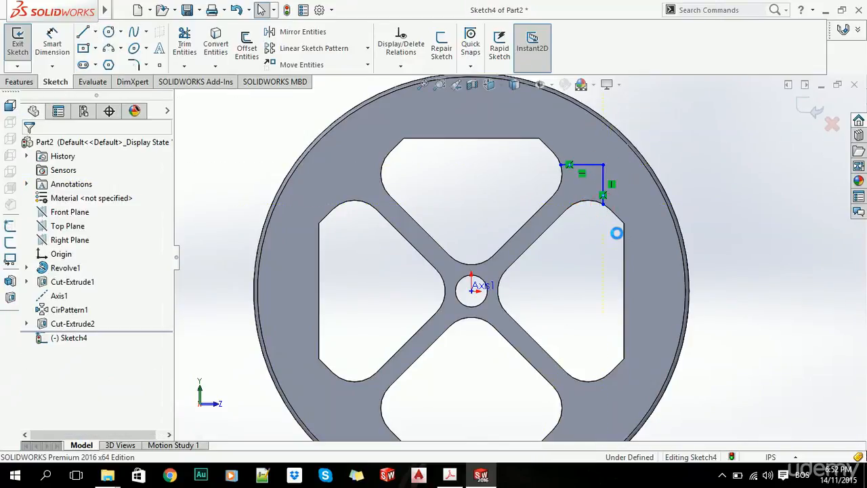
# - Check the PDF drawing and dimension the corner's vertical line at a horizontal distance of 1.07 in from the origin
pyautogui.hotkey('alt', 'Tab')
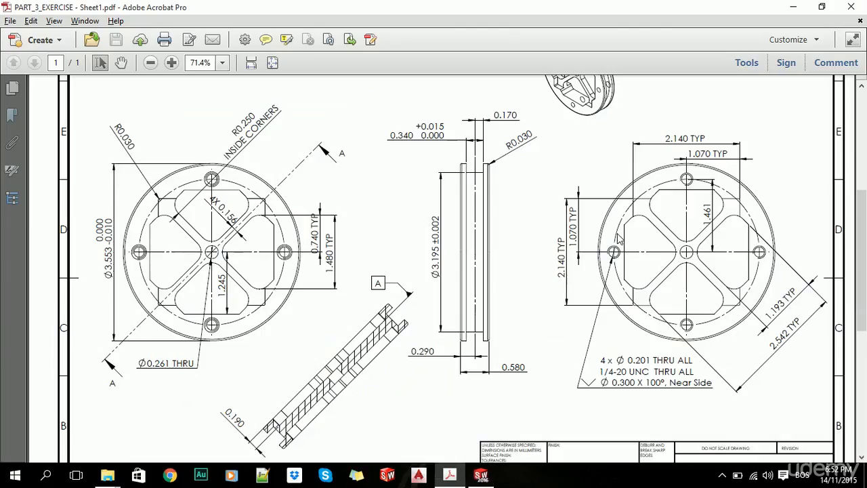
pyautogui.hotkey('alt', 'Tab')
pyautogui.click(62, 42)
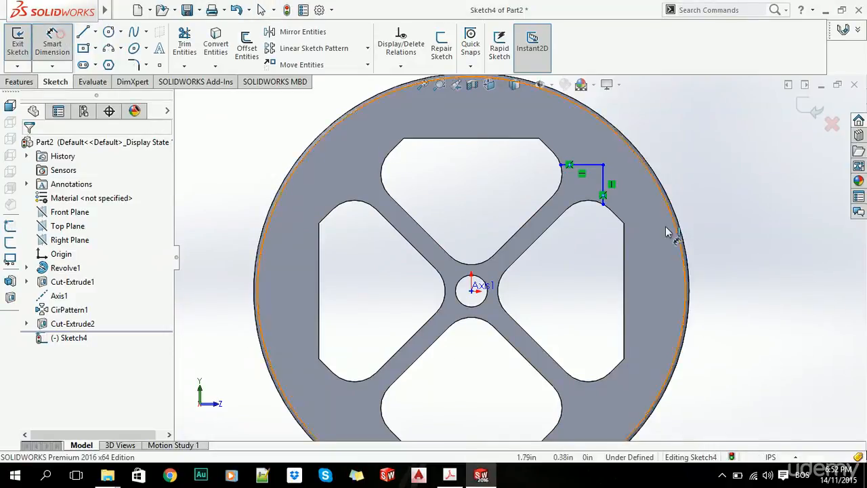
pyautogui.click(603, 184)
pyautogui.click(472, 290)
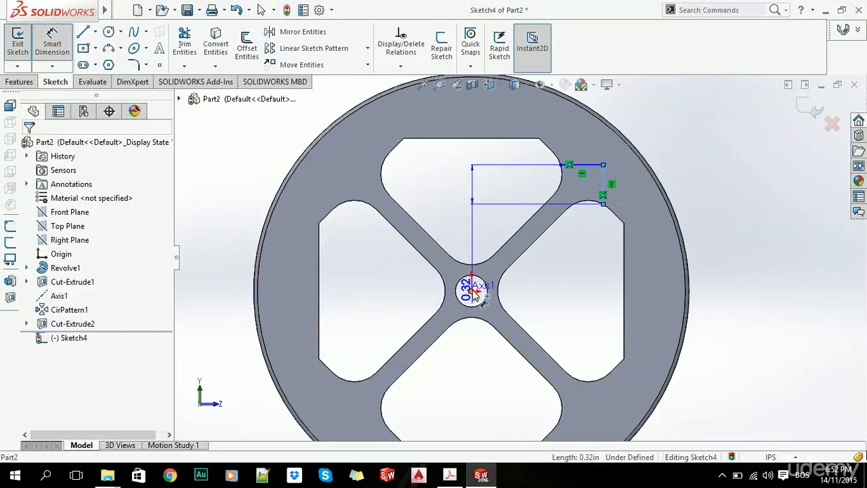
pyautogui.scroll(3, 514, 251)
pyautogui.click(548, 125)
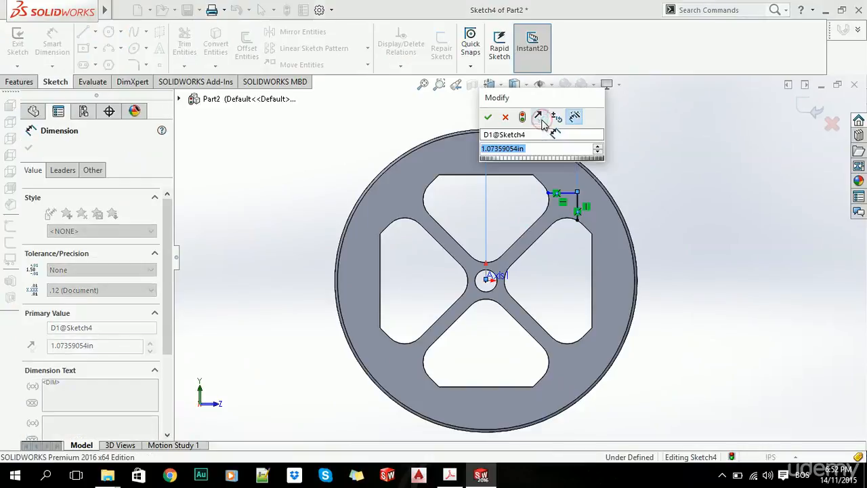
pyautogui.hotkey('alt', 'Tab')
pyautogui.hotkey('alt', 'Tab')
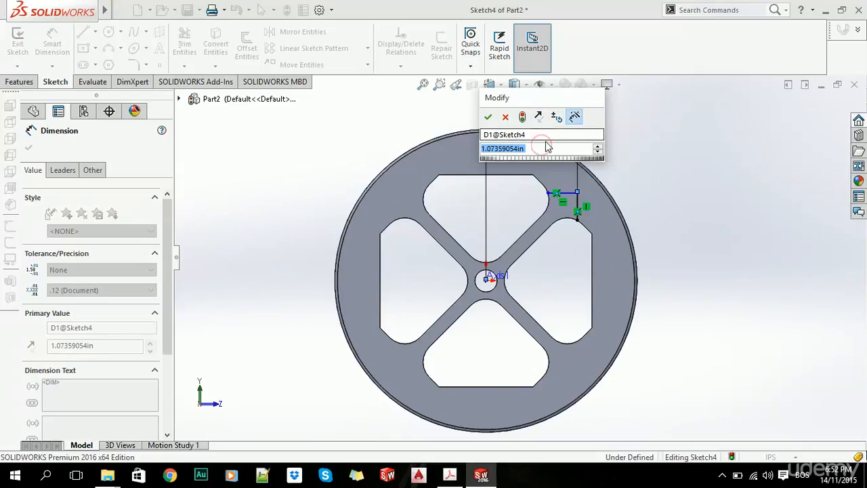
pyautogui.write('1.07')
pyautogui.press('Return')
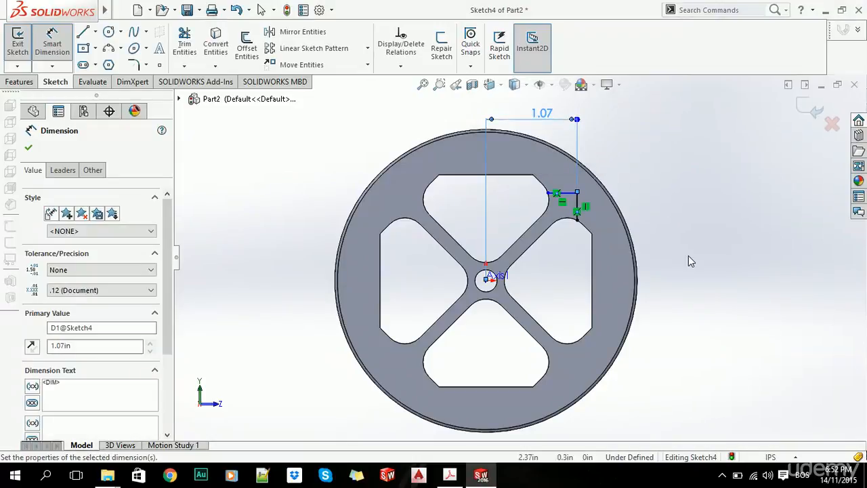
# - Check the PDF drawing and dimension the corner's horizontal line at a vertical distance of 1.07 in from the origin
pyautogui.hotkey('alt', 'Tab')
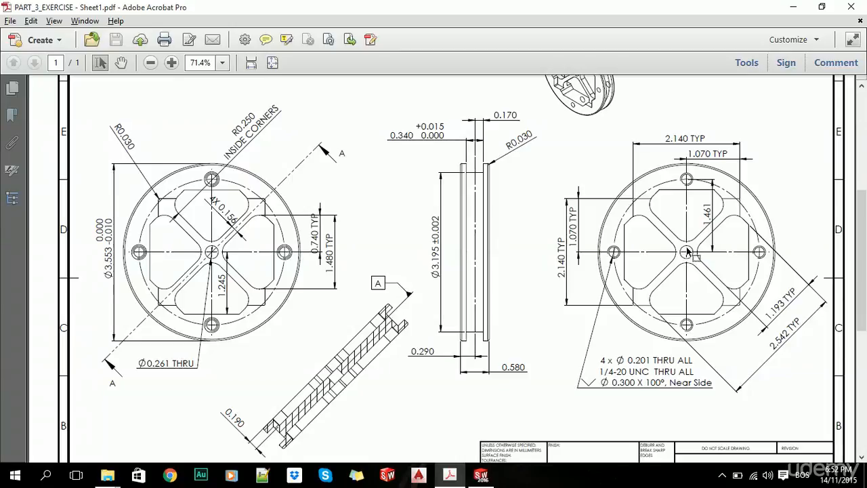
pyautogui.hotkey('alt', 'Tab')
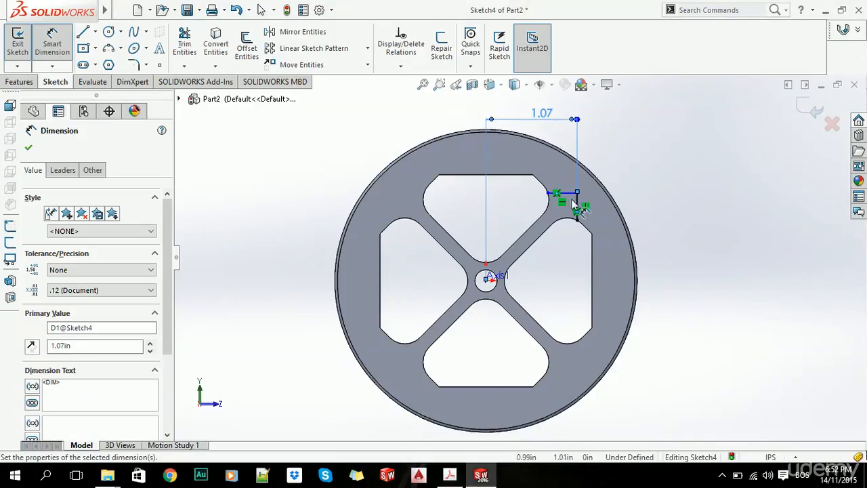
pyautogui.click(572, 193)
pyautogui.click(486, 279)
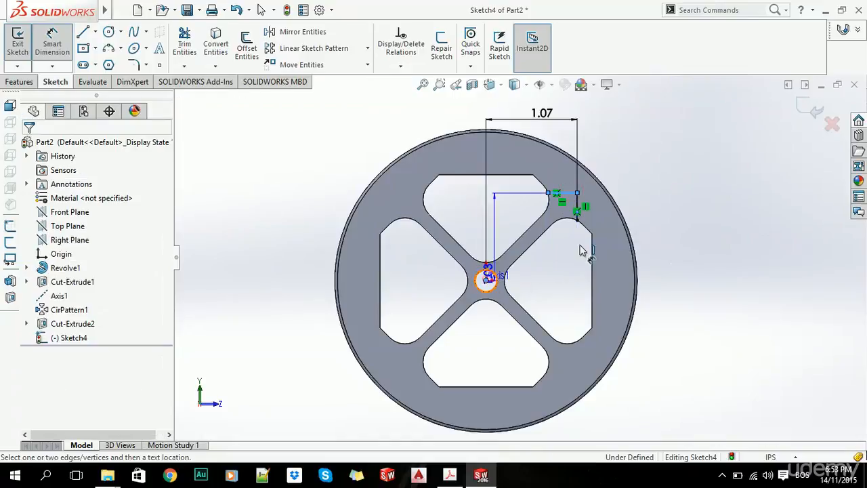
pyautogui.click(674, 232)
pyautogui.write('1.07')
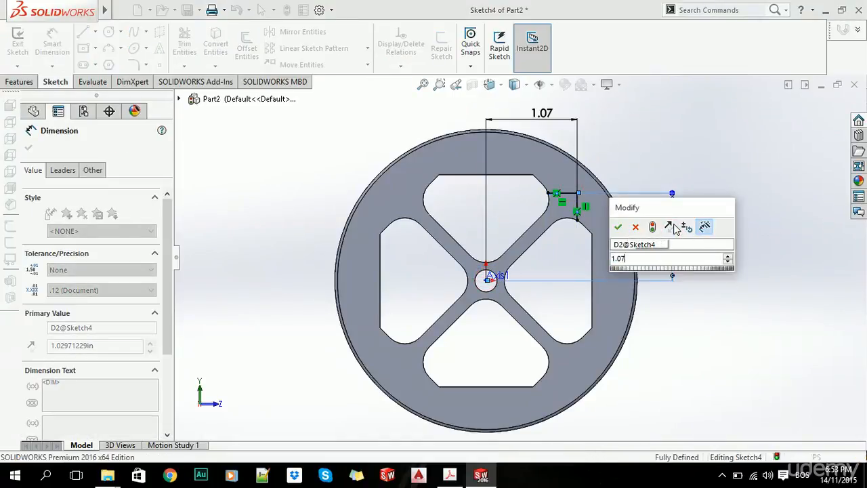
pyautogui.press('Return')
# - Check the corner radius in the PDF drawing and round the sketched corner with a 0.03 in sketch fillet
pyautogui.hotkey('alt', 'Tab')
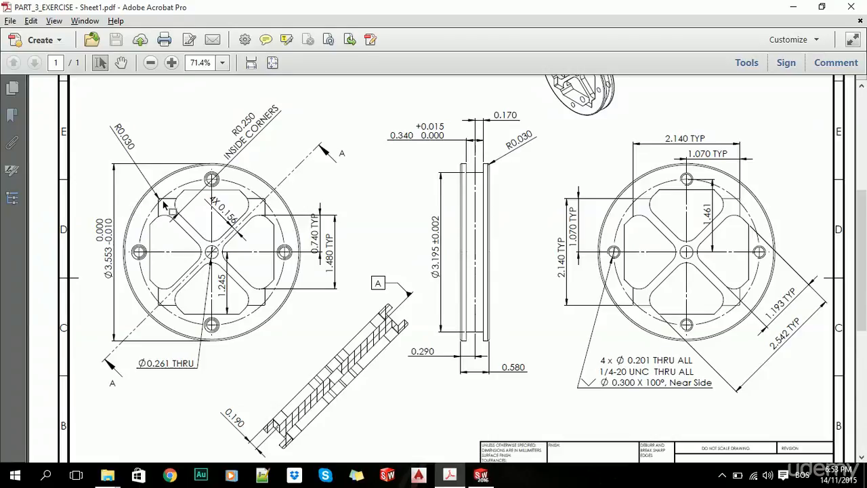
pyautogui.hotkey('alt', 'Tab')
pyautogui.click(135, 65)
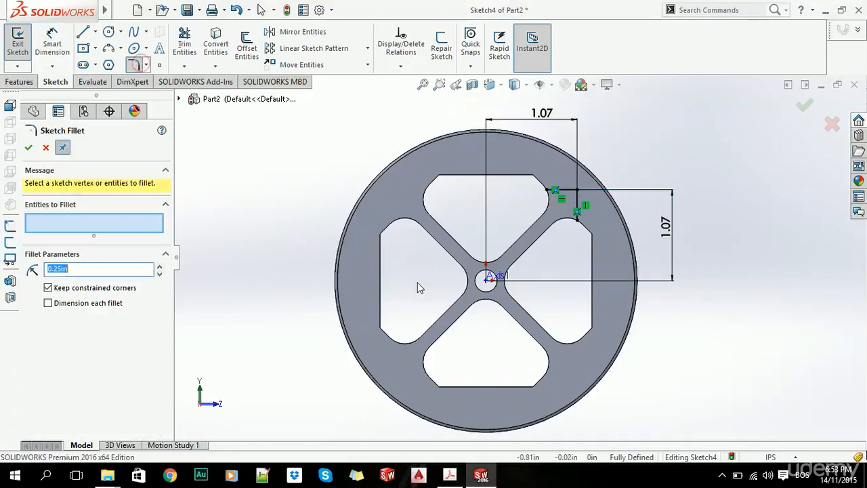
pyautogui.write('03')
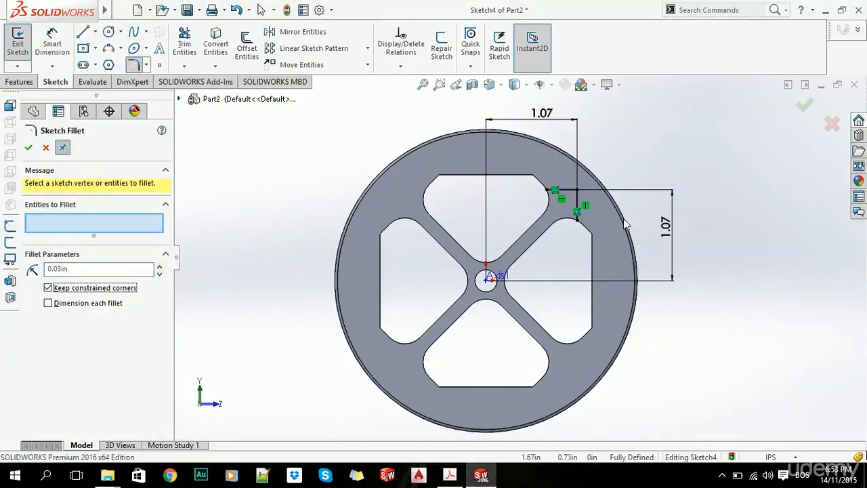
pyautogui.scroll(-2, 625, 224)
pyautogui.click(549, 181)
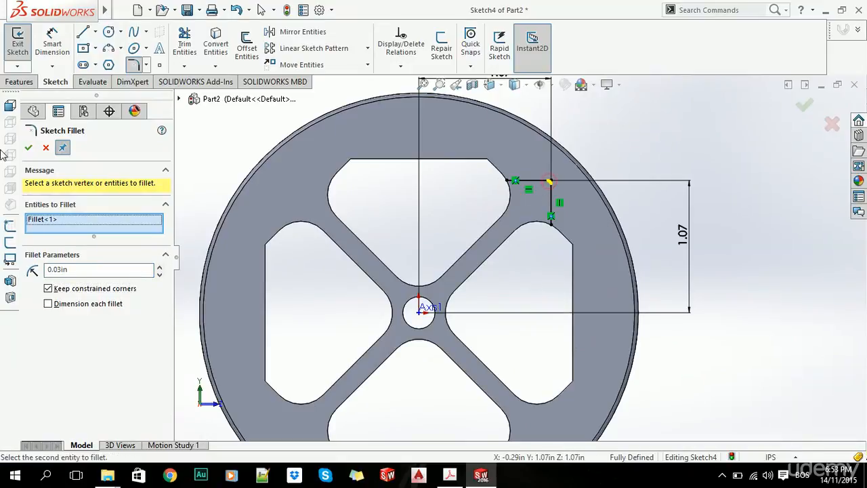
pyautogui.click(29, 148)
# - Convert the center hole's edge and the upper and right pockets' rounded and slanted edges along their shared spoke into sketch entities
pyautogui.click(212, 51)
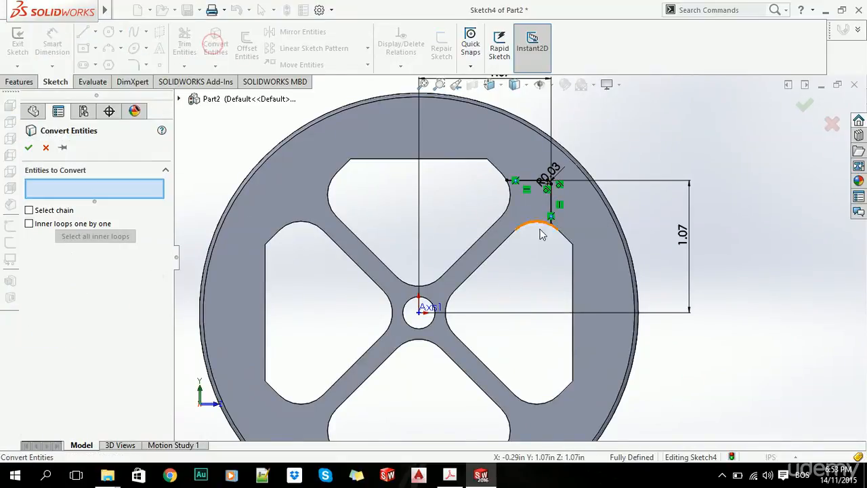
pyautogui.scroll(-3, 483, 183)
pyautogui.click(479, 179)
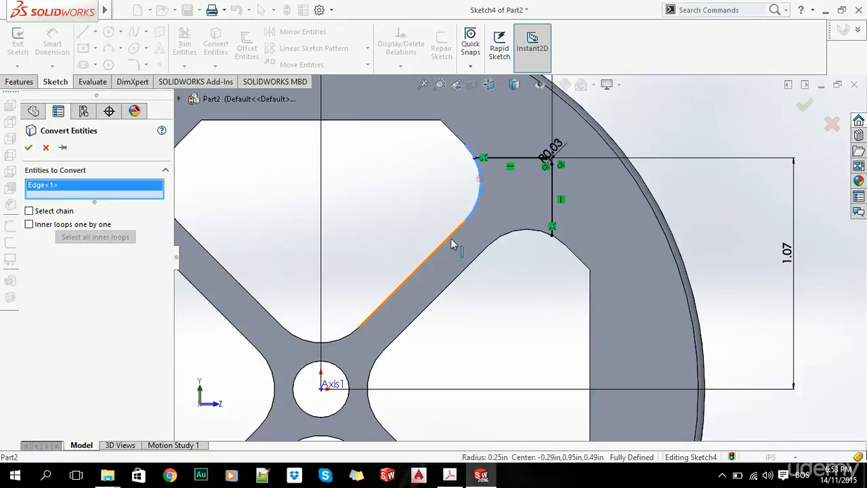
pyautogui.click(444, 241)
pyautogui.click(463, 271)
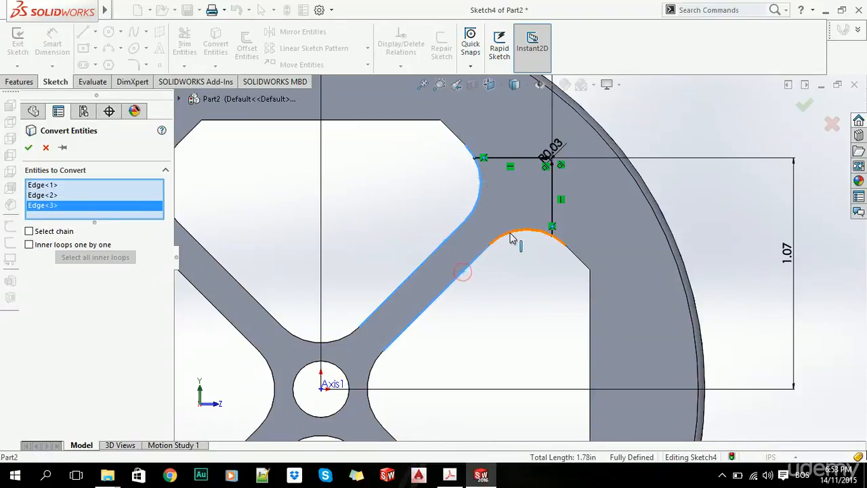
pyautogui.click(510, 233)
pyautogui.click(371, 363)
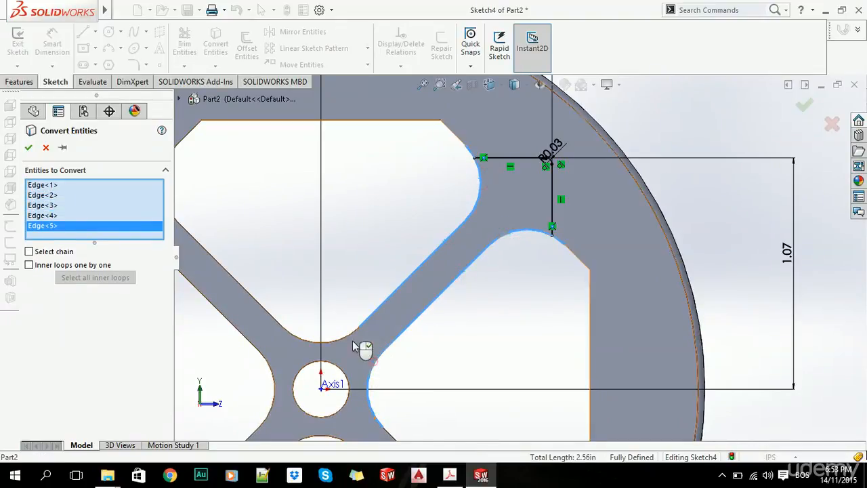
pyautogui.click(345, 348)
pyautogui.click(344, 371)
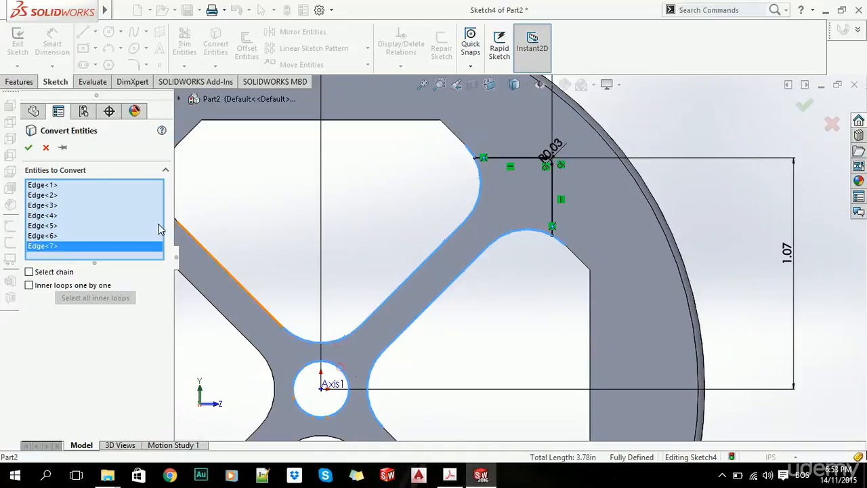
pyautogui.click(28, 147)
# - Sketch two lines about 0.08 in long, vertically from the center hole to the upper pocket's edge and horizontally to the right pocket's edge
pyautogui.press('l')
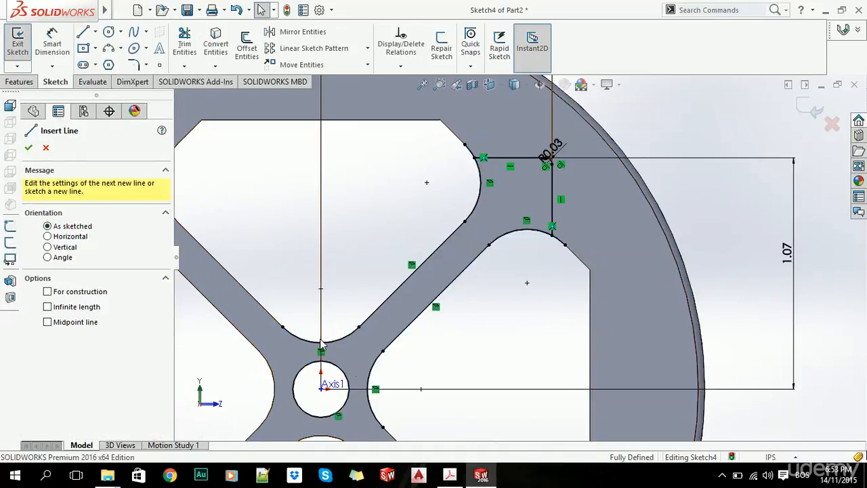
pyautogui.click(321, 361)
pyautogui.click(321, 343)
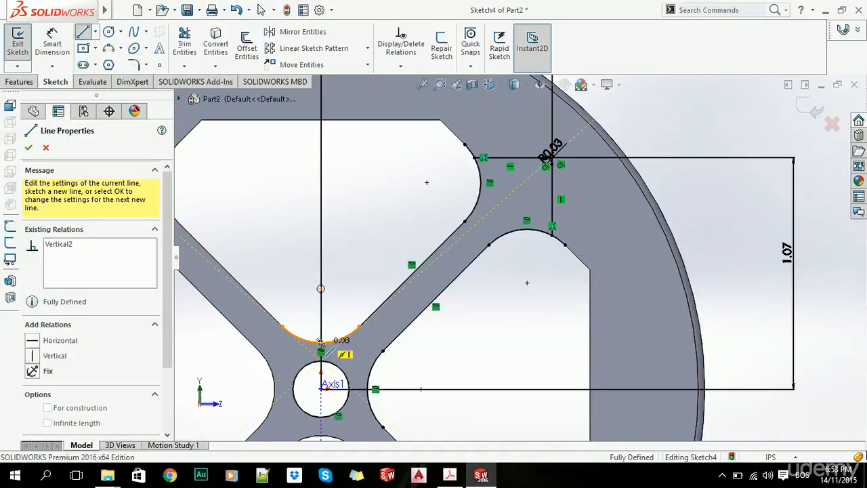
pyautogui.press('Escape')
pyautogui.press('l')
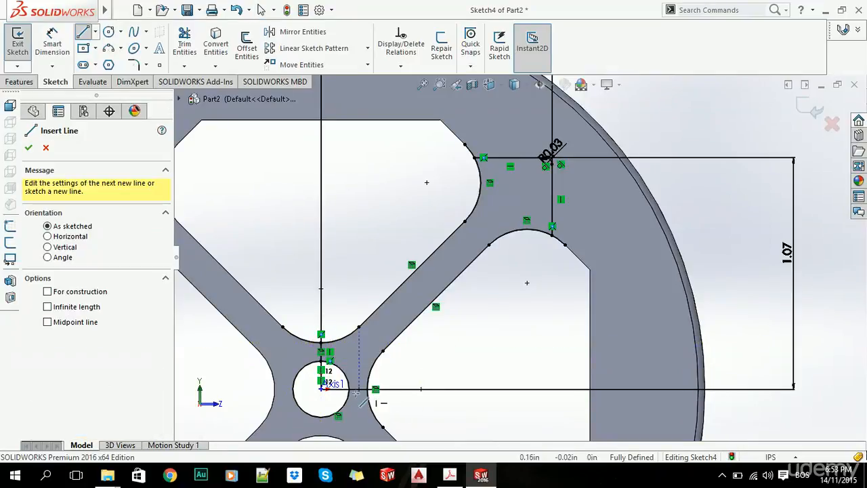
pyautogui.click(349, 389)
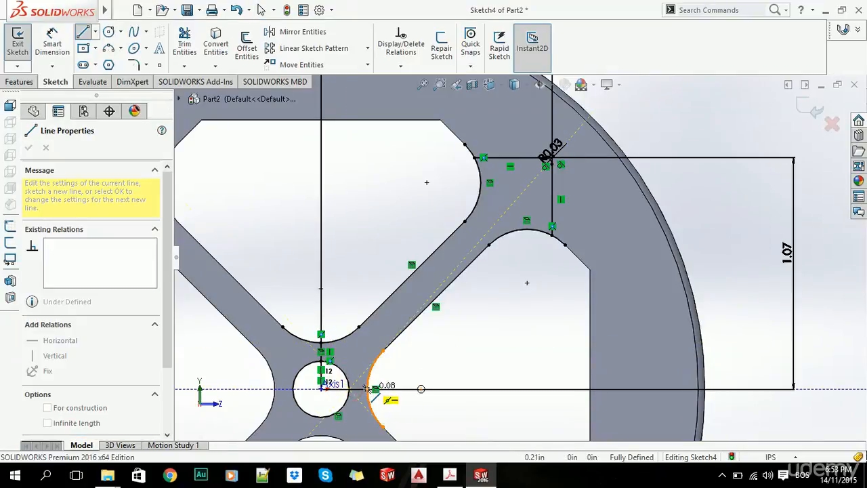
pyautogui.click(367, 389)
pyautogui.press('Escape')
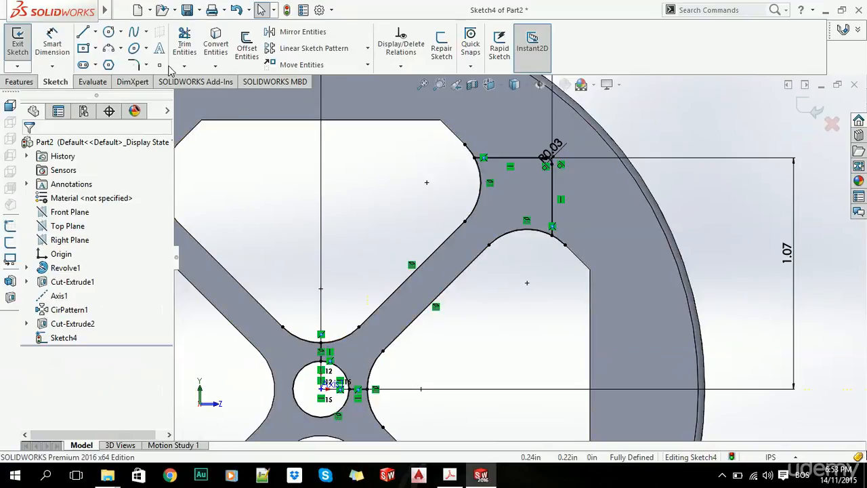
# - Power trim the excess hole and pocket arcs so only the closed spoke outline between the upper and right pockets remains
pyautogui.click(182, 45)
pyautogui.moveTo(366, 401); pyautogui.dragTo(340, 398)
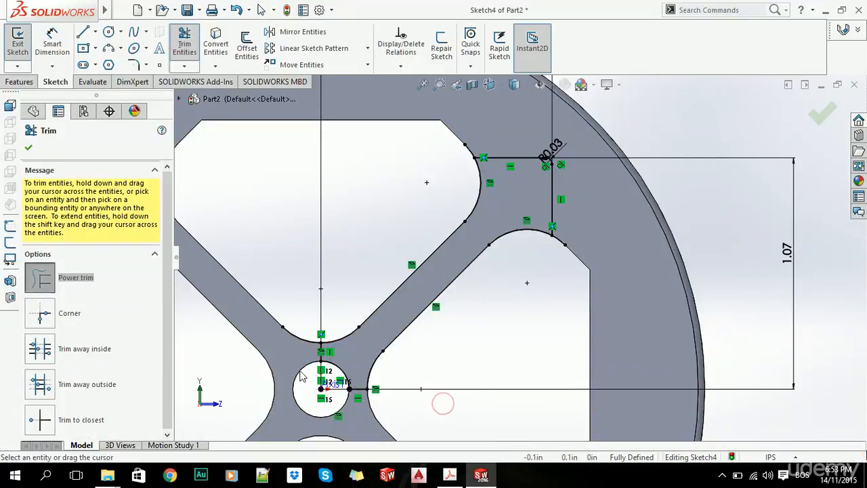
pyautogui.moveTo(293, 373); pyautogui.dragTo(304, 323)
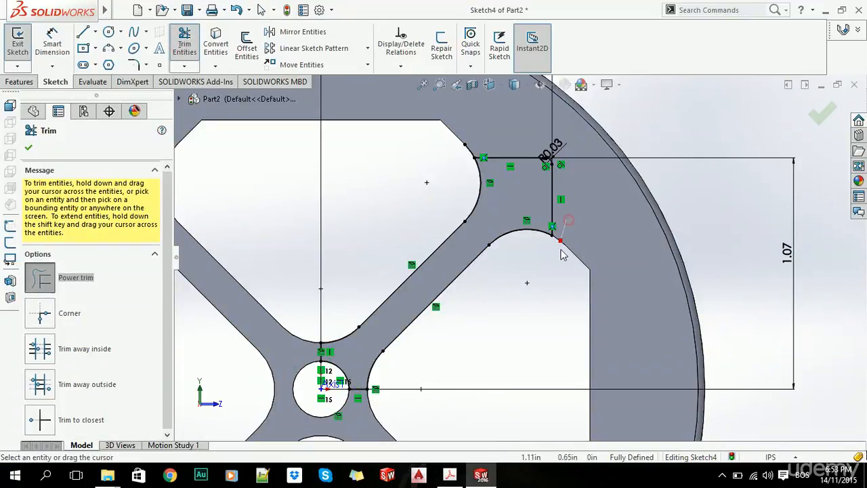
pyautogui.moveTo(561, 253); pyautogui.dragTo(562, 256)
pyautogui.click(29, 147)
# - Check the recess depth in the PDF drawing and cut the spoke outline with a Blind Extruded Cut 0.19 in deep
pyautogui.scroll(5, 521, 271)
pyautogui.moveTo(522, 271)
pyautogui.mouseDown(button='middle')
pyautogui.moveTo(468, 306)
pyautogui.moveTo(452, 264)
pyautogui.moveTo(452, 286)
pyautogui.mouseUp(button='middle')
pyautogui.hotkey('alt', 'Tab')
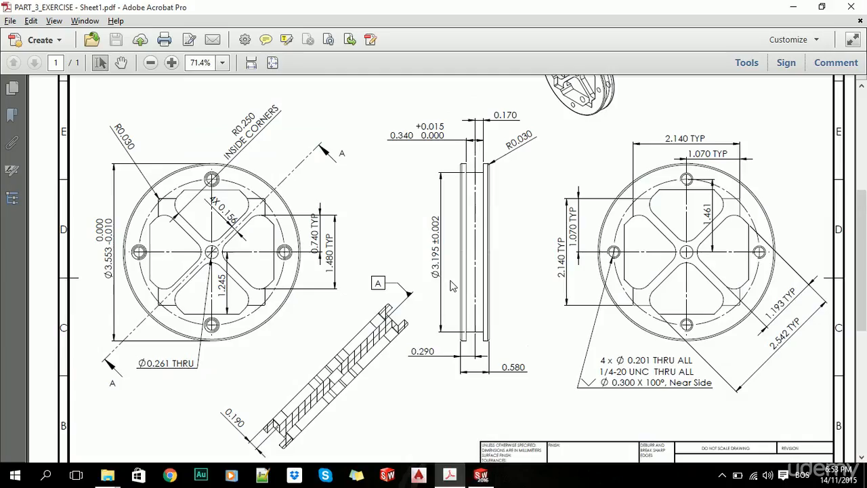
pyautogui.hotkey('alt', 'Tab')
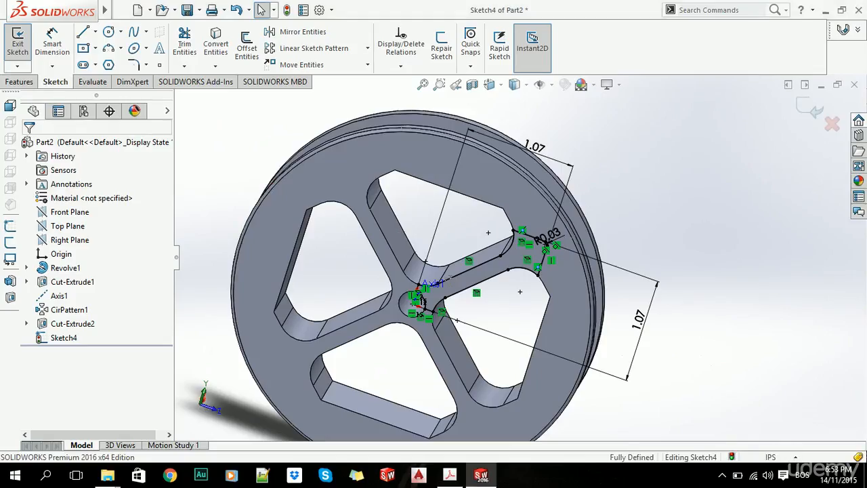
pyautogui.click(183, 54)
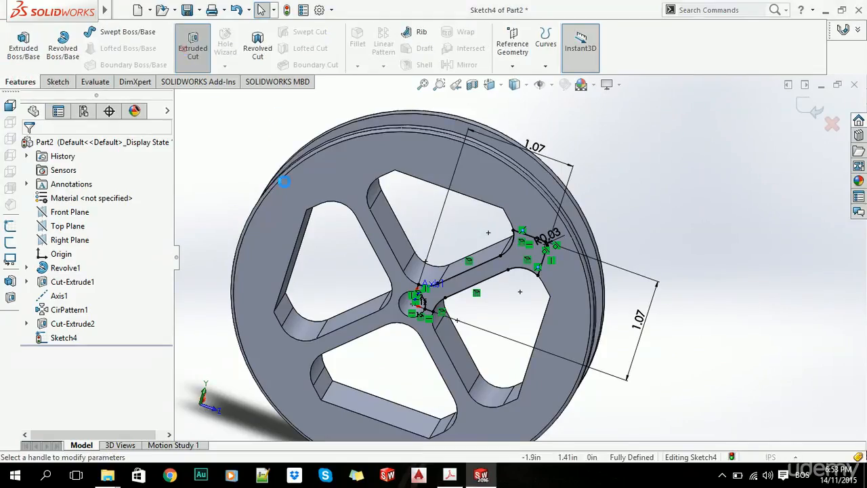
pyautogui.write('0.19')
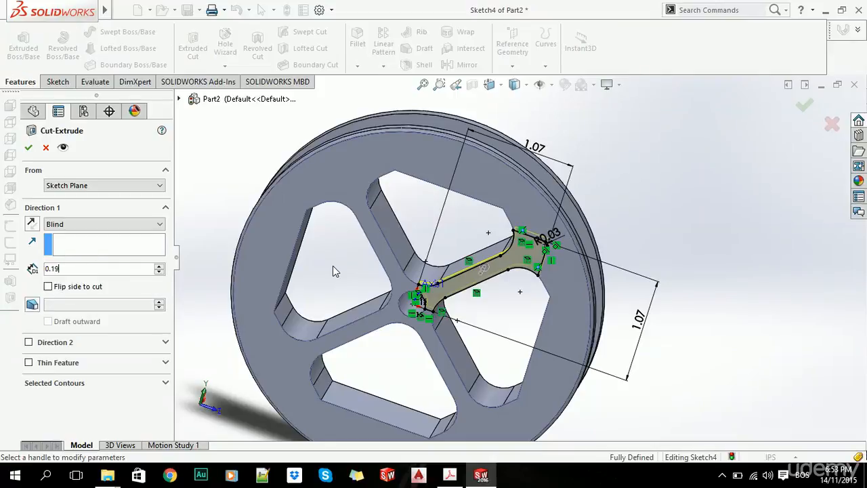
pyautogui.press('Tab')
pyautogui.moveTo(529, 314); pyautogui.dragTo(458, 315, button='middle')
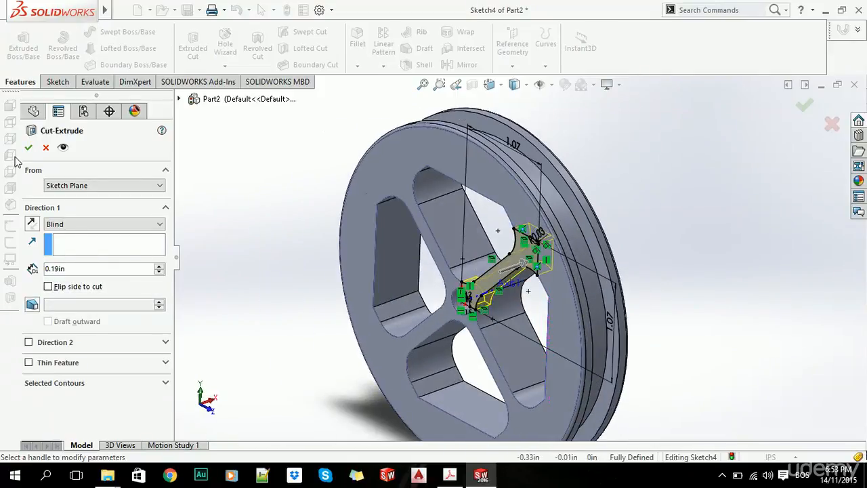
pyautogui.click(28, 148)
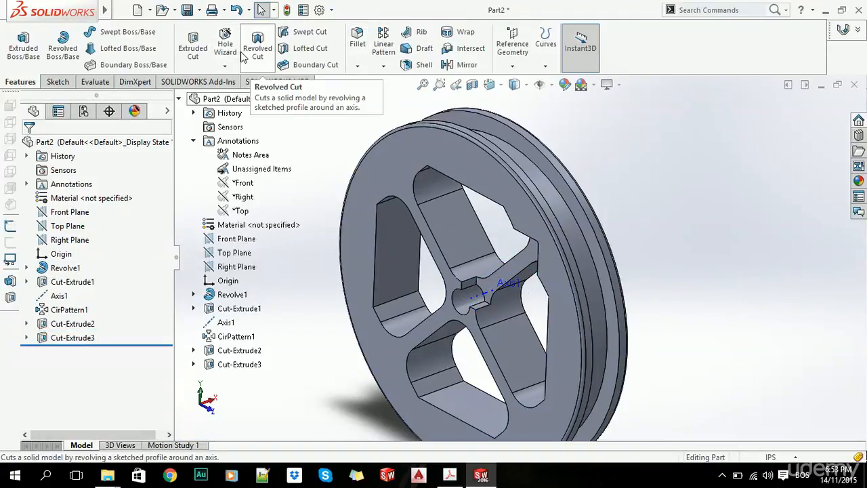
# - Pattern the spoke recess cut circularly around Axis1 with 4 equally spaced instances over 360 degrees
pyautogui.click(383, 66)
pyautogui.click(380, 89)
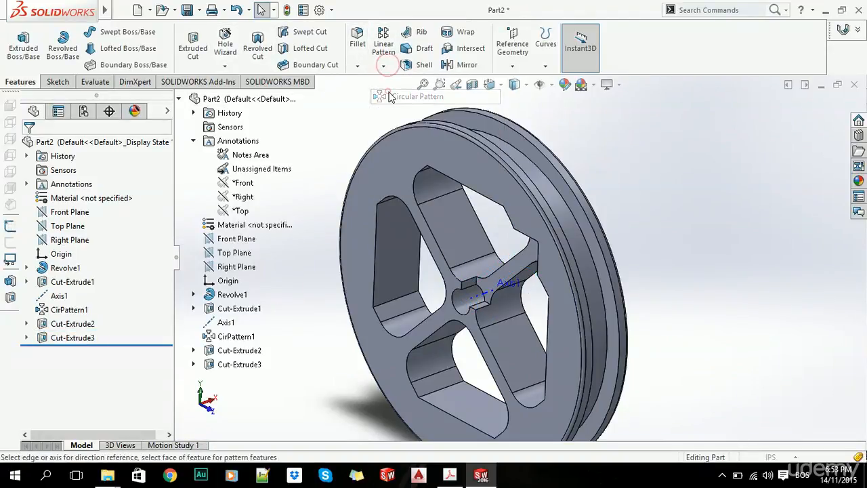
pyautogui.click(101, 193)
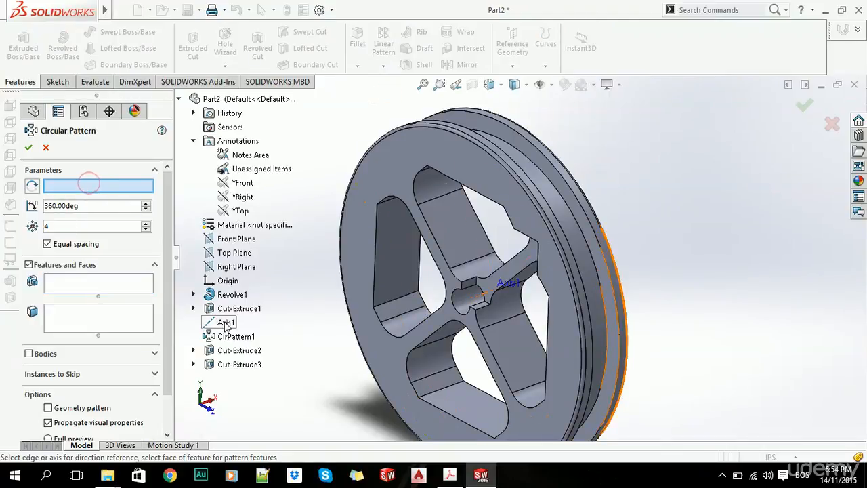
pyautogui.click(225, 321)
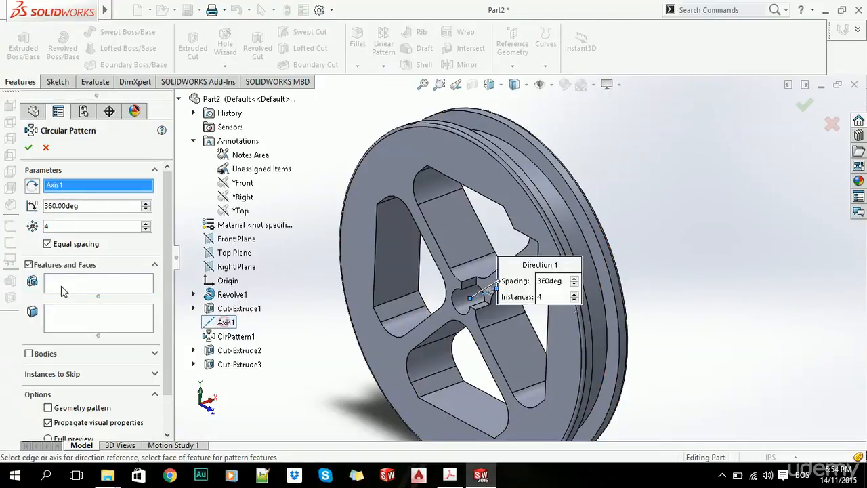
pyautogui.click(230, 365)
pyautogui.click(28, 147)
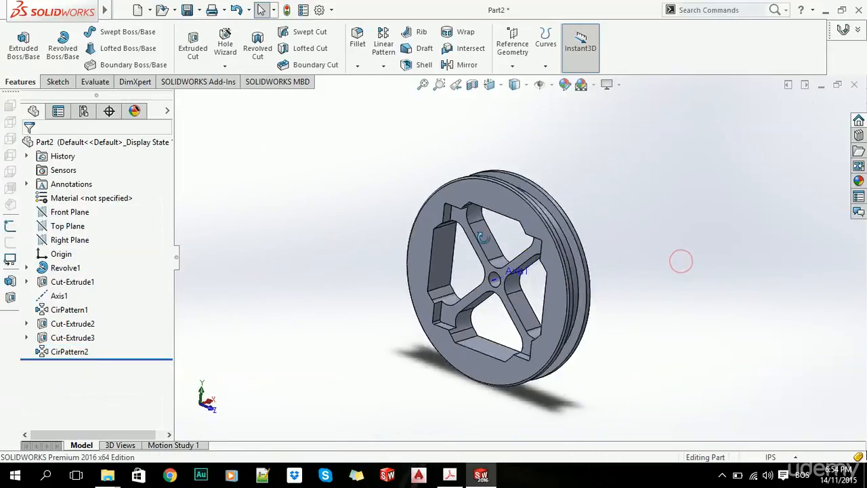
# - Mirror the spoke recess cut and its circular pattern about the Right Plane
pyautogui.moveTo(481, 237); pyautogui.dragTo(427, 254, button='middle')
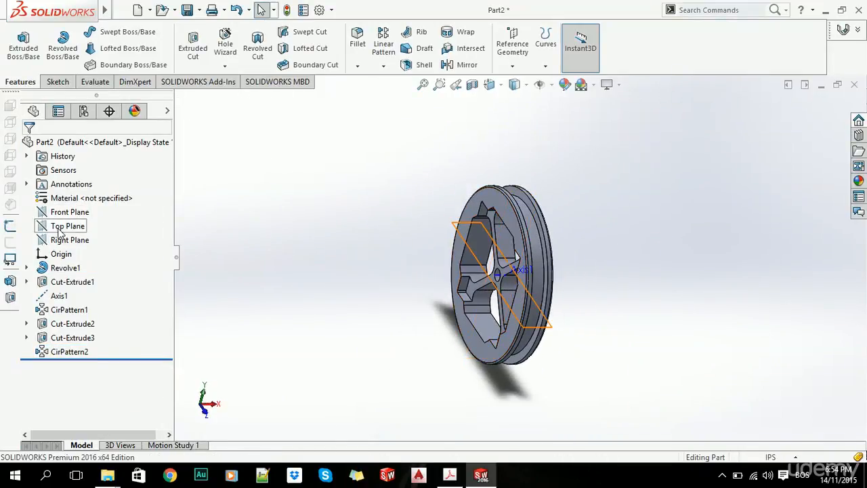
pyautogui.click(60, 240)
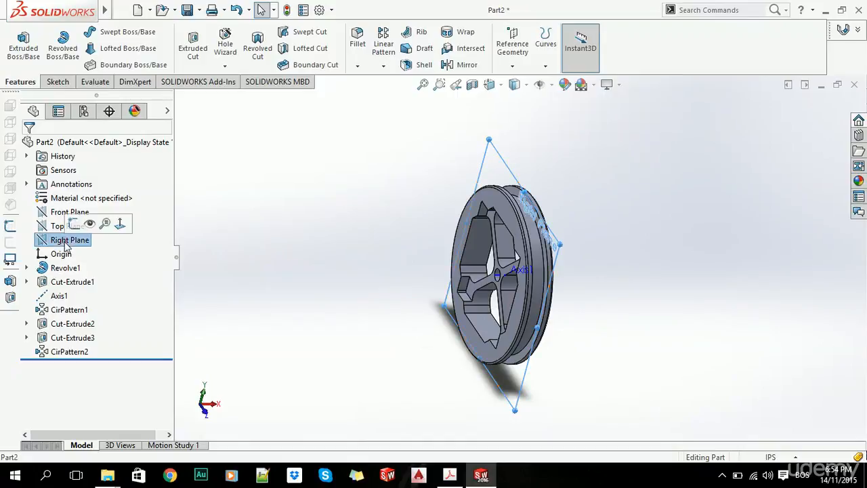
pyautogui.click(449, 66)
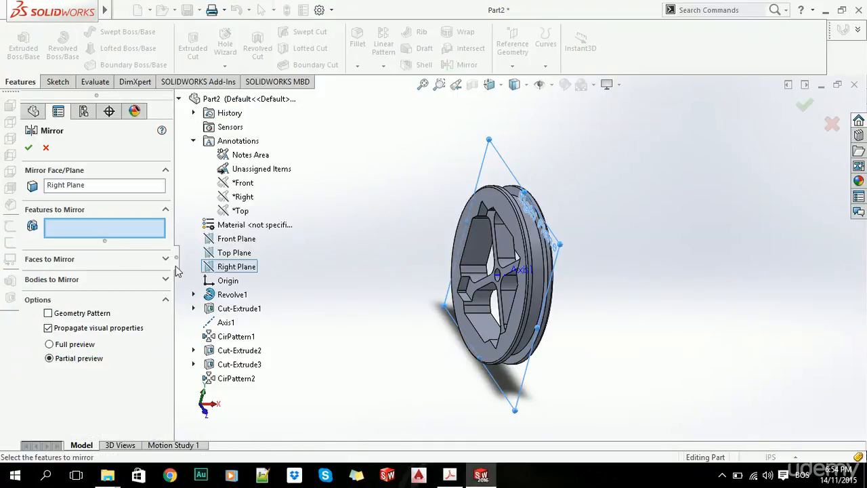
pyautogui.click(230, 364)
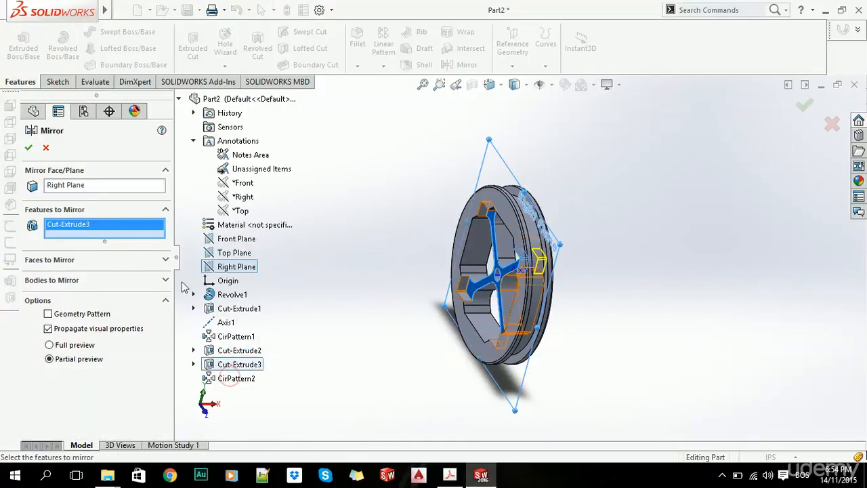
pyautogui.click(236, 380)
pyautogui.click(28, 147)
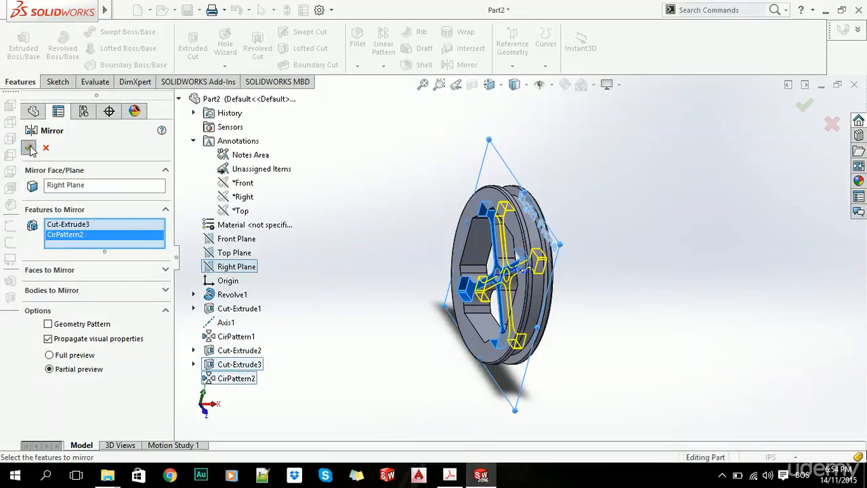
# - Check the rim hole callout in the PDF drawing and start a Hole Wizard hole on the wheel
pyautogui.moveTo(341, 273); pyautogui.dragTo(522, 252, button='middle')
pyautogui.scroll(-4, 503, 236)
pyautogui.scroll(4, 480, 268)
pyautogui.hotkey('alt', 'Tab')
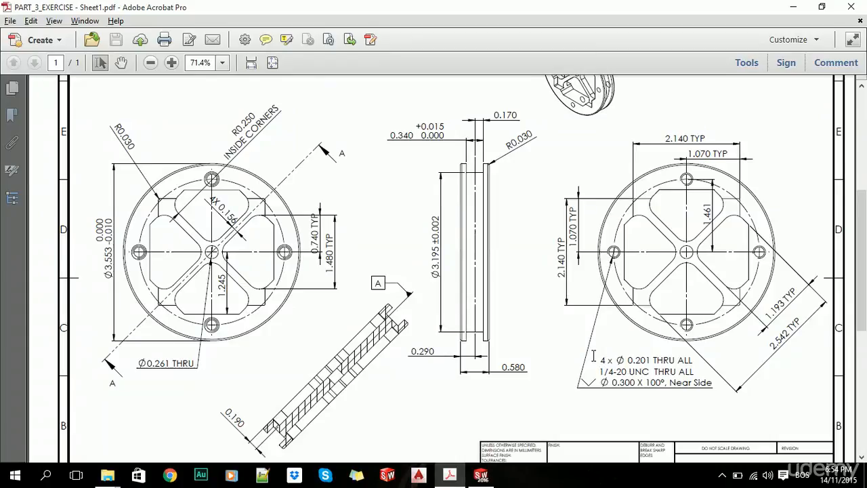
pyautogui.hotkey('alt', 'Tab')
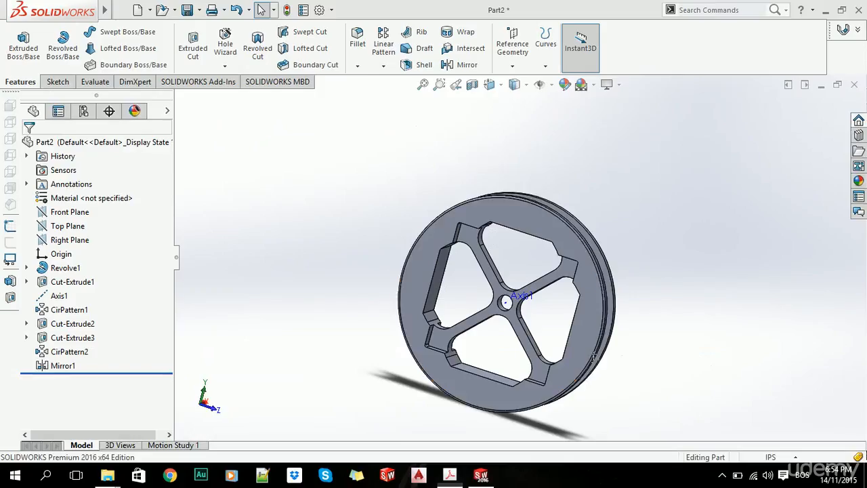
pyautogui.click(226, 46)
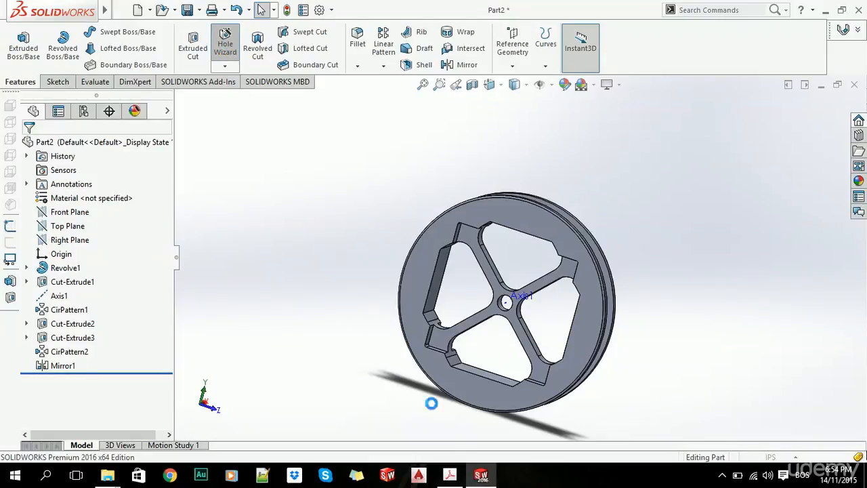
pyautogui.click(448, 474)
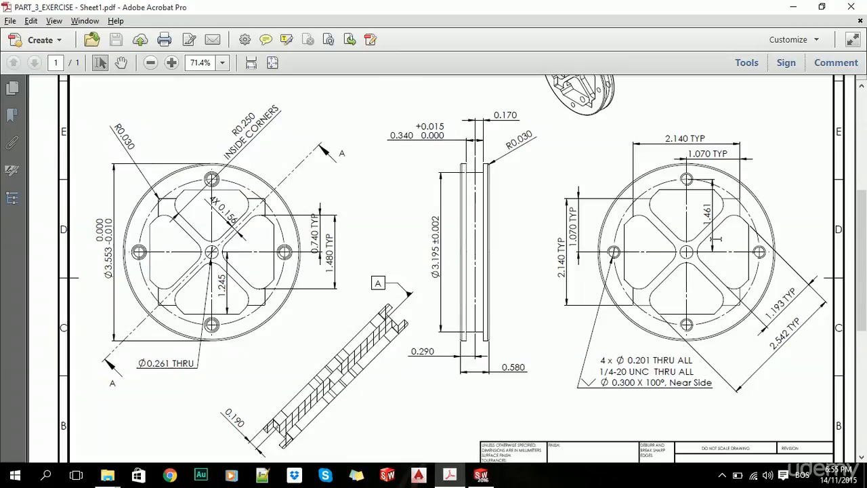
pyautogui.hotkey('alt', 'Tab')
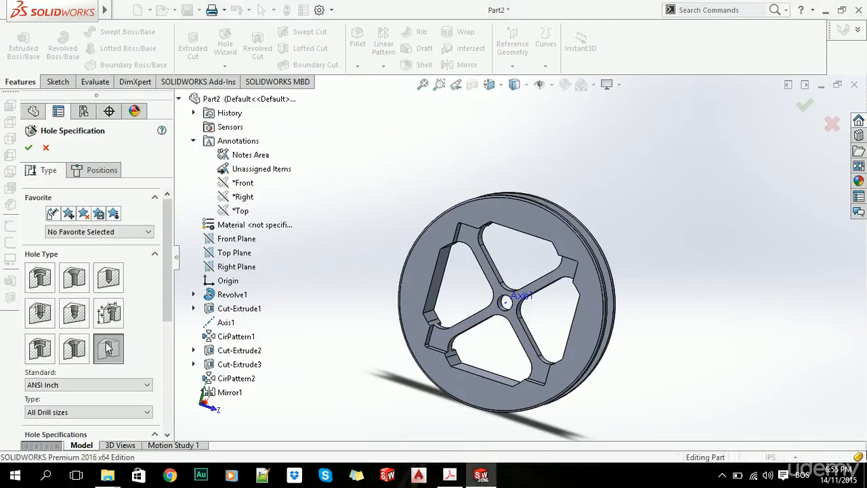
pyautogui.moveTo(169, 222); pyautogui.dragTo(169, 276)
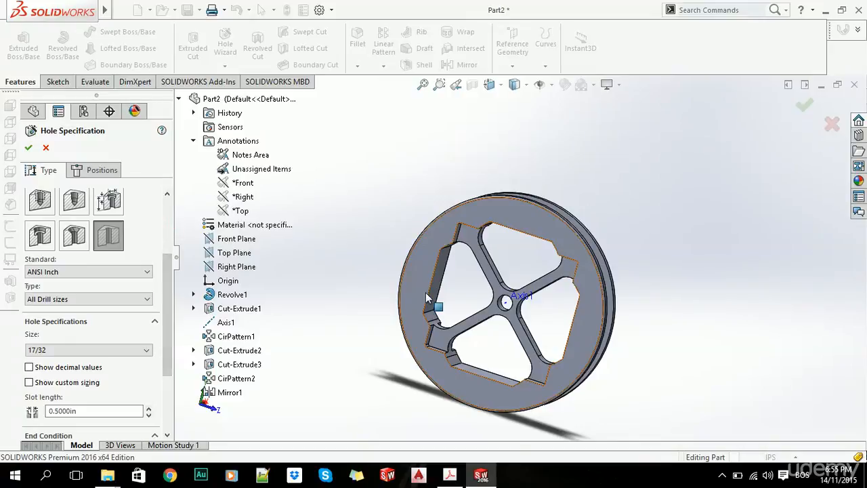
pyautogui.hotkey('alt', 'Tab')
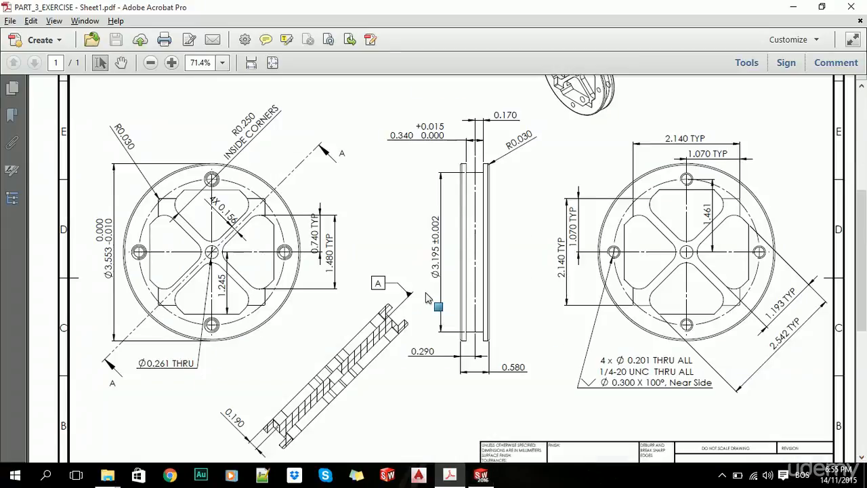
pyautogui.hotkey('alt', 'Tab')
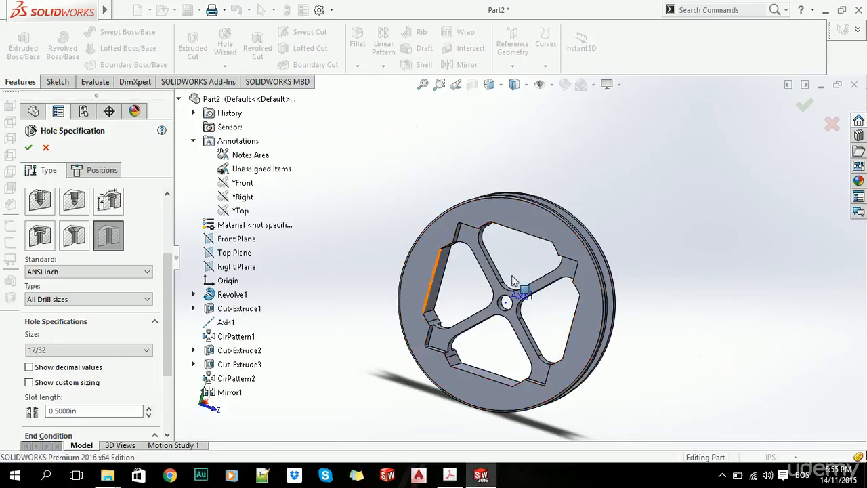
# - Specify an ANSI Inch Bottoming Tapped Hole of size 1/4-20 with a Through All end condition, checking the callout in the PDF drawing
pyautogui.click(41, 202)
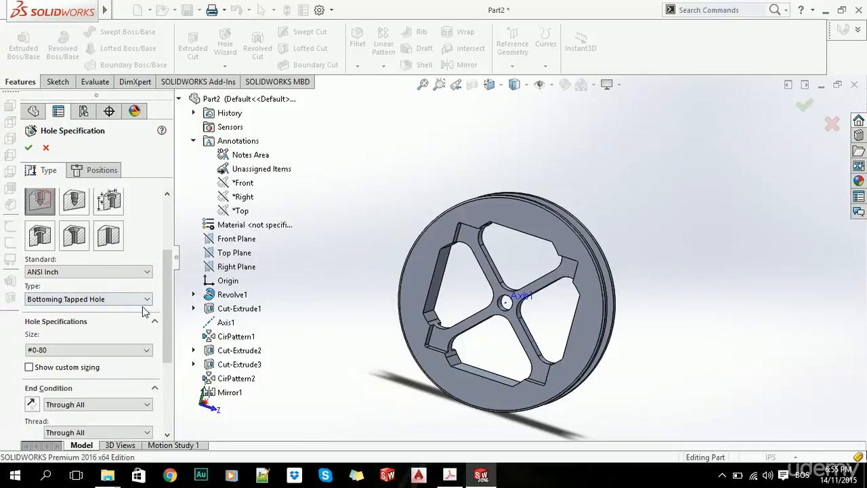
pyautogui.moveTo(170, 278)
pyautogui.mouseDown()
pyautogui.moveTo(161, 233)
pyautogui.moveTo(165, 272)
pyautogui.mouseUp()
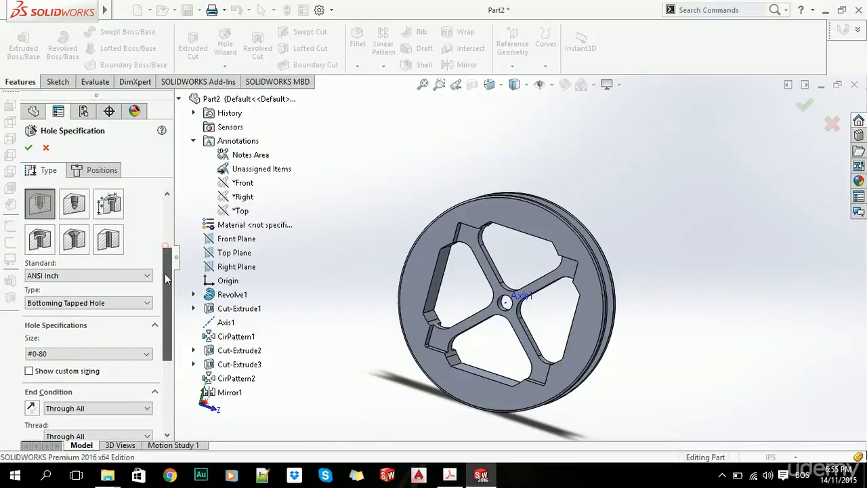
pyautogui.hotkey('alt', 'Tab')
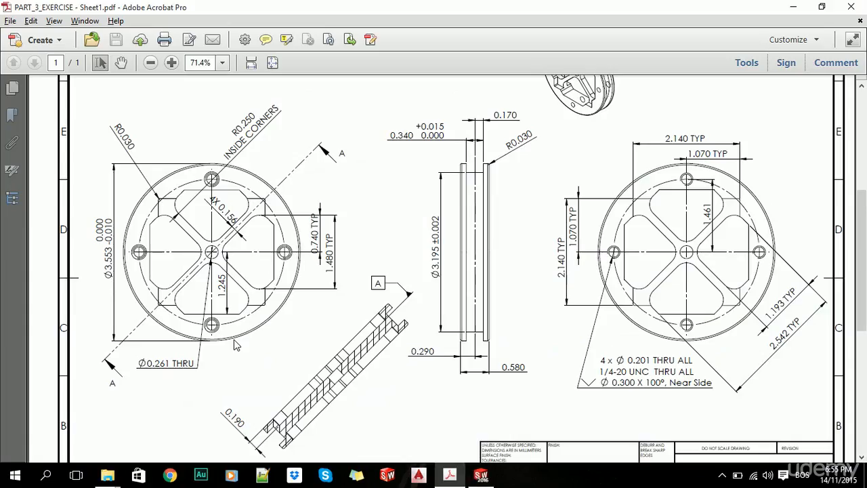
pyautogui.hotkey('alt', 'Tab')
pyautogui.click(93, 353)
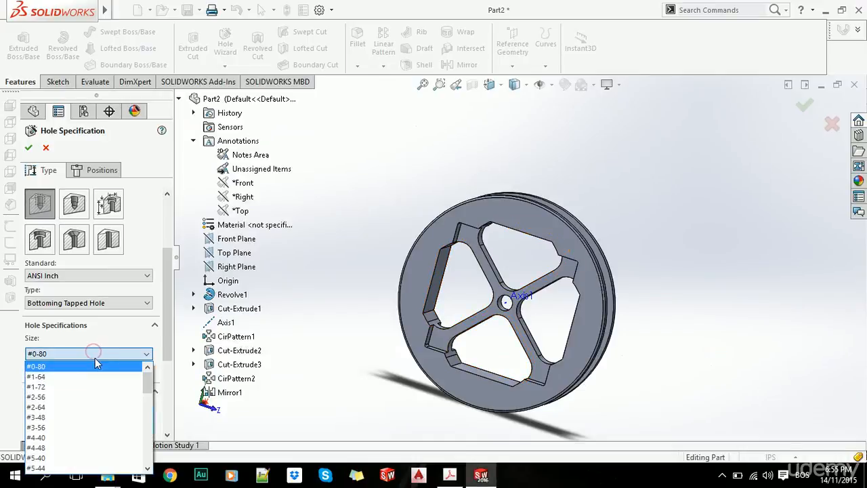
pyautogui.scroll(-7, 96, 386)
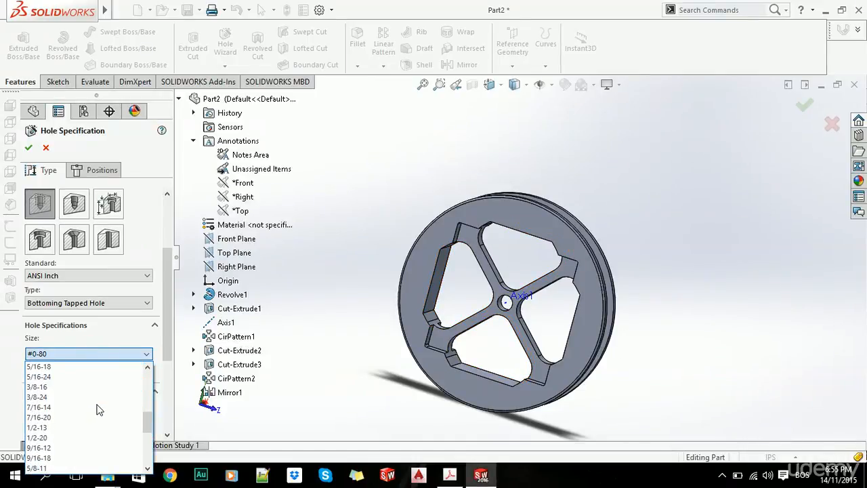
pyautogui.scroll(1, 93, 406)
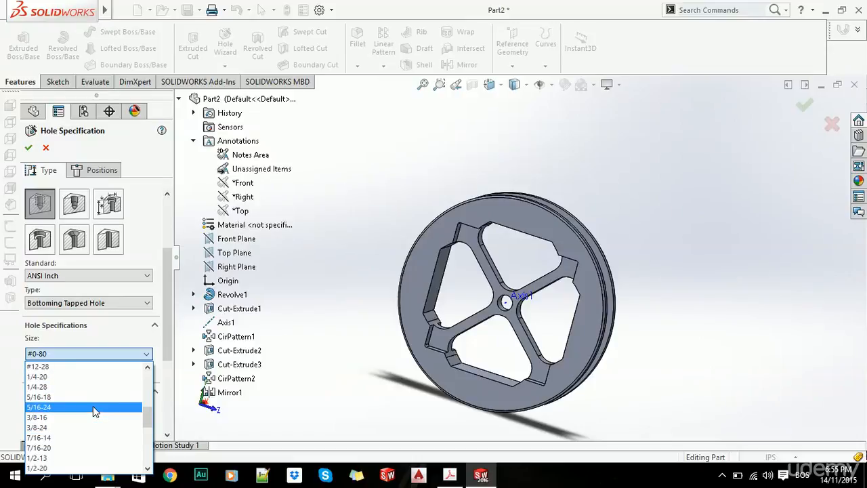
pyautogui.click(91, 406)
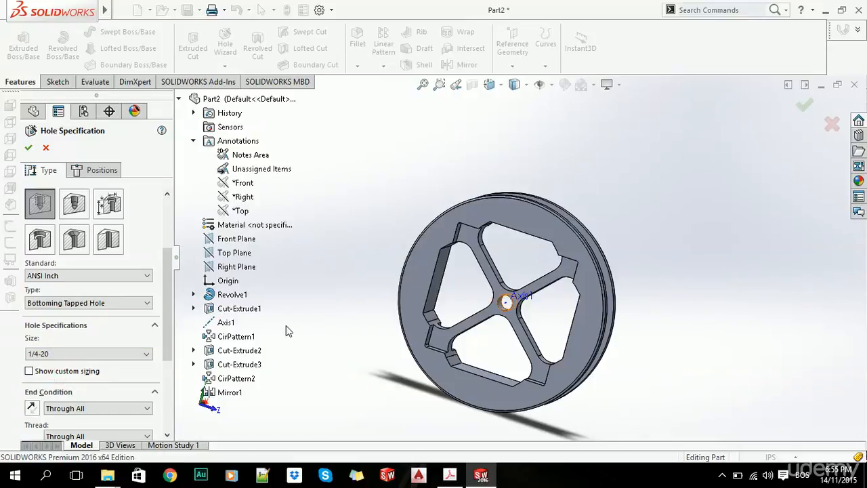
pyautogui.hotkey('alt', 'Tab')
pyautogui.hotkey('alt', 'Tab')
pyautogui.scroll(-3, 101, 285)
pyautogui.scroll(5, 136, 214)
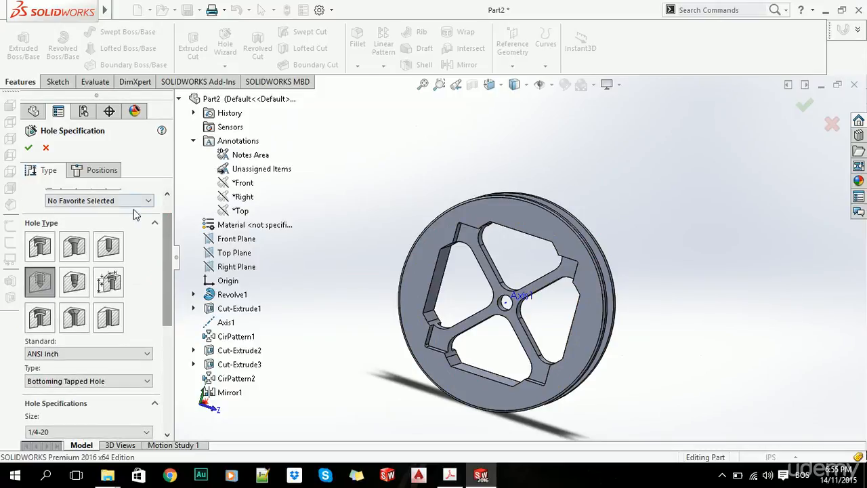
pyautogui.scroll(2, 166, 250)
# - Place the tapped hole's point on the wheel's flat rim face, about 1.48 in directly above the origin
pyautogui.click(101, 170)
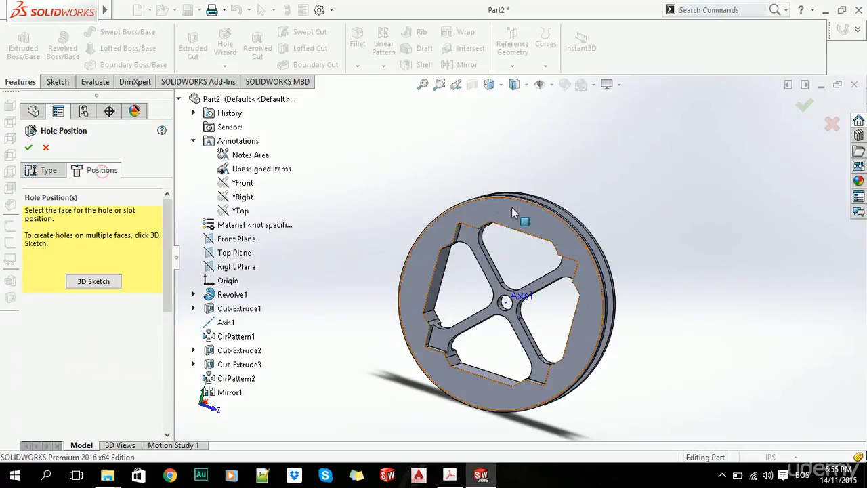
pyautogui.click(532, 215)
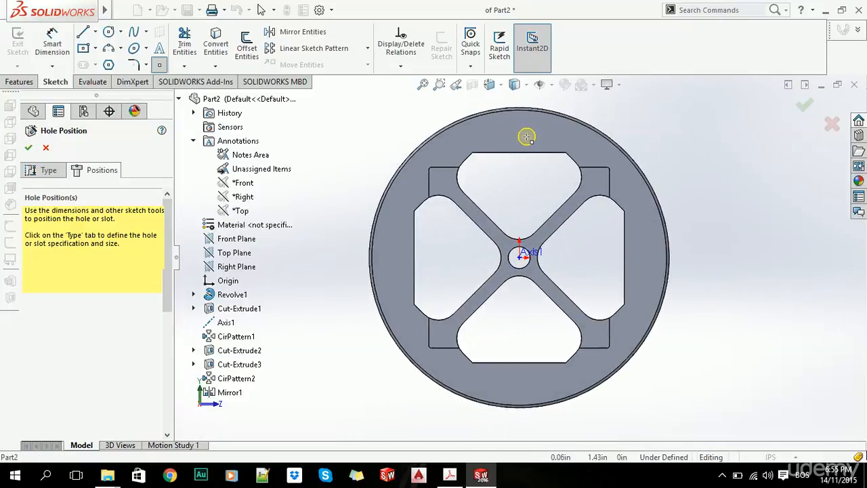
pyautogui.click(519, 132)
# - Dimension the vertical distance from the origin to the hole point and create the tapped hole
pyautogui.click(52, 44)
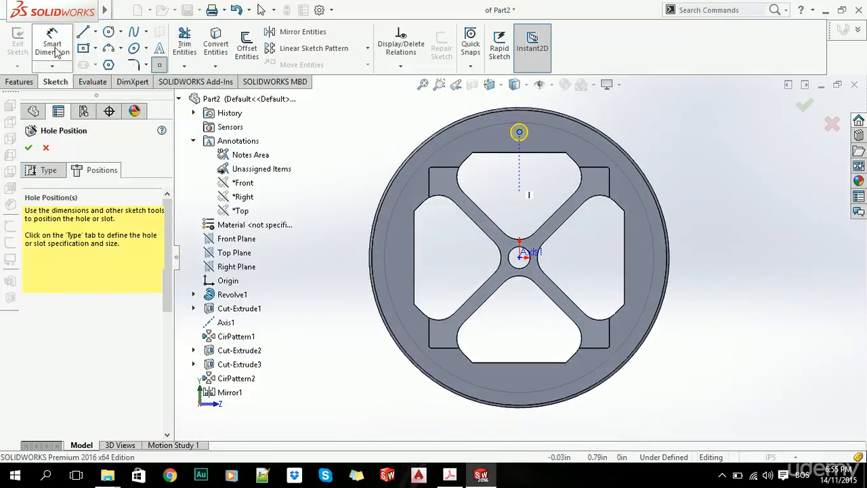
pyautogui.hotkey('alt', 'Tab')
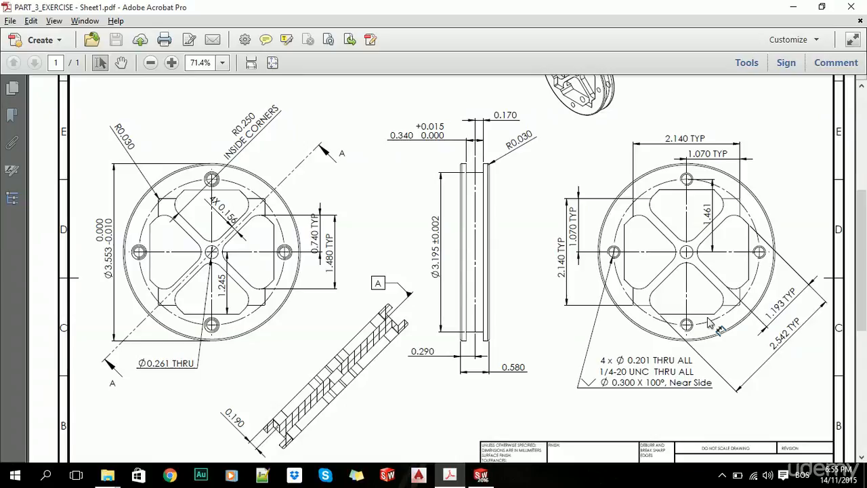
pyautogui.hotkey('alt', 'Tab')
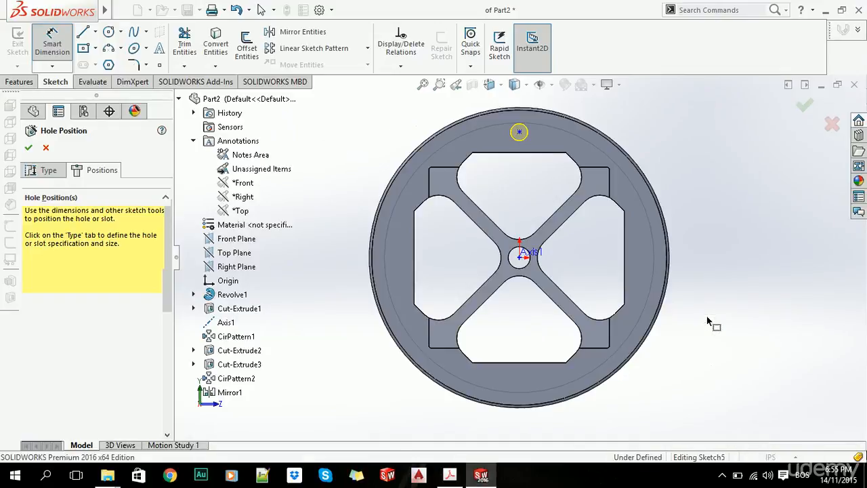
pyautogui.click(520, 256)
pyautogui.click(519, 132)
pyautogui.click(724, 200)
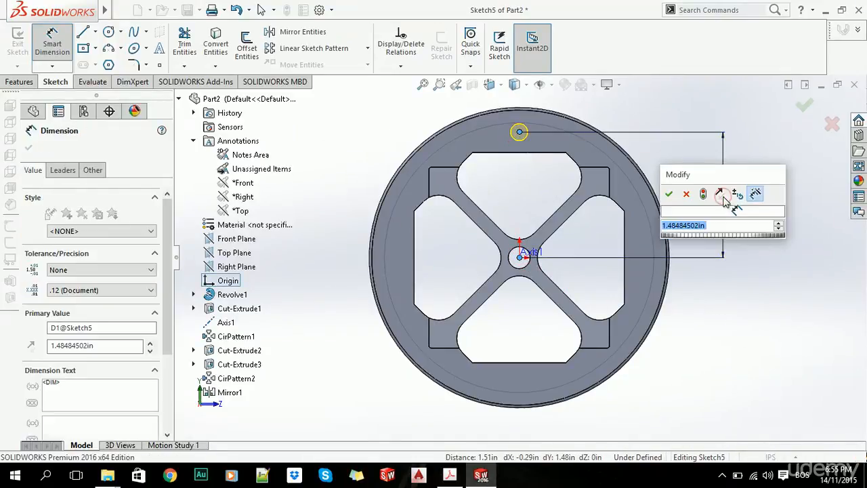
pyautogui.press('Return')
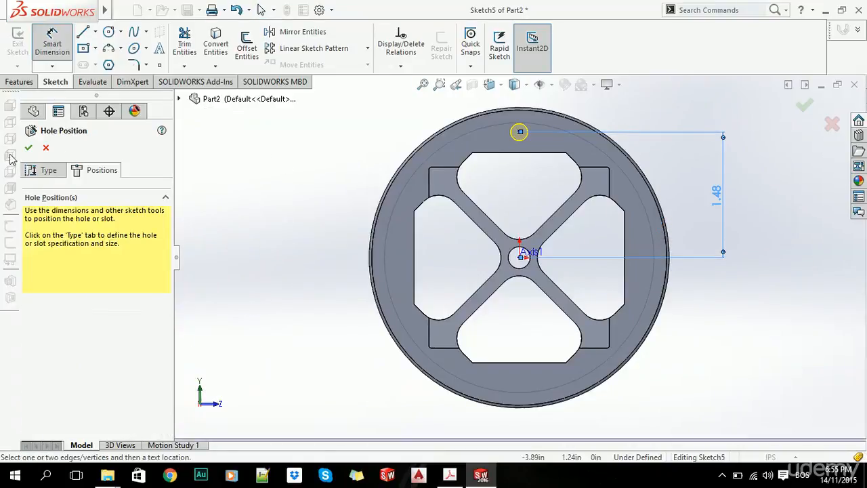
pyautogui.click(28, 147)
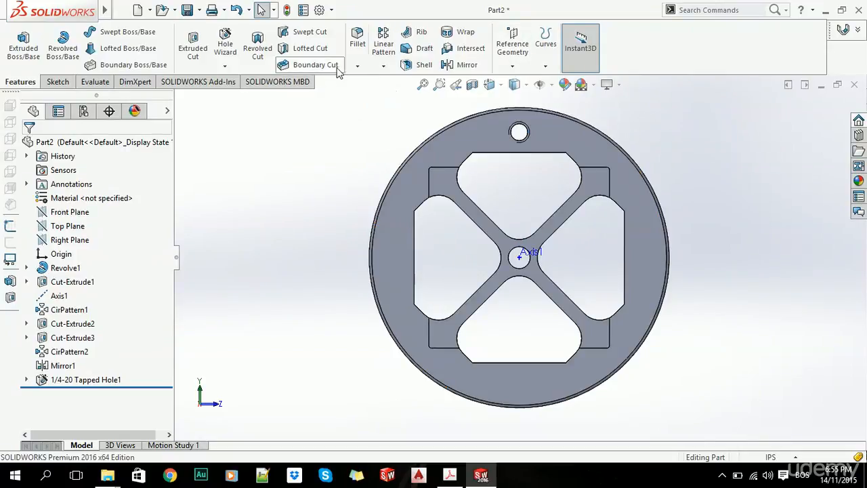
# - Pattern the 1/4-20 tapped hole circularly around Axis1 with 4 equally spaced instances over 360 degrees
pyautogui.click(384, 65)
pyautogui.click(391, 93)
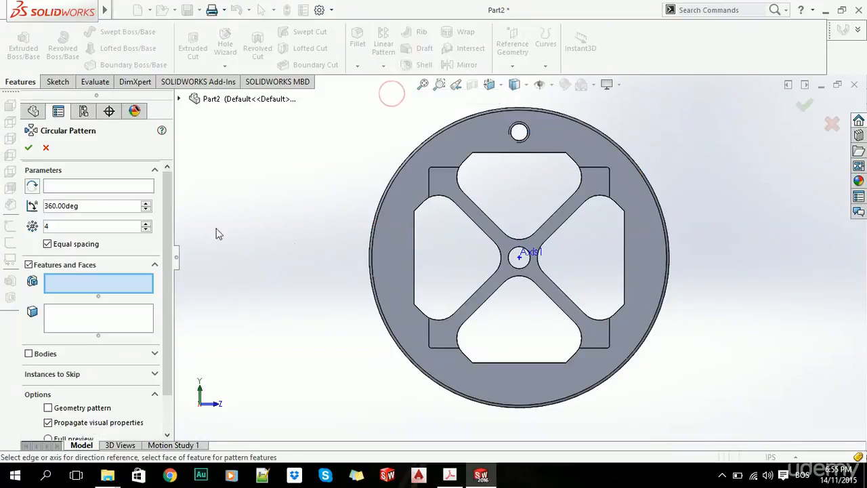
pyautogui.click(109, 190)
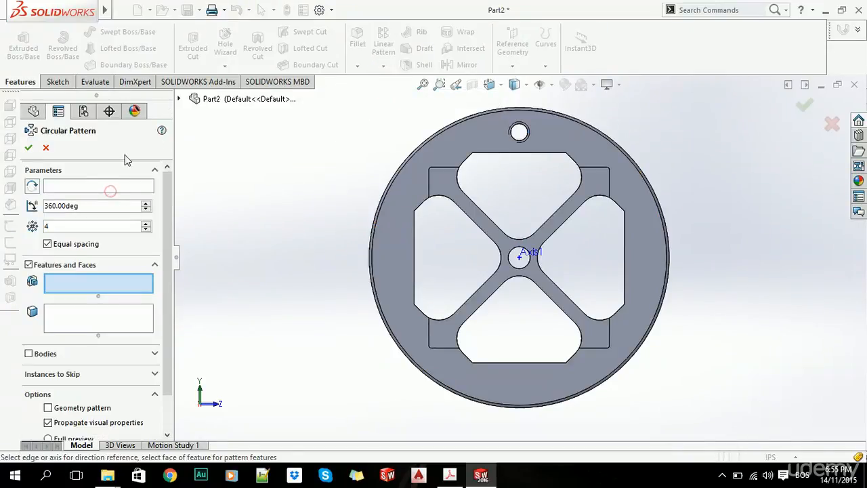
pyautogui.click(178, 99)
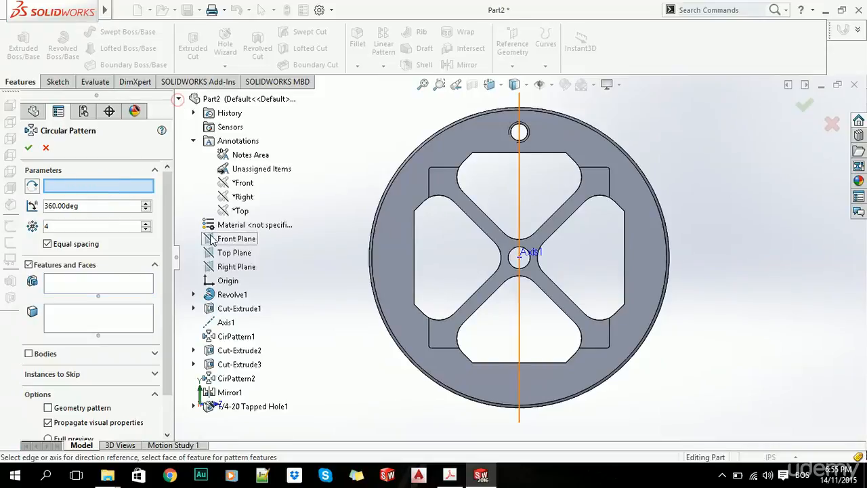
pyautogui.click(226, 322)
pyautogui.click(81, 286)
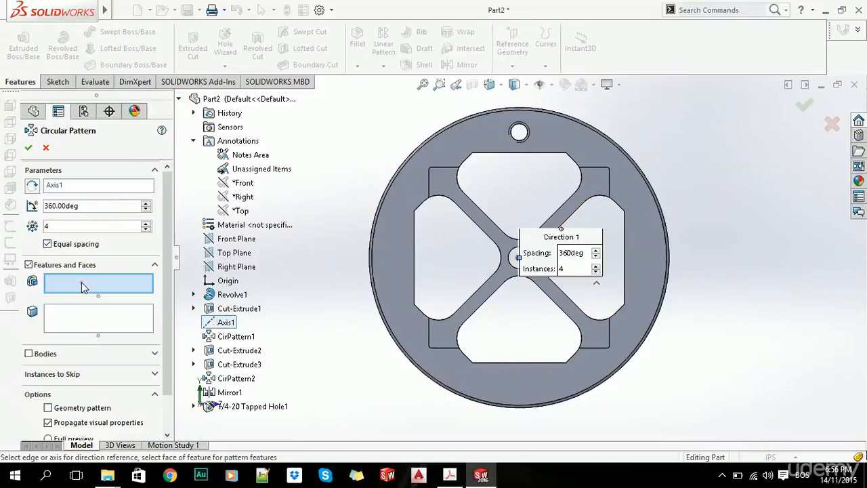
pyautogui.click(223, 407)
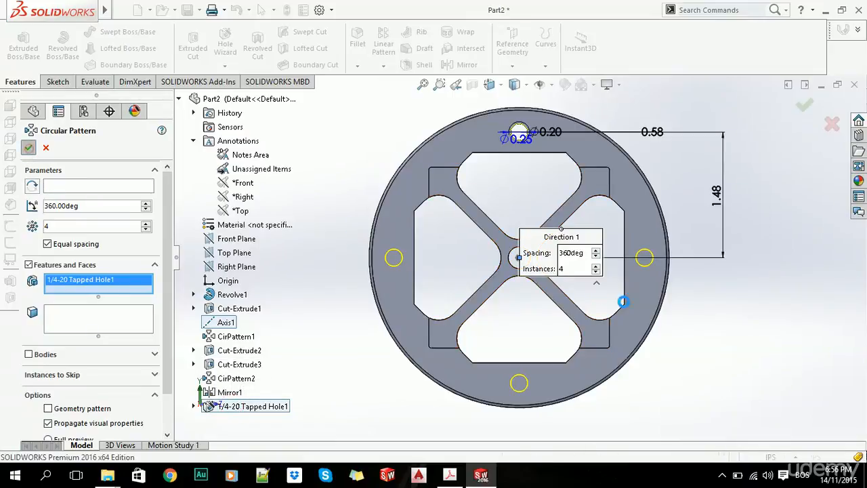
pyautogui.rightClick(704, 302)
pyautogui.scroll(4, 547, 255)
pyautogui.moveTo(547, 255); pyautogui.dragTo(532, 316, button='middle')
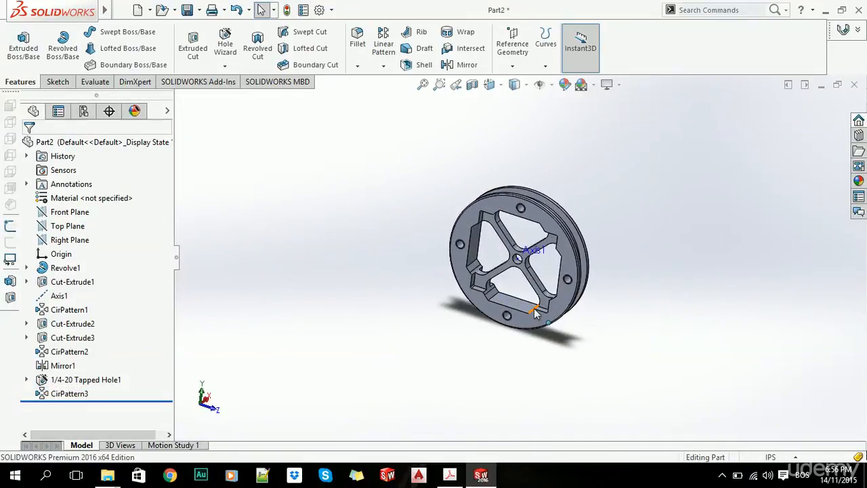
# - Review the views and dimensions in the PDF drawing against the modeled wheel
pyautogui.hotkey('alt', 'Tab')
pyautogui.scroll(-1, 505, 307)
pyautogui.scroll(1, 505, 306)
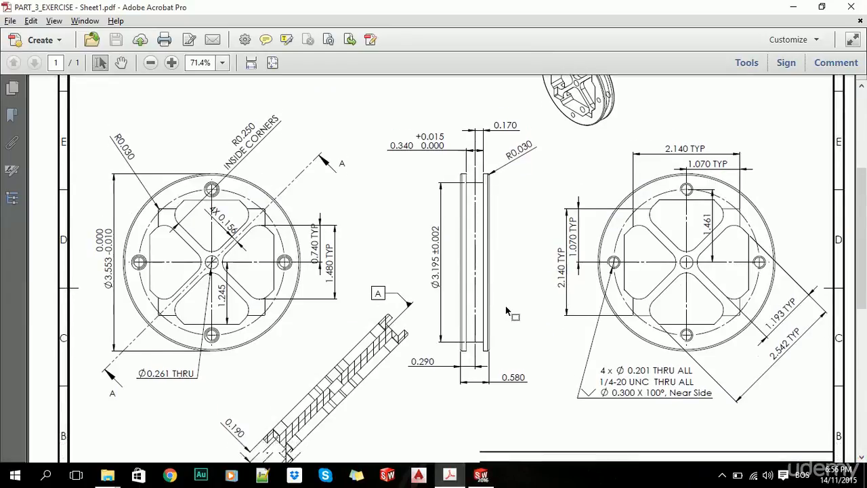
pyautogui.scroll(-2, 505, 305)
pyautogui.scroll(3, 502, 305)
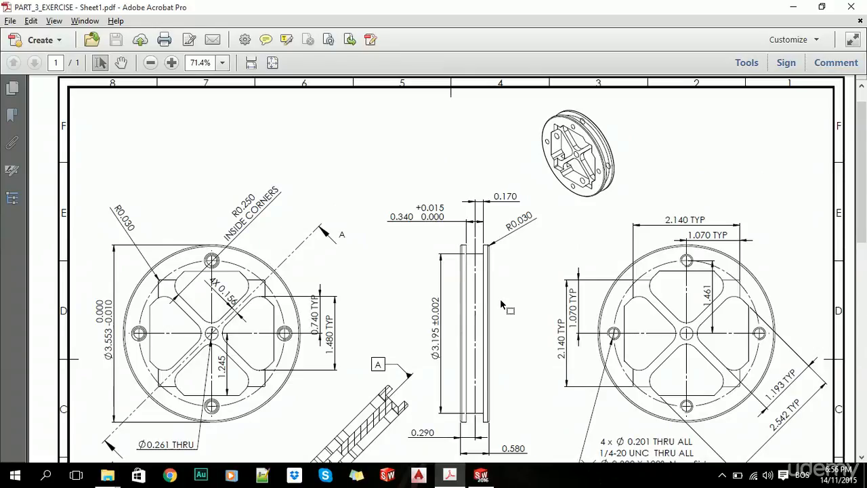
pyautogui.scroll(-1, 502, 306)
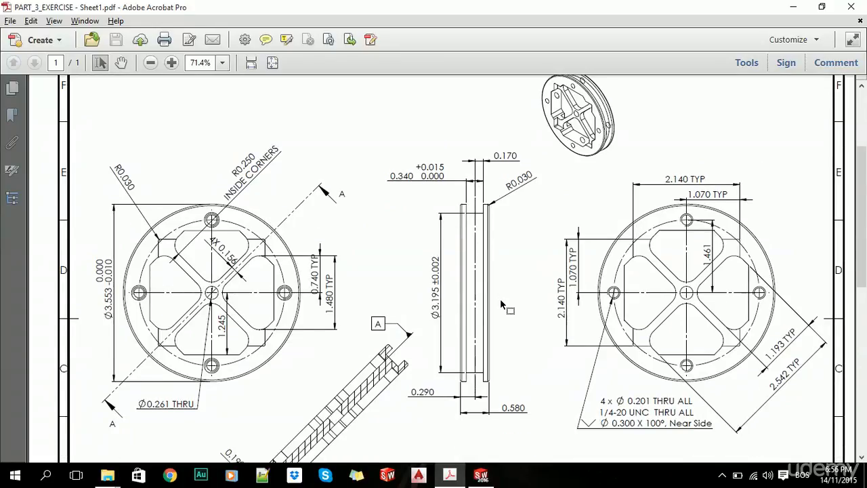
# - Switch to SOLIDWORKS, save the wheel part as Exercise_3_part in the Desktop's Videos folder, and close it
pyautogui.hotkey('alt', 'Tab')
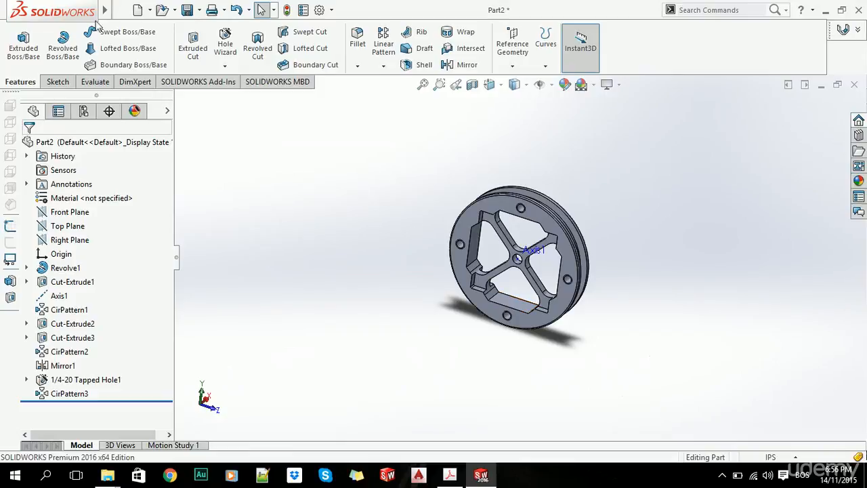
pyautogui.click(122, 10)
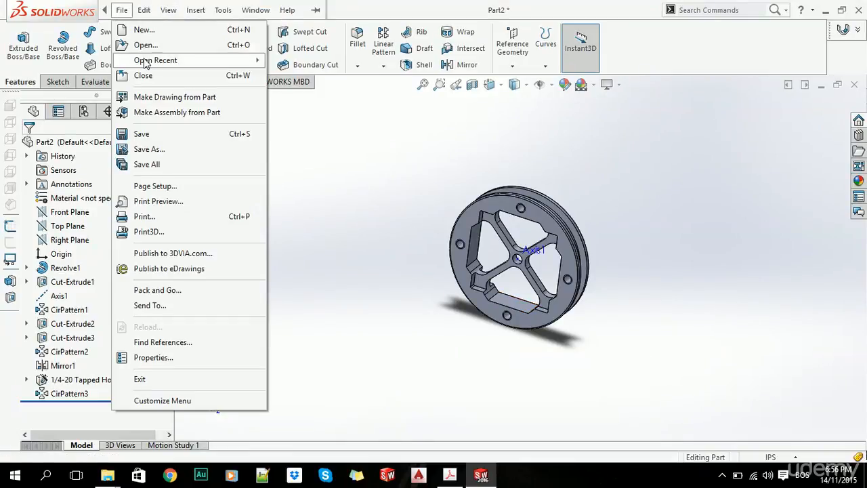
pyautogui.click(163, 149)
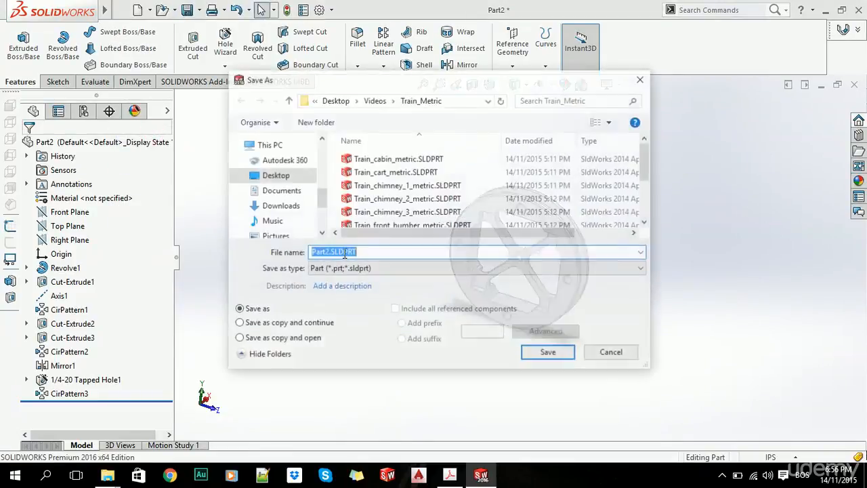
pyautogui.click(375, 103)
pyautogui.scroll(-2, 556, 183)
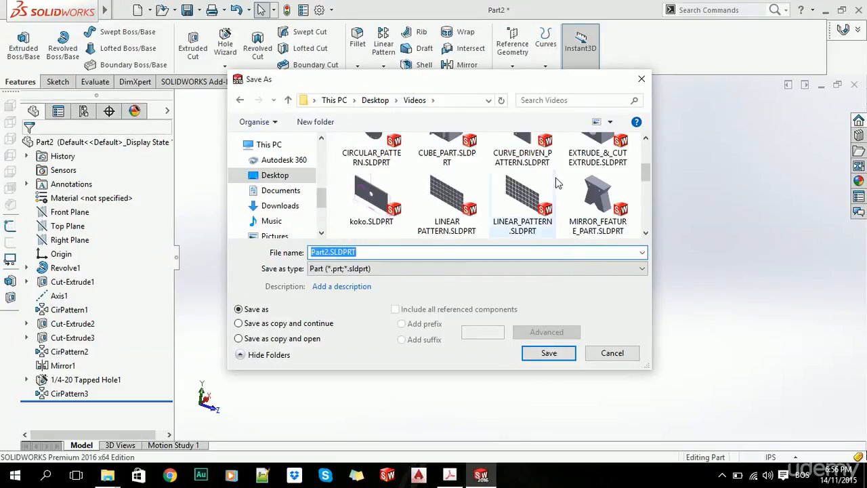
pyautogui.scroll(-3, 555, 183)
pyautogui.click(381, 254)
pyautogui.moveTo(367, 255); pyautogui.dragTo(283, 248)
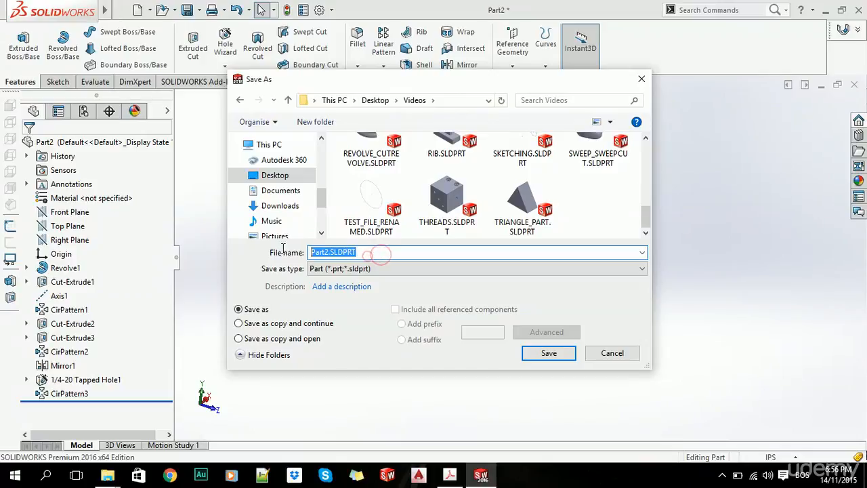
pyautogui.write('Exercise_3_part')
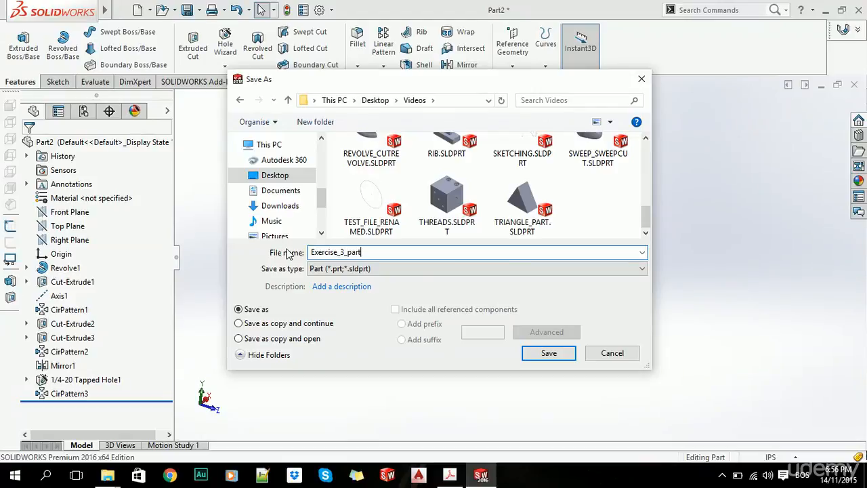
pyautogui.press('Return')
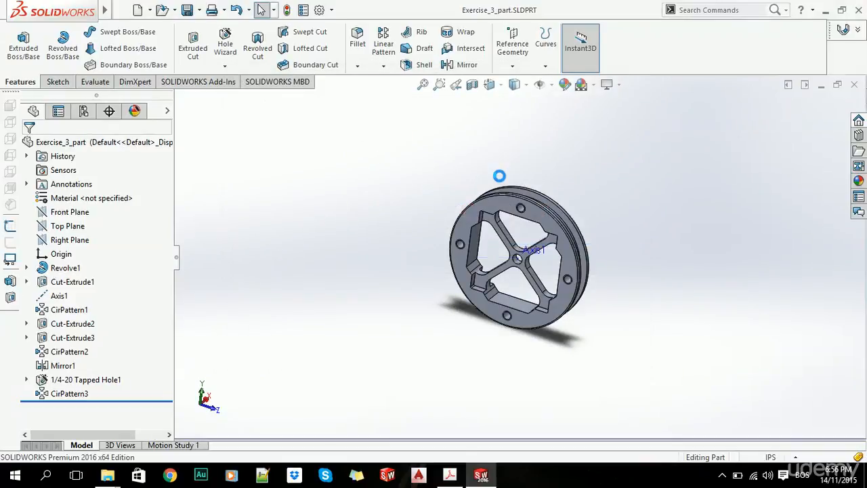
pyautogui.click(853, 84)
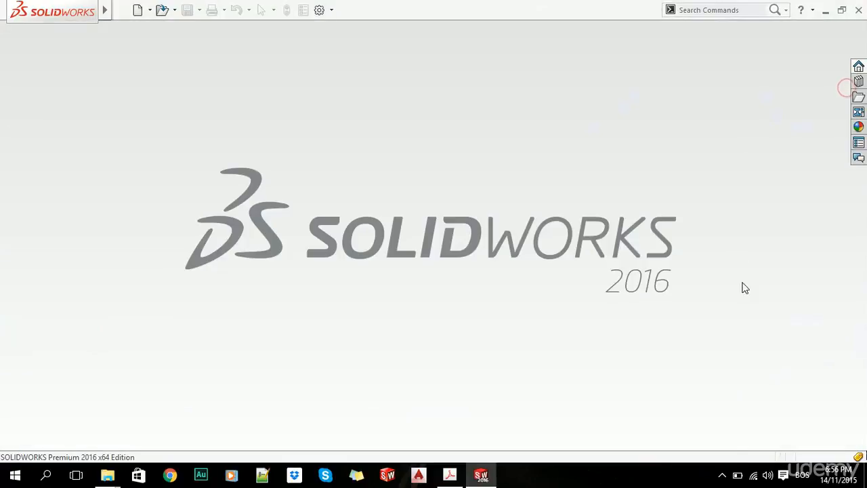
pyautogui.click(722, 475)
pyautogui.click(740, 427)
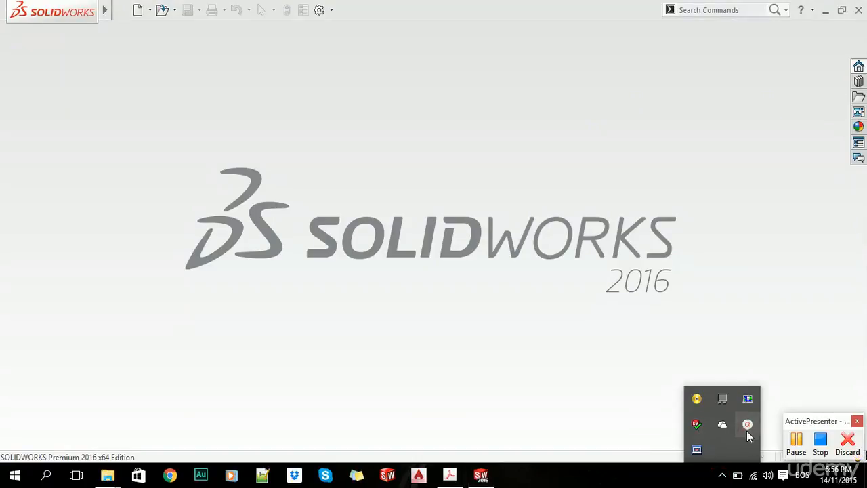